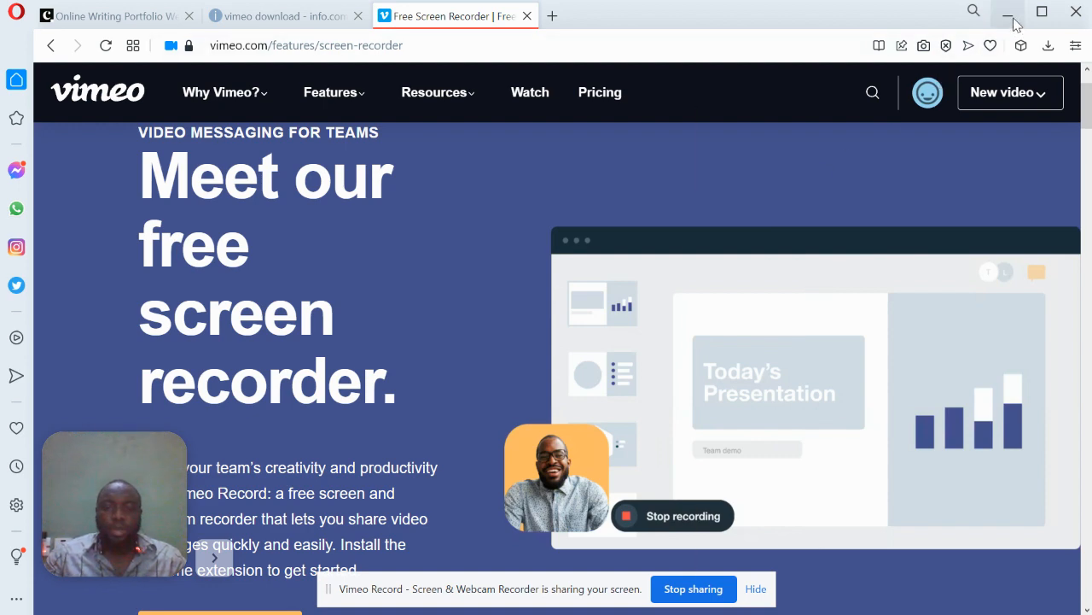
Minimize the Opera window showing Vimeo's screen recorder page
left_click(1013, 17)
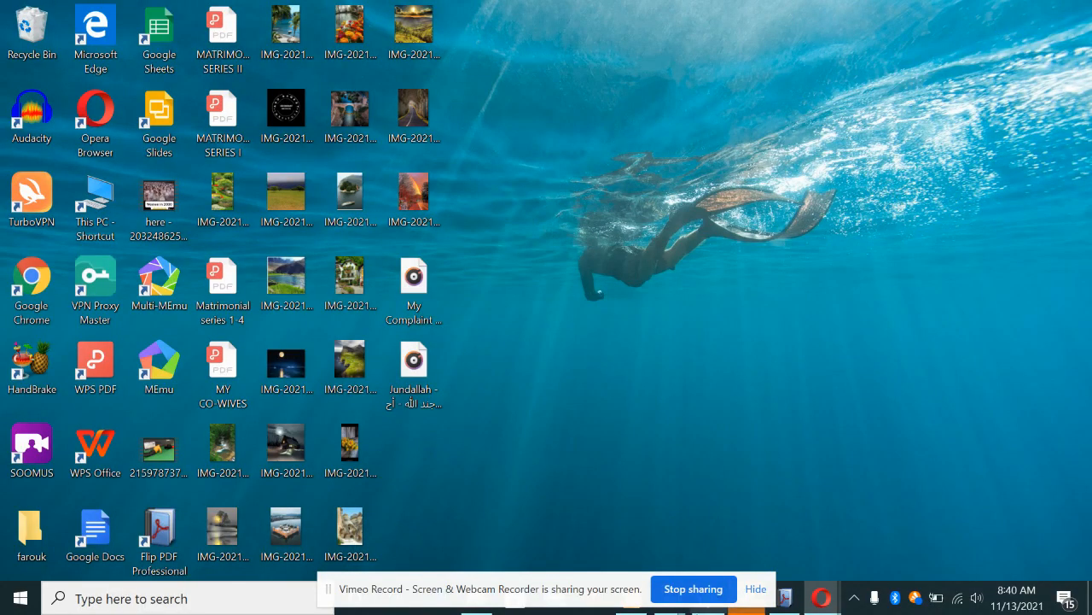
Restore Flip PDF Professional from the taskbar, return Opera to the Vimeo tab, and minimize Opera
left_click(784, 602)
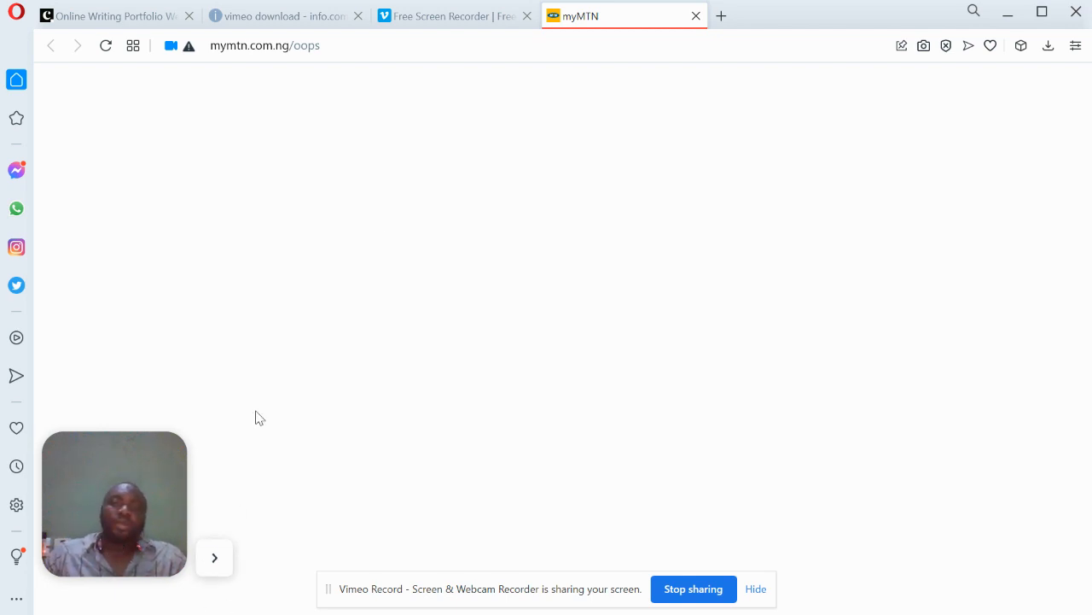
left_click(437, 23)
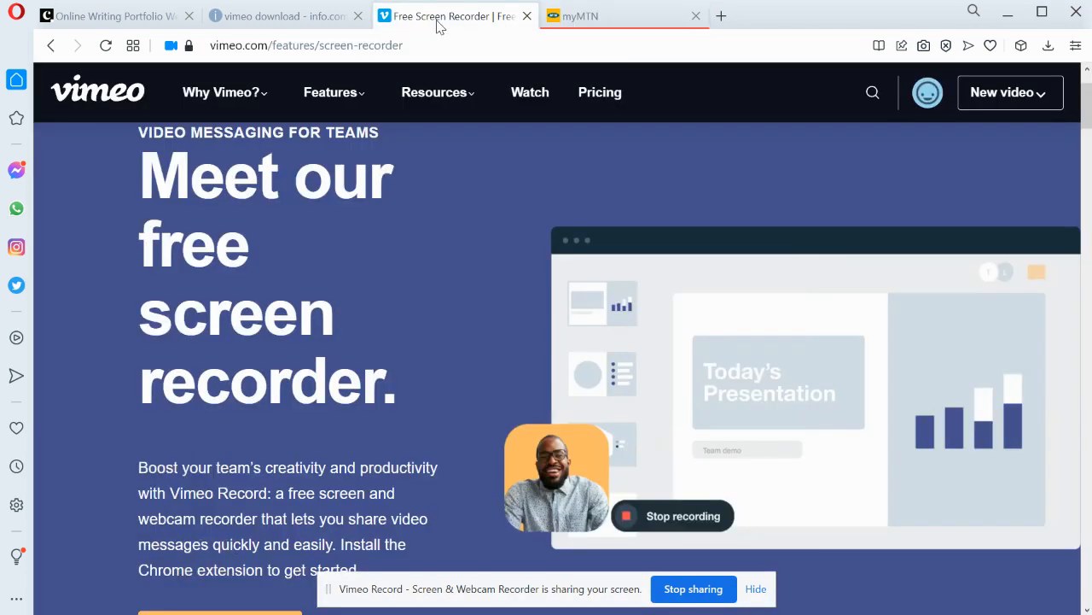
left_click(1005, 12)
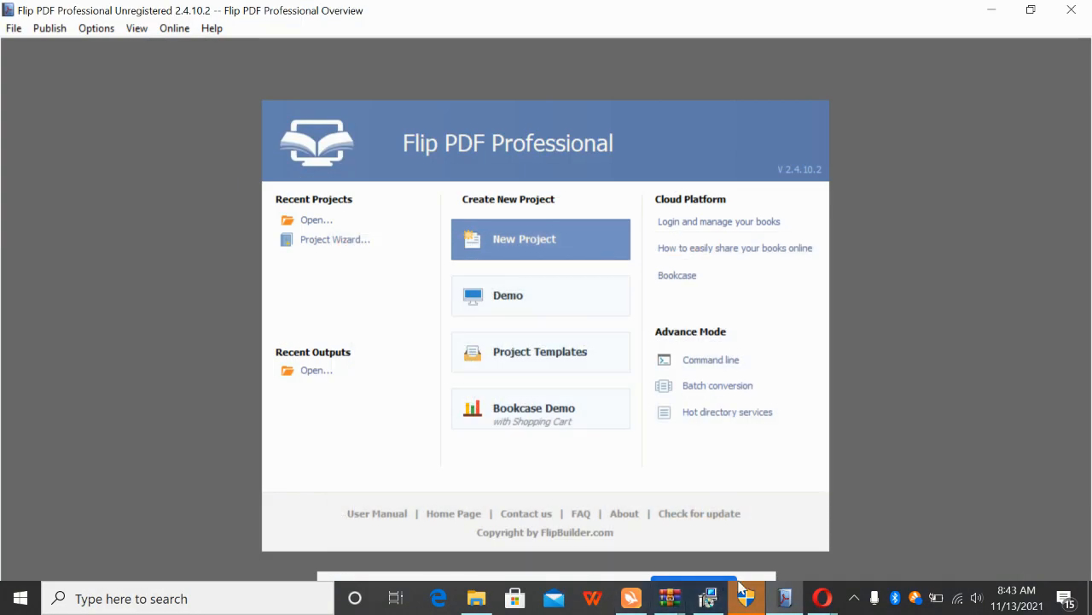
Bring Flip PDF Professional forward and start a New Project to get the version choice
left_click(785, 599)
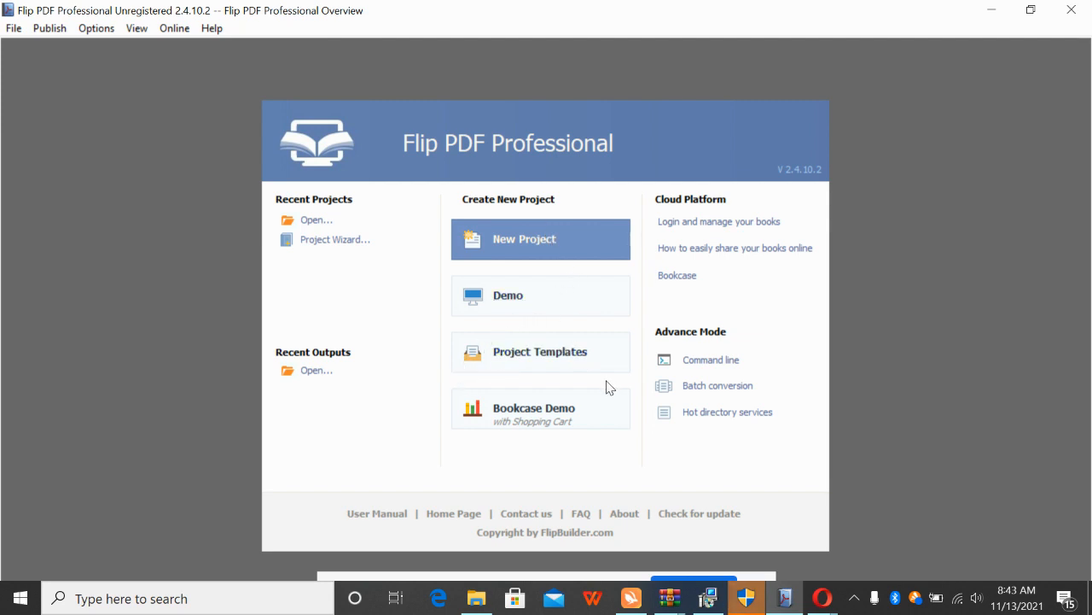
left_click(501, 238)
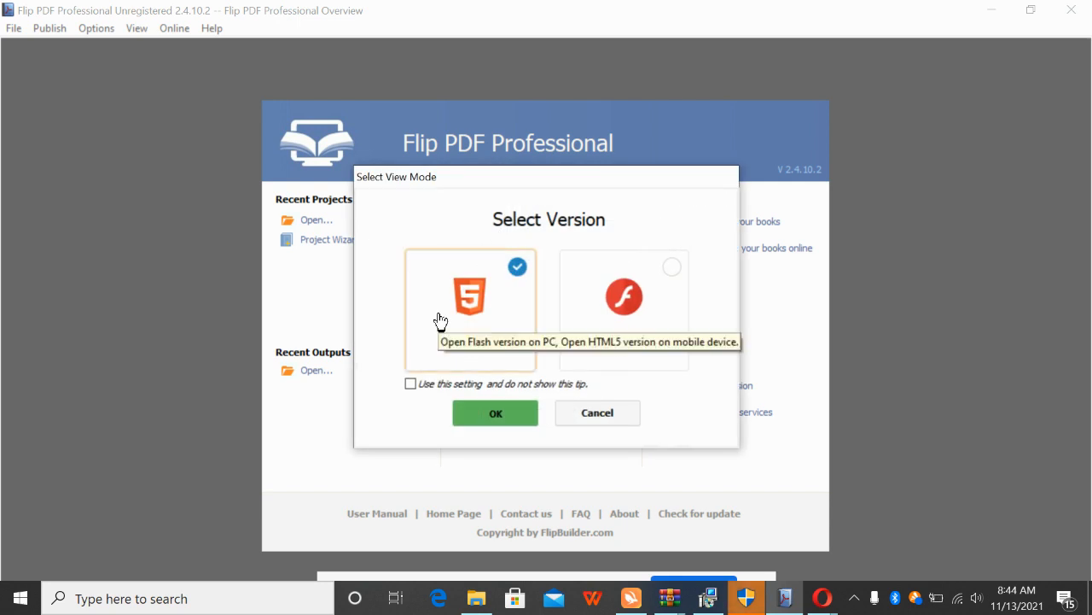
Confirm HTML5 and import MATRIMONIAL SERIES I.pdf with all 269 pages at best quality
left_click(496, 413)
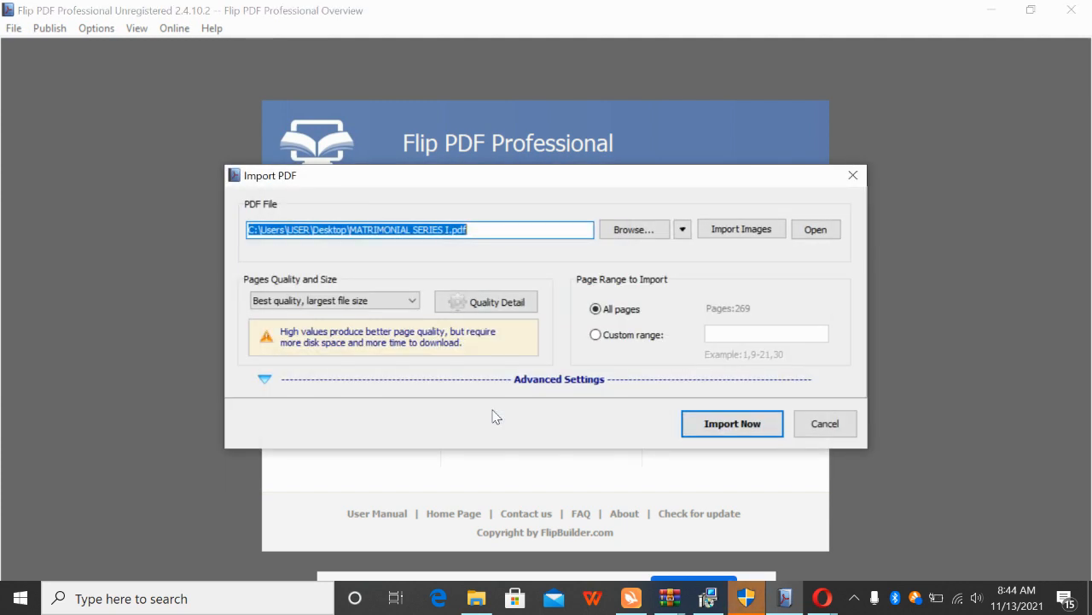
left_click(722, 427)
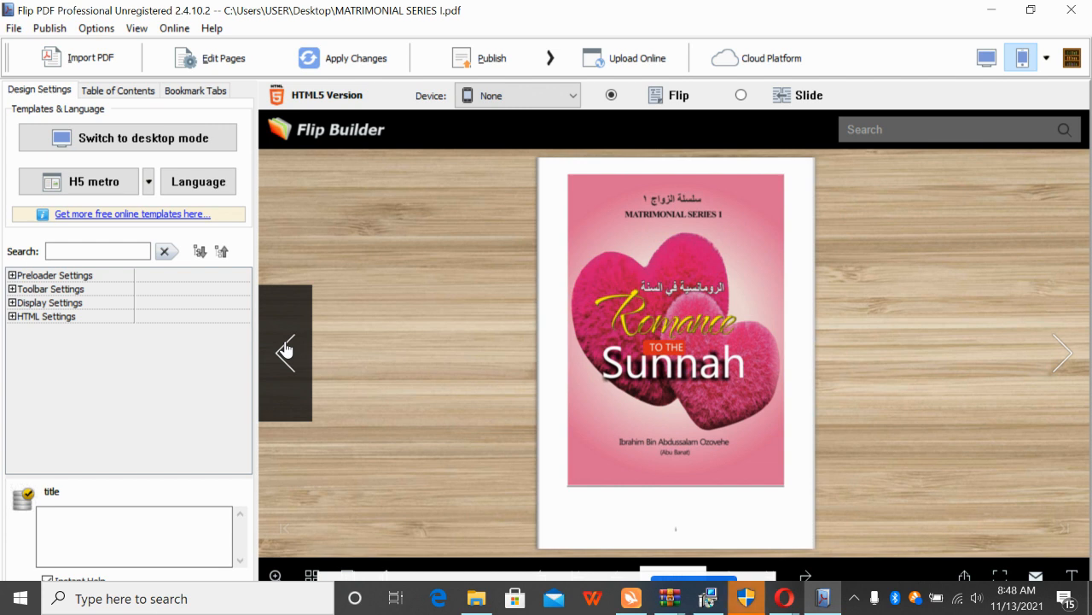
Flip the preview forward six spreads, from the cover through the contents to pages 12–13
left_click(1057, 362)
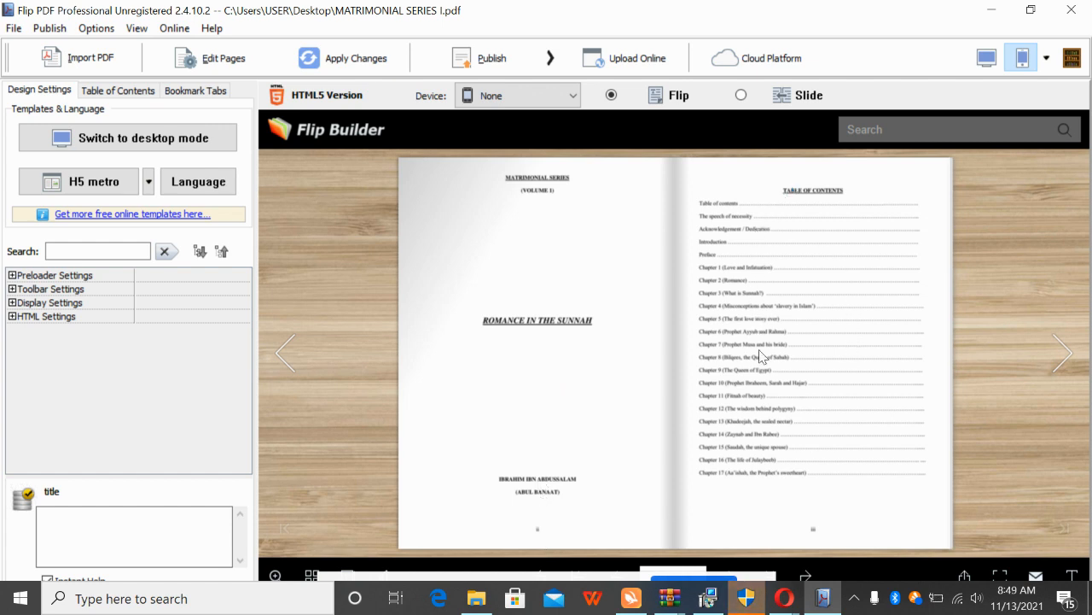
left_click(1060, 351)
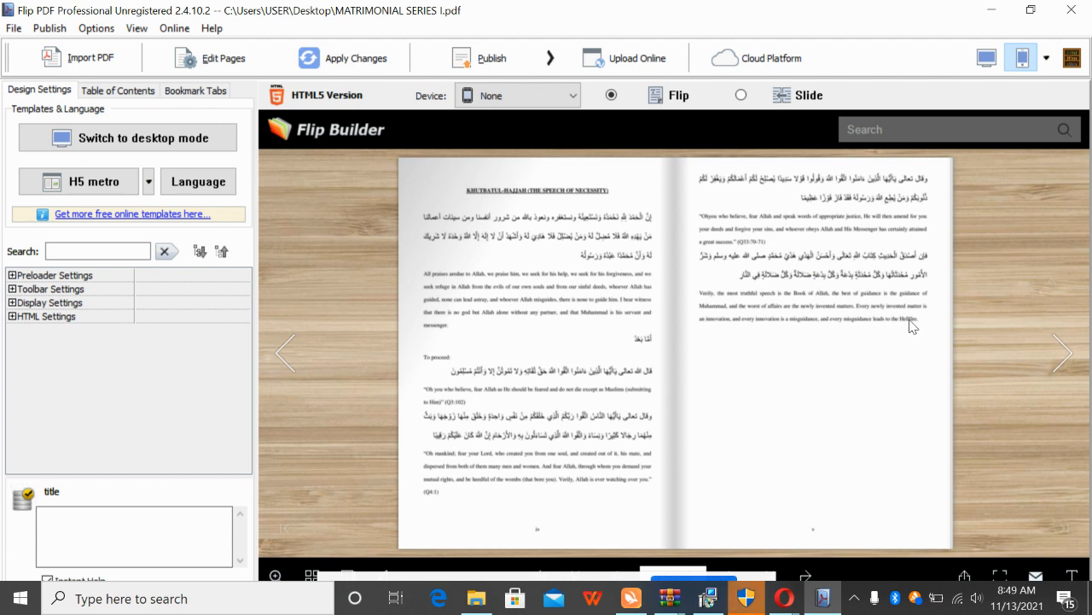
left_click(1059, 365)
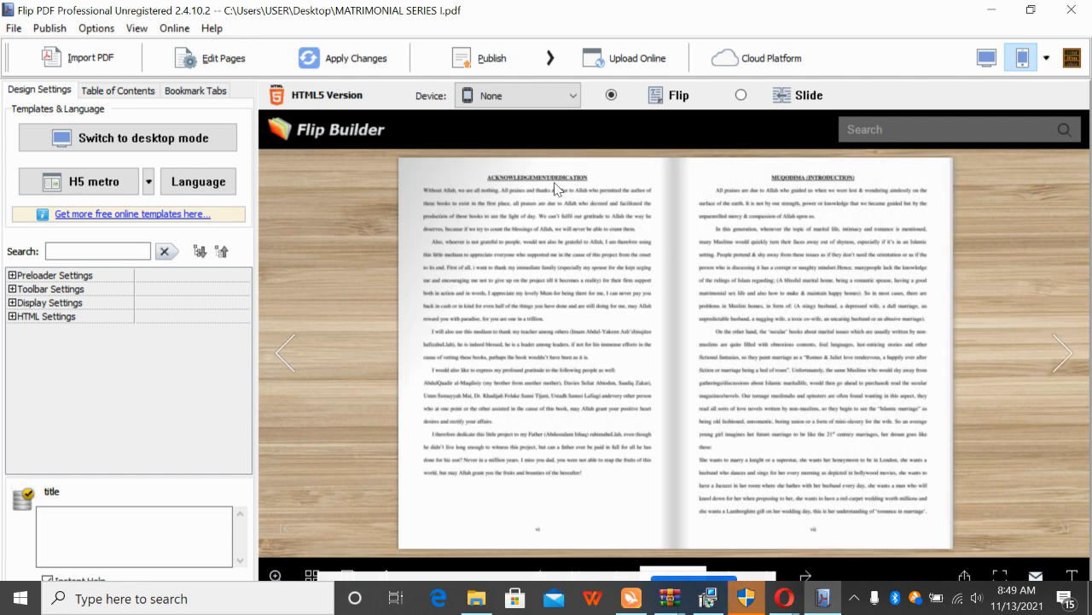
left_click(1067, 380)
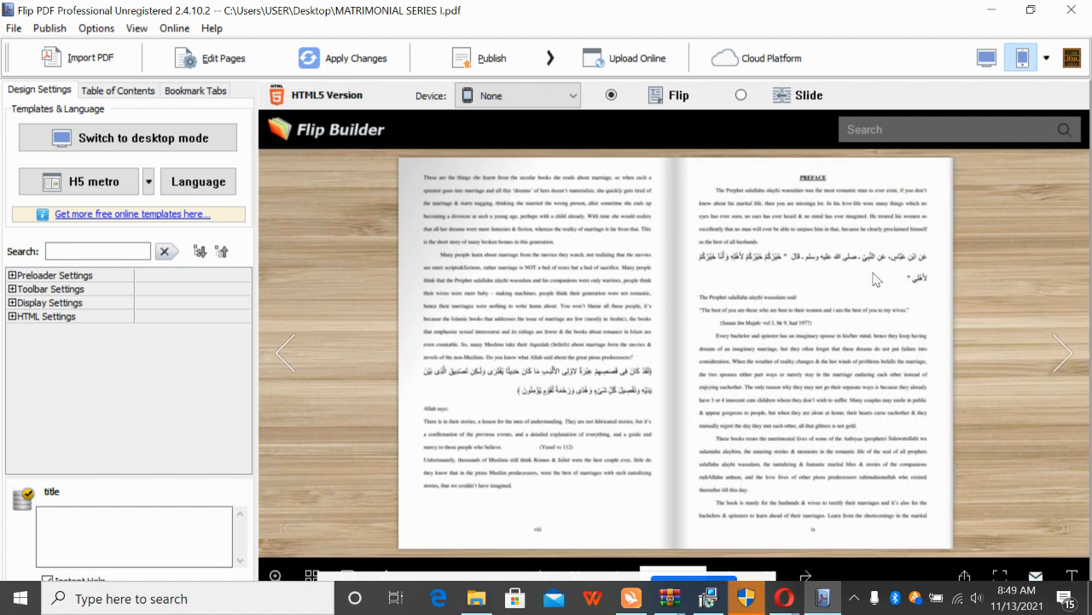
left_click(1062, 353)
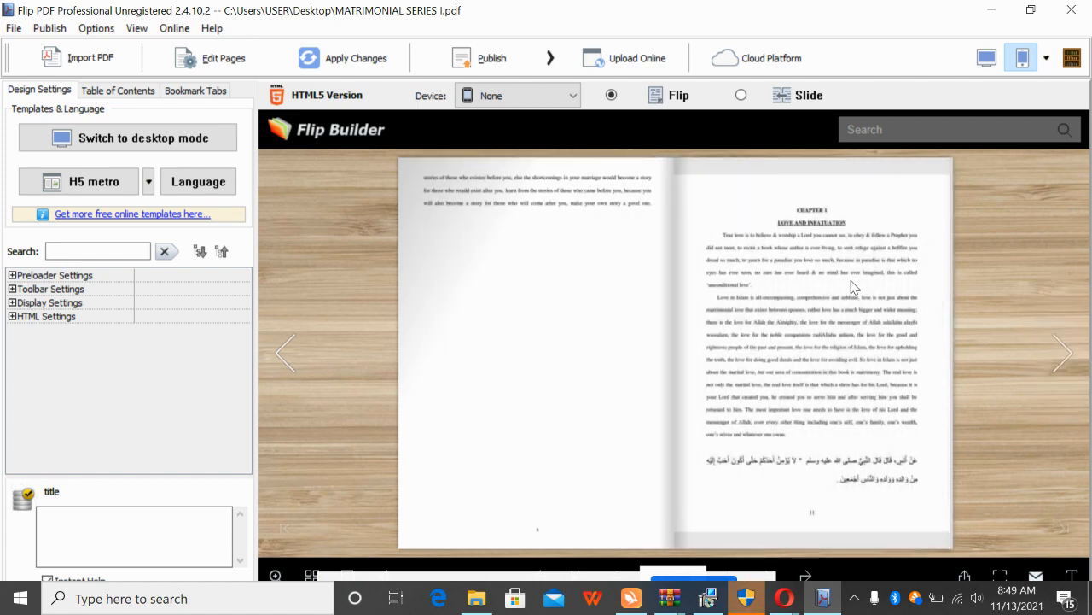
left_click(1048, 357)
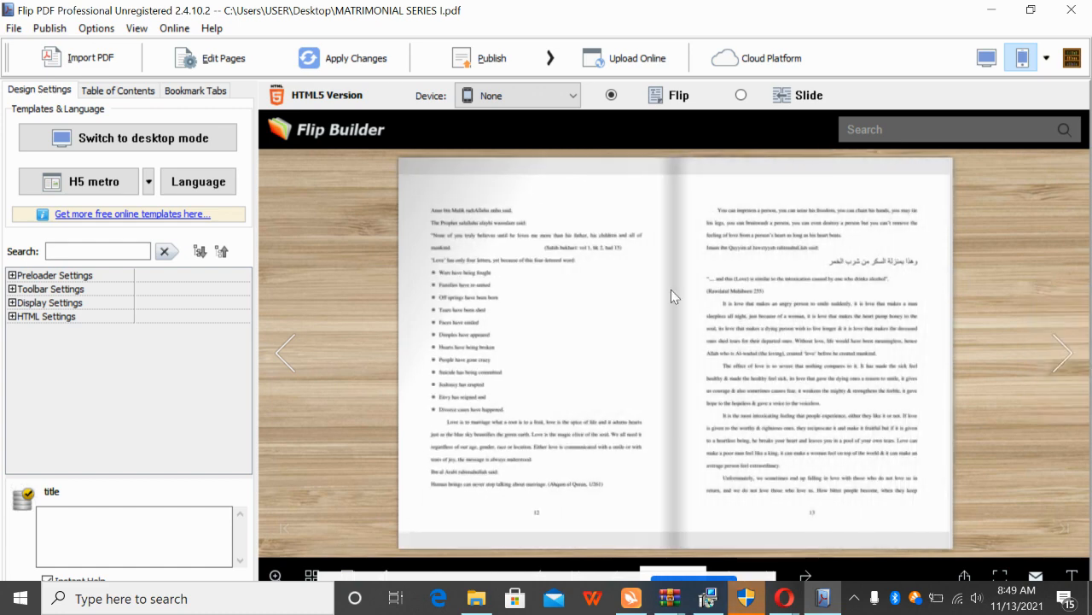
Raise the speaker volume to 91 and return to the book
left_click(1001, 577)
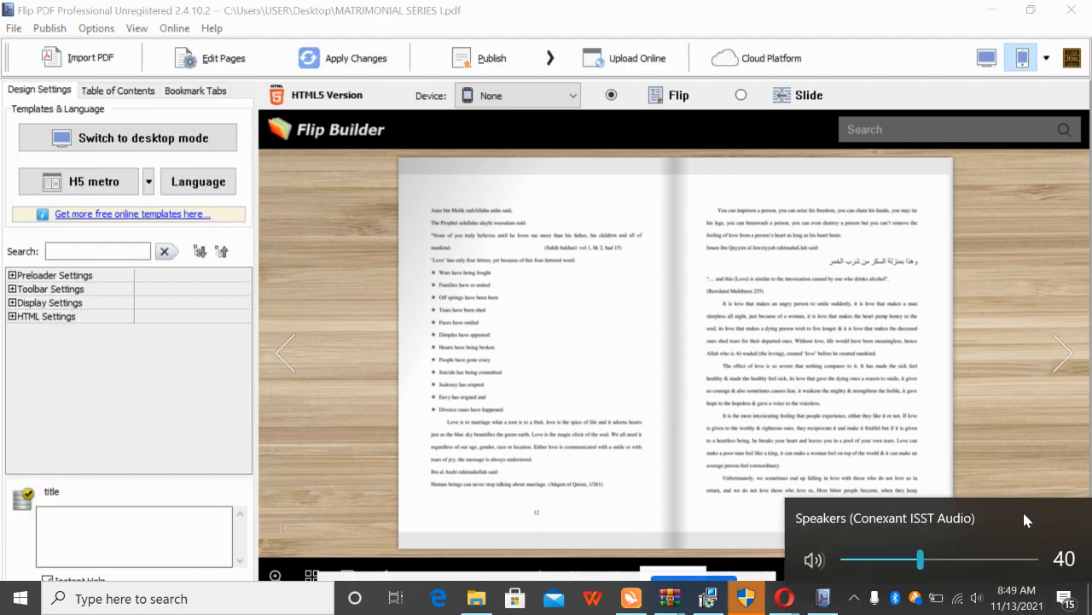
left_click(1018, 559)
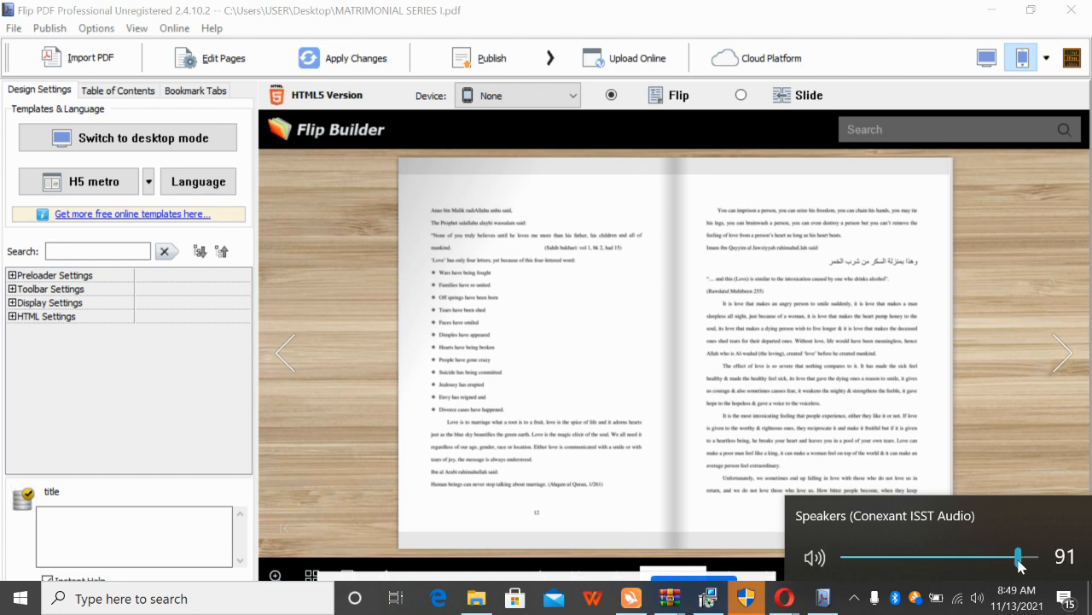
left_click(992, 344)
Flip forward through the book, then back one spread, to reach pages 56–57
left_click(1061, 350)
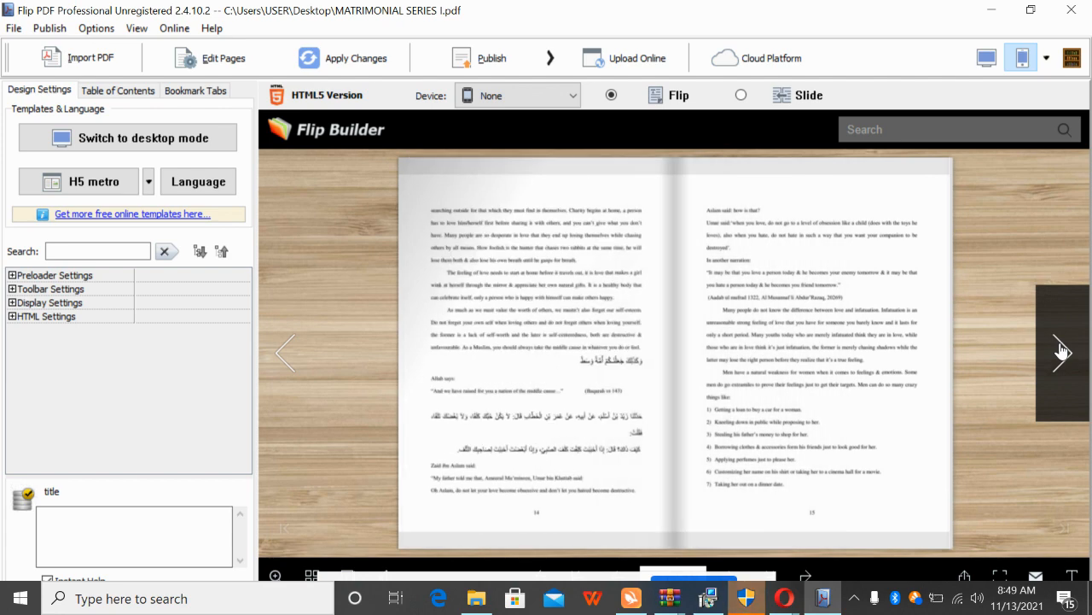
left_click(1061, 350)
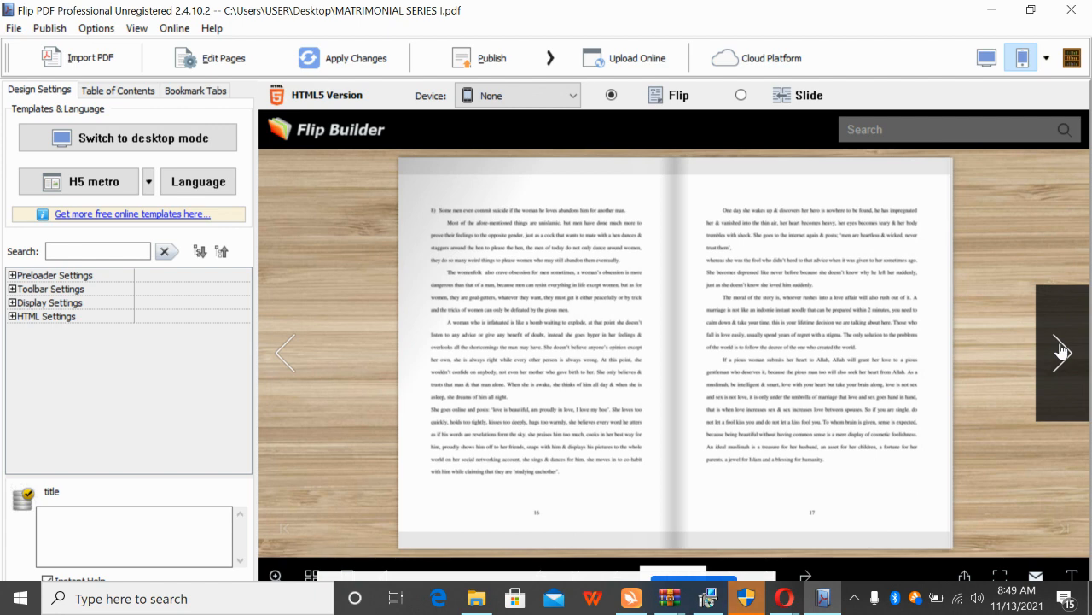
left_click(1061, 350)
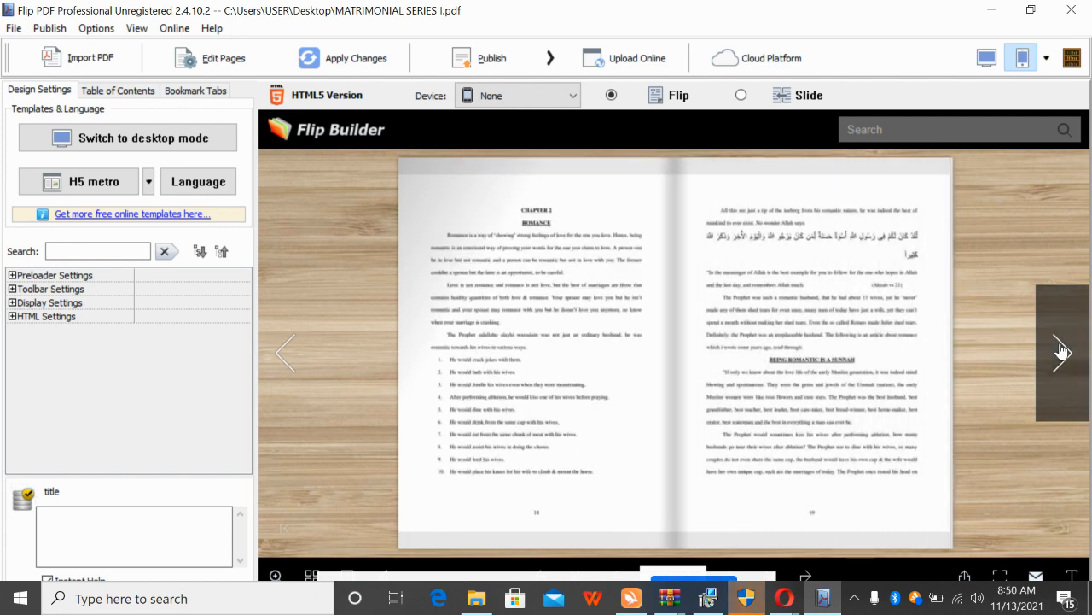
left_click(1061, 350)
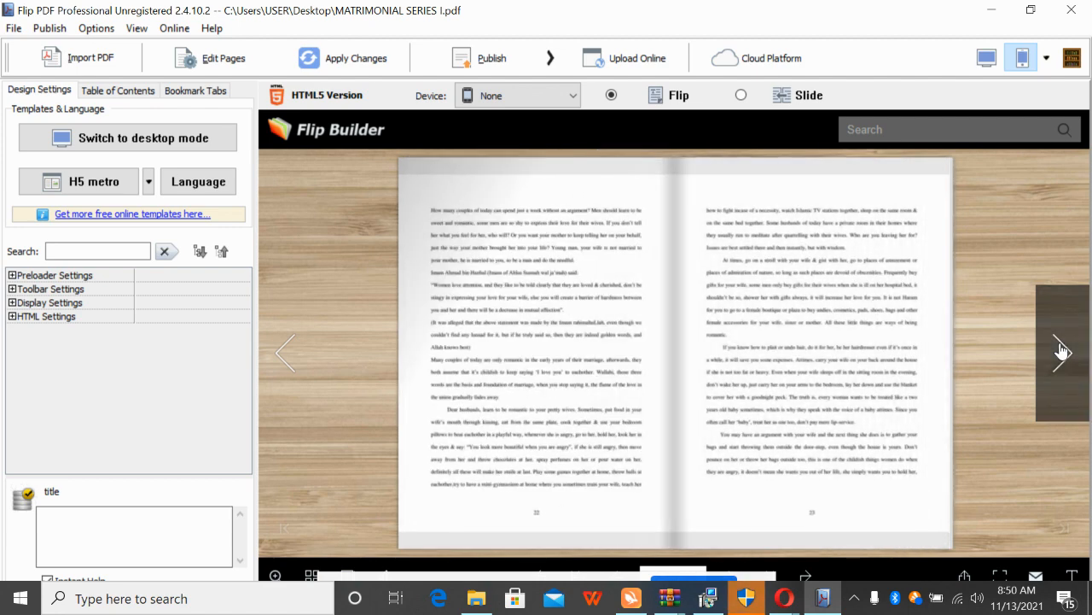
left_click(1061, 351)
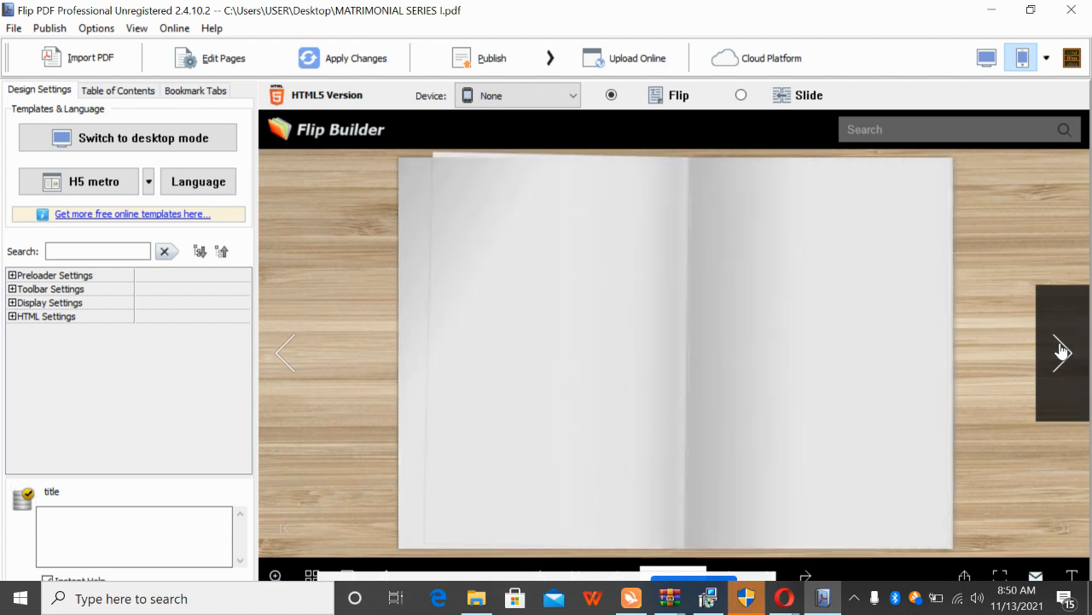
left_click(1061, 351)
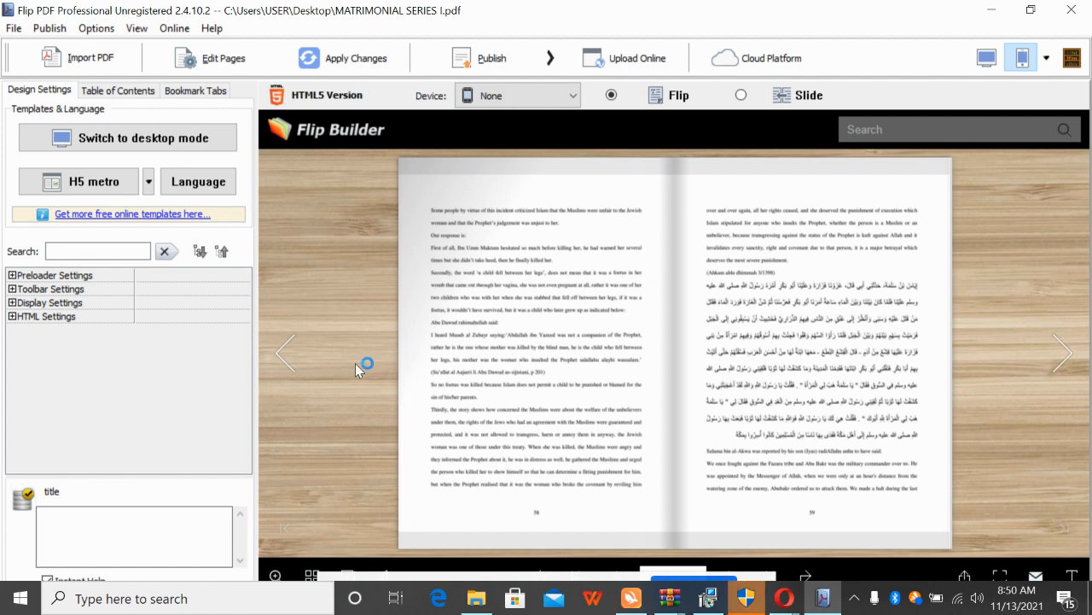
left_click(287, 362)
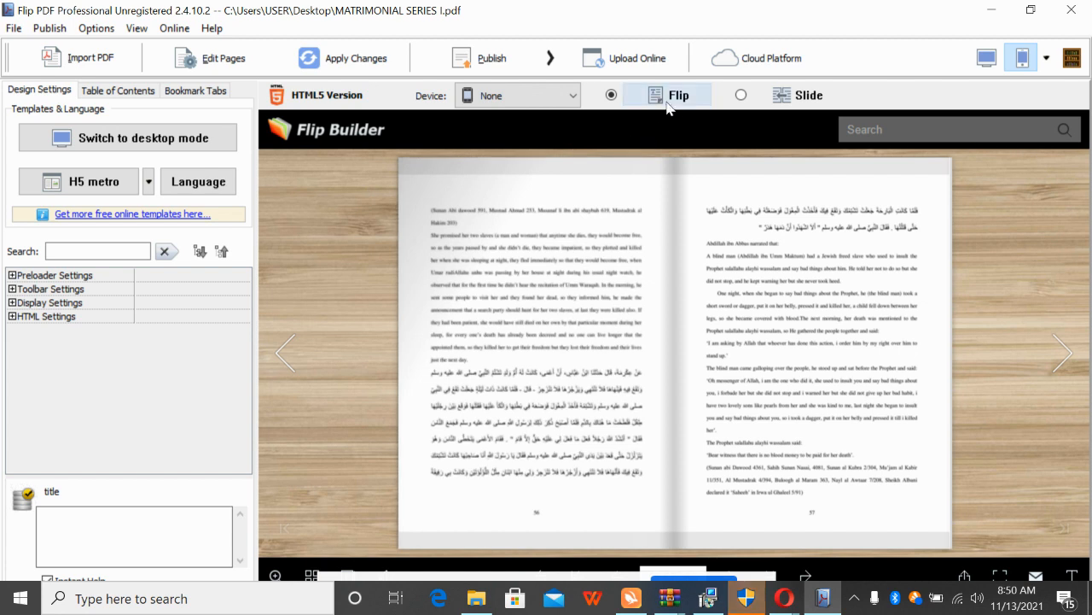
Show the Publish options: upload online, FTP server, email and screensaver output
left_click(516, 60)
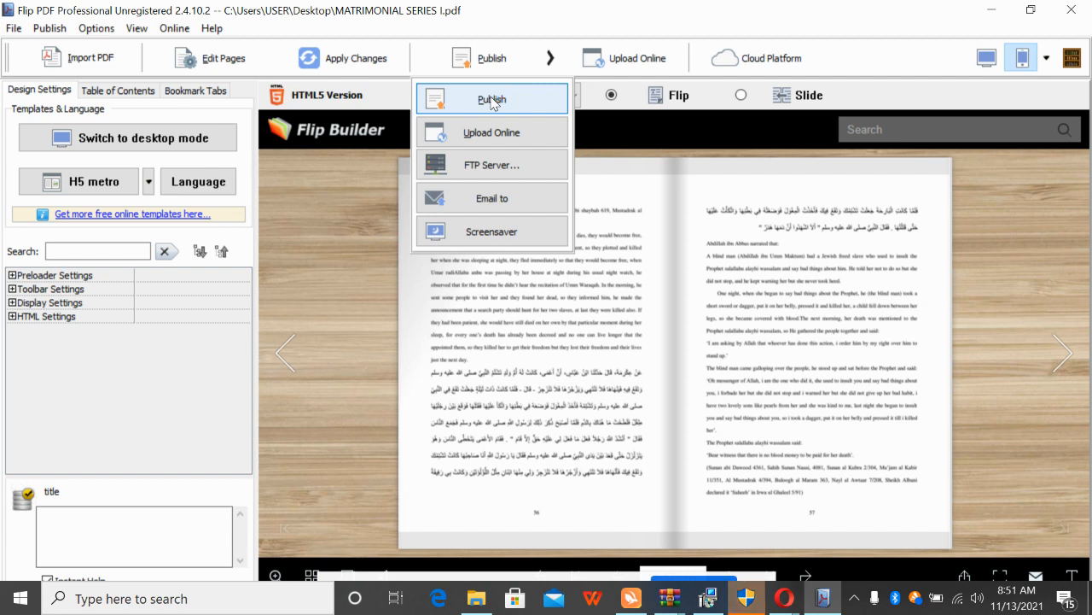
Dismiss the Publish dropdown without choosing any option
left_click(637, 54)
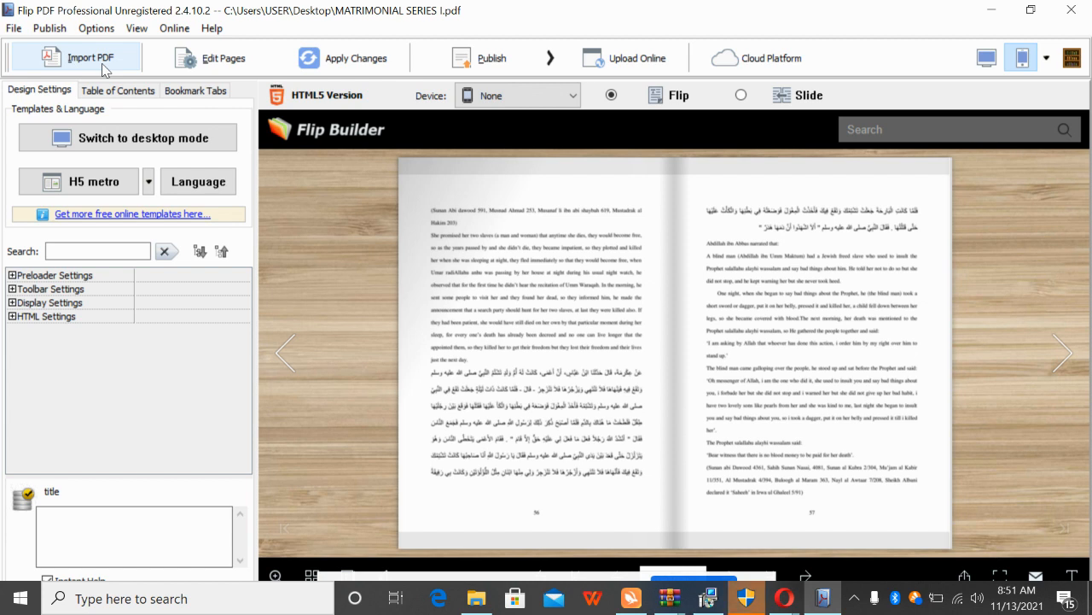
Launch Flip Page Editor from the Edit Pages toolbar button
left_click(228, 64)
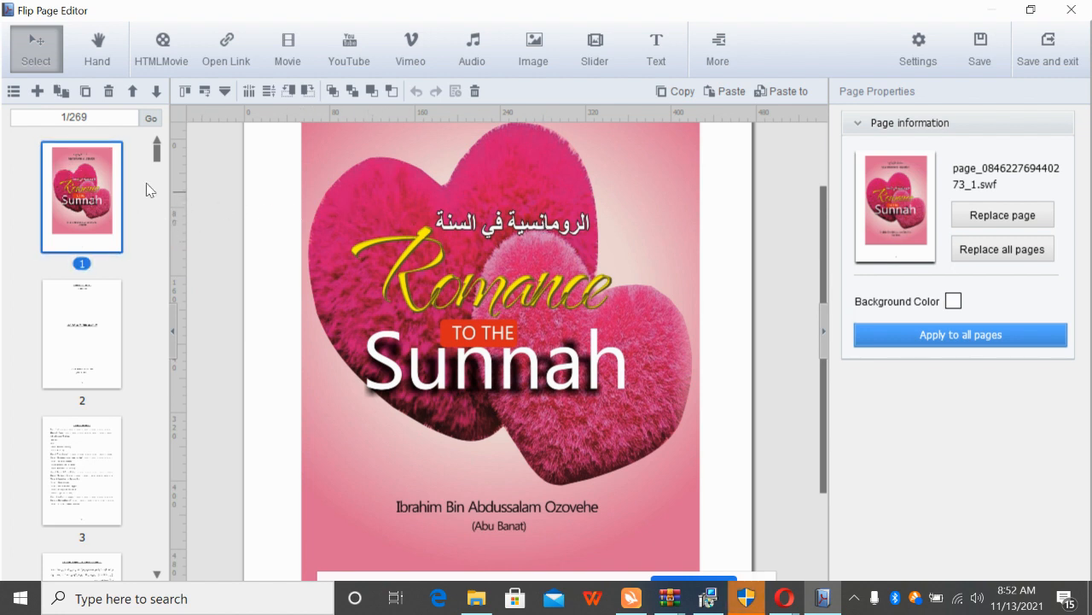
Browse pages 2, 3 and 2 from the thumbnails, then open page 4 (Khutbatul-Hajjah) at its top
left_click(78, 117)
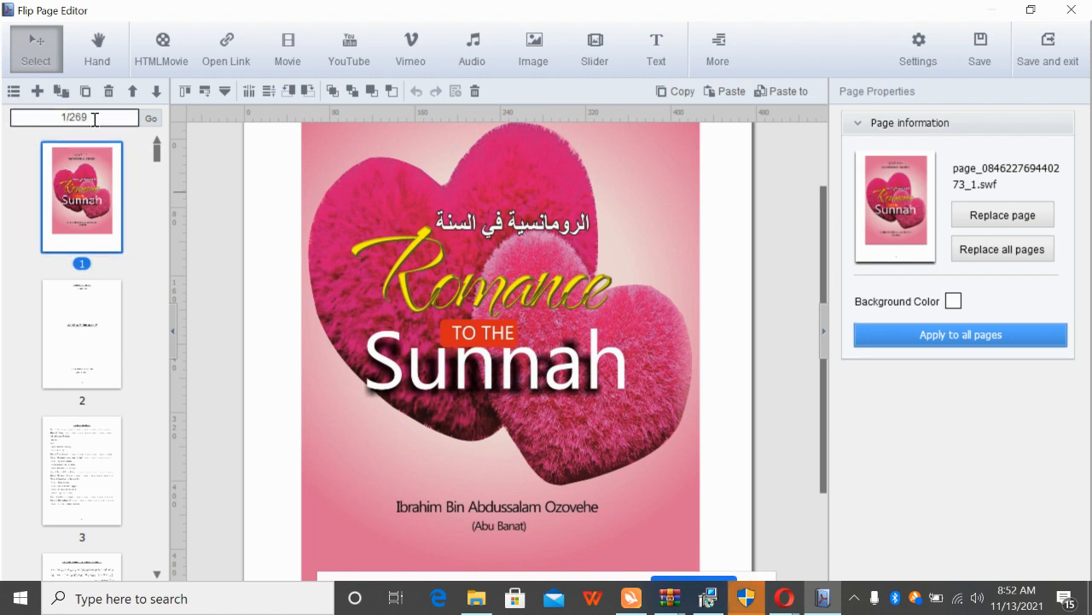
left_click(97, 346)
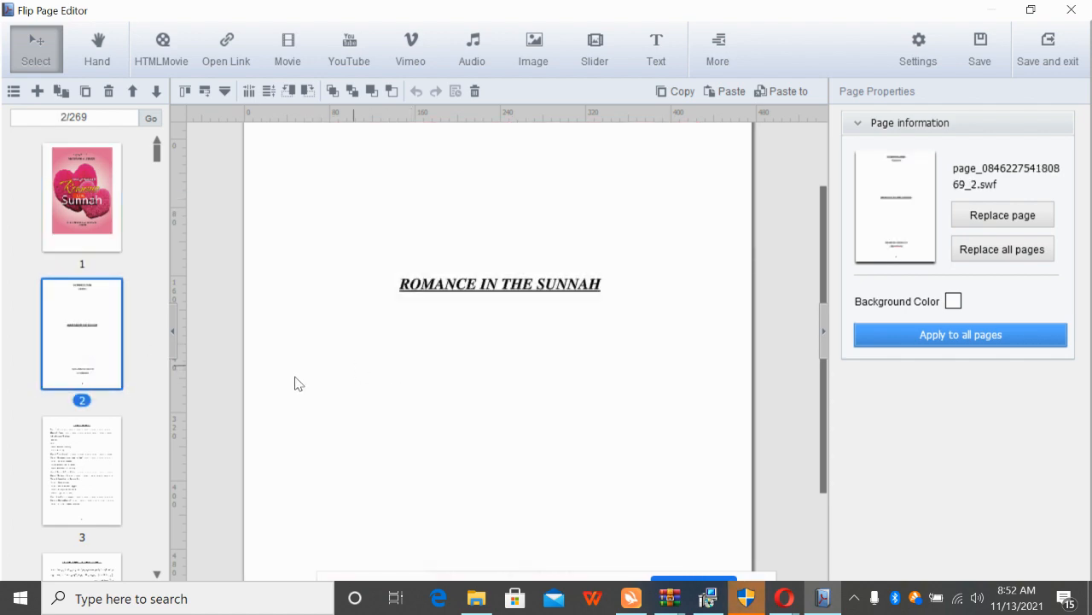
left_click(51, 443)
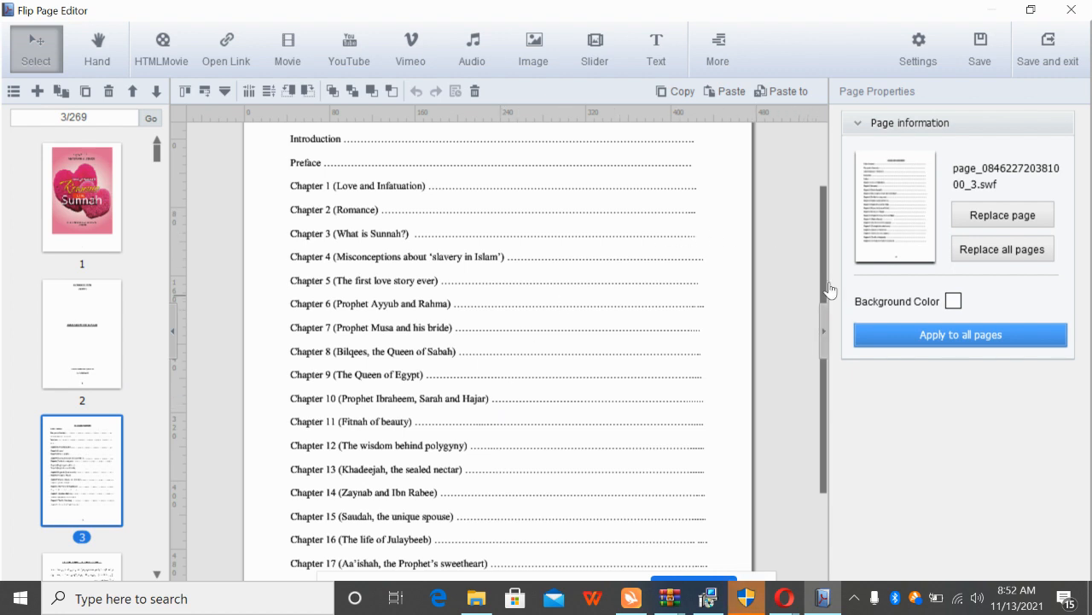
left_click_drag(825, 234, 817, 146)
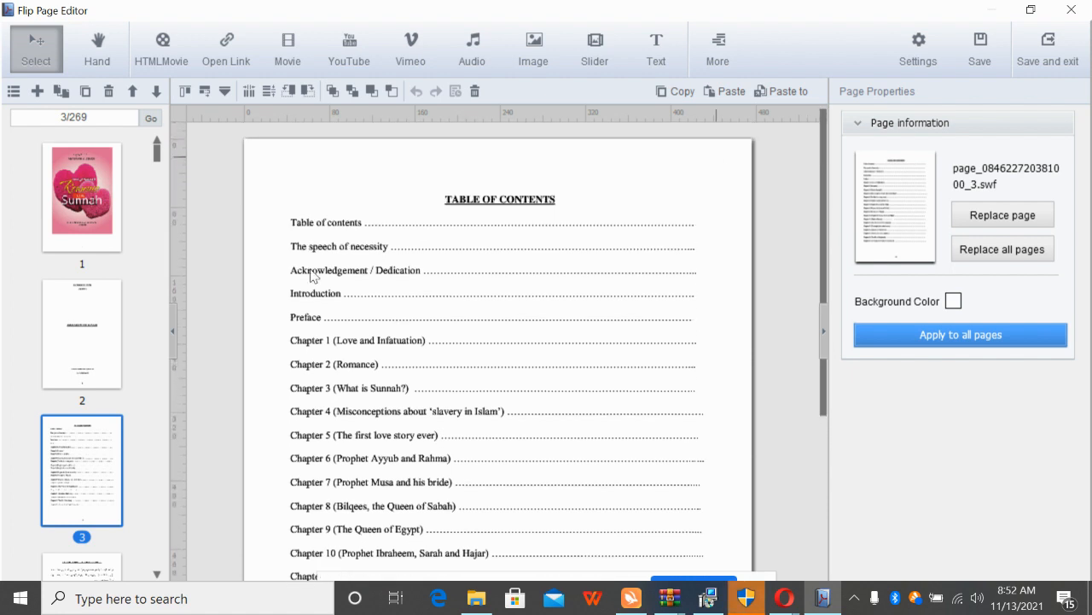
left_click(70, 303)
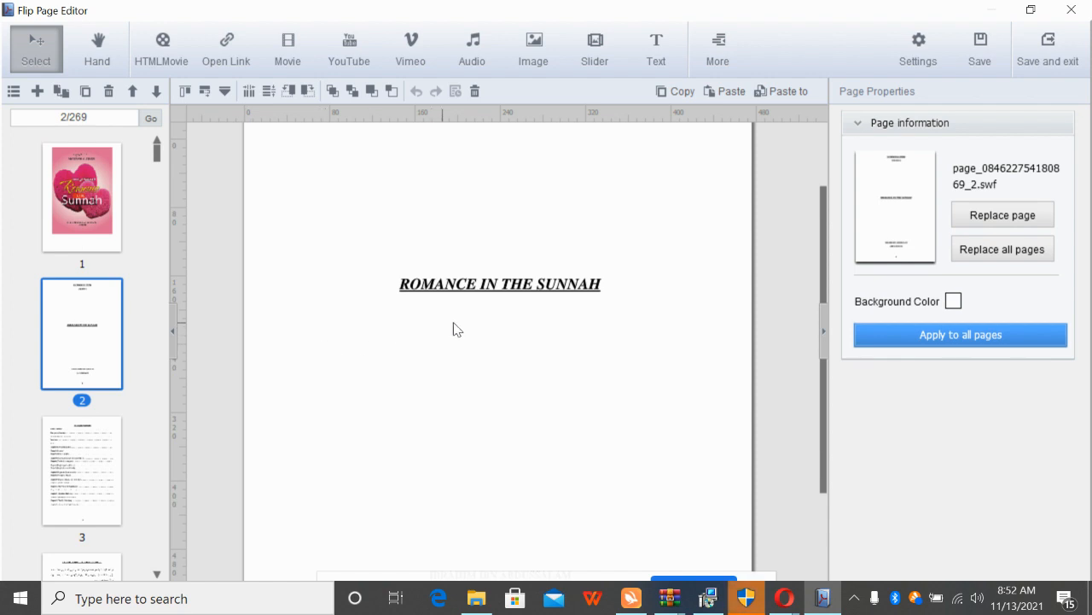
left_click(77, 578)
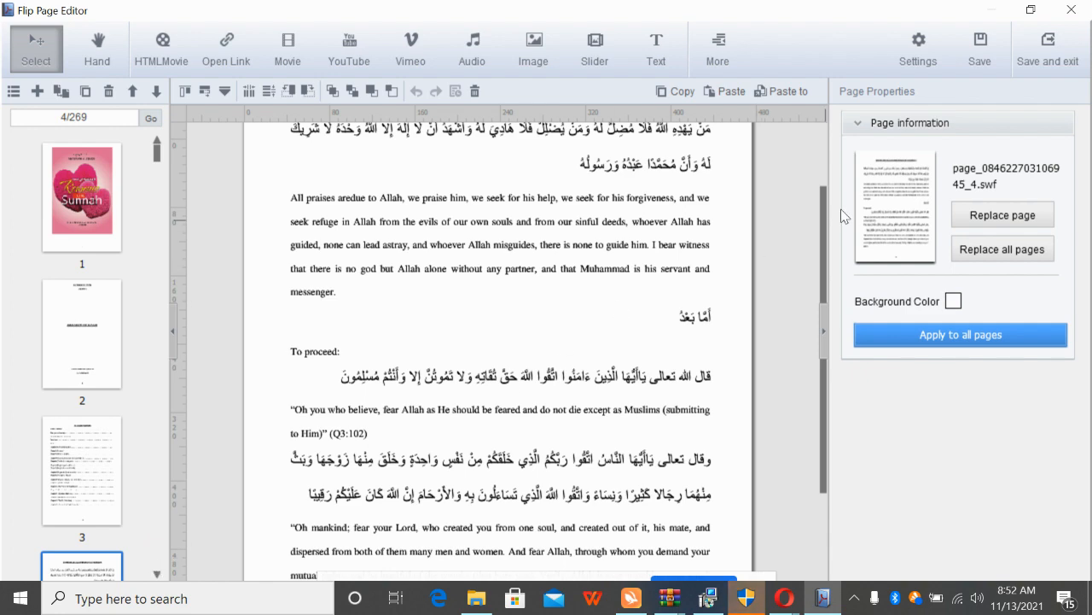
left_click_drag(825, 228, 830, 153)
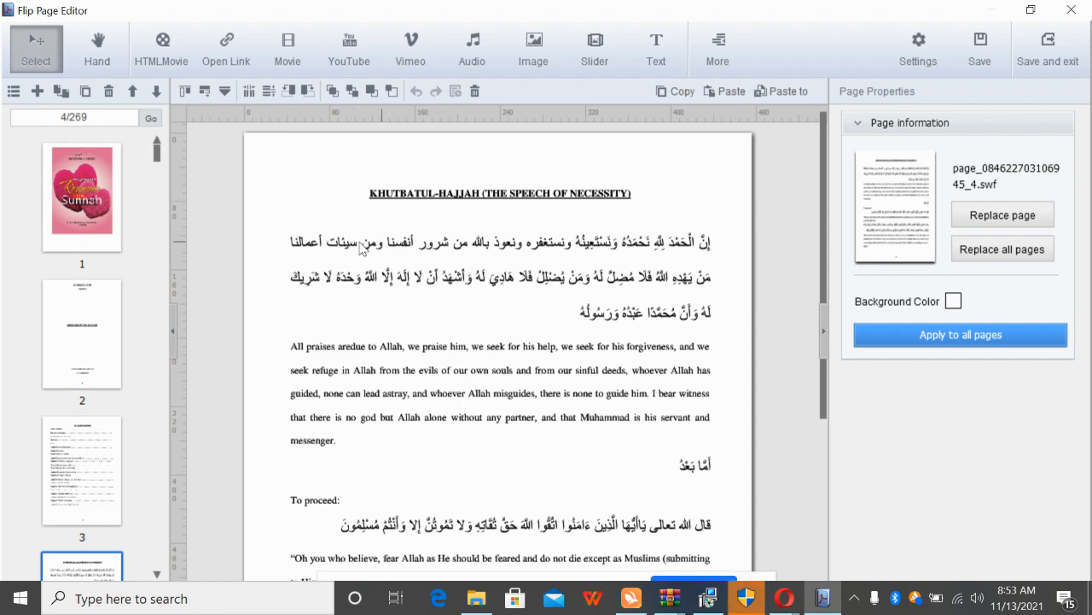
Open page 13 from the thumbnail panel and scroll the canvas to its top
left_click(90, 49)
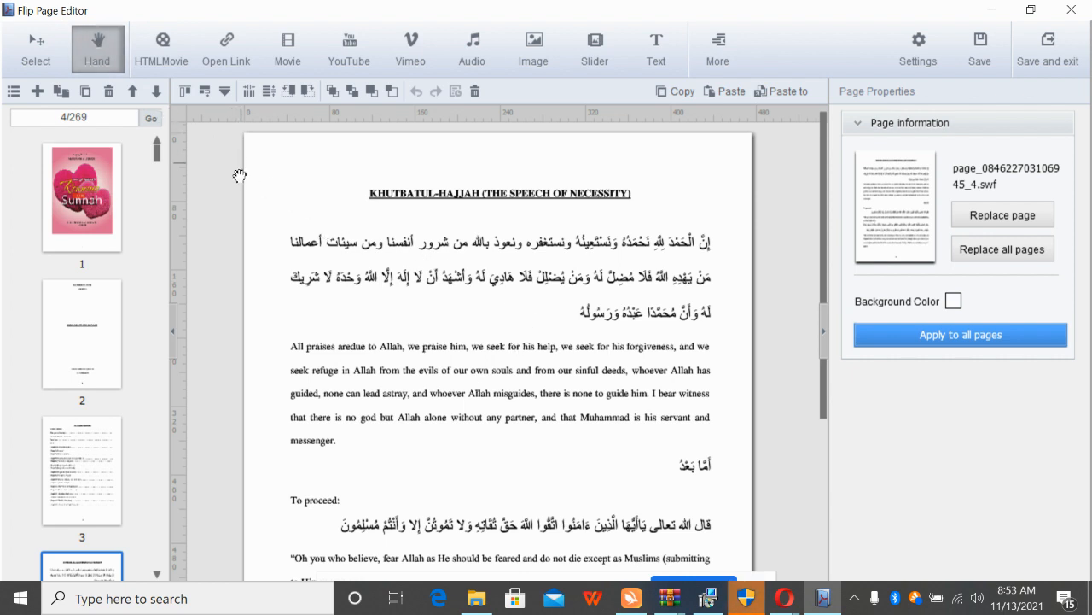
left_click(94, 60)
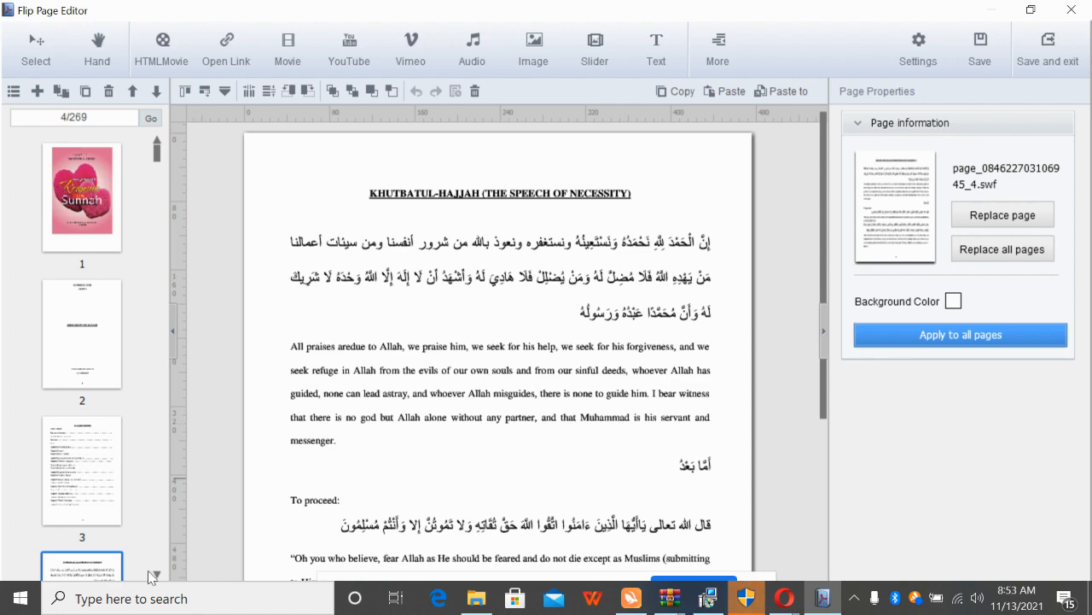
scroll(113, 505, "down", 10)
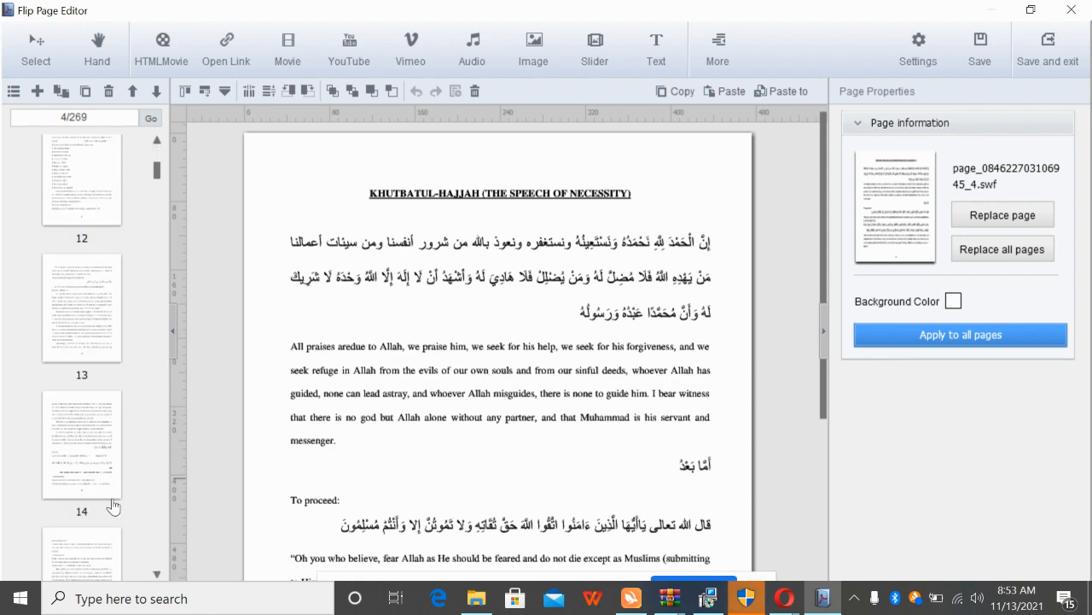
left_click(56, 275)
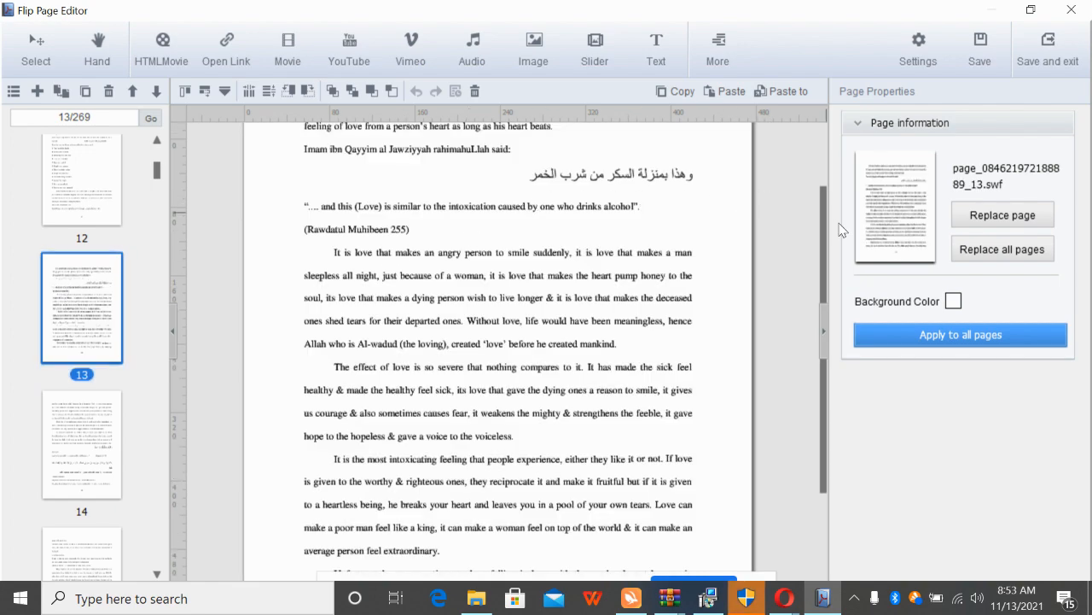
left_click_drag(824, 224, 819, 145)
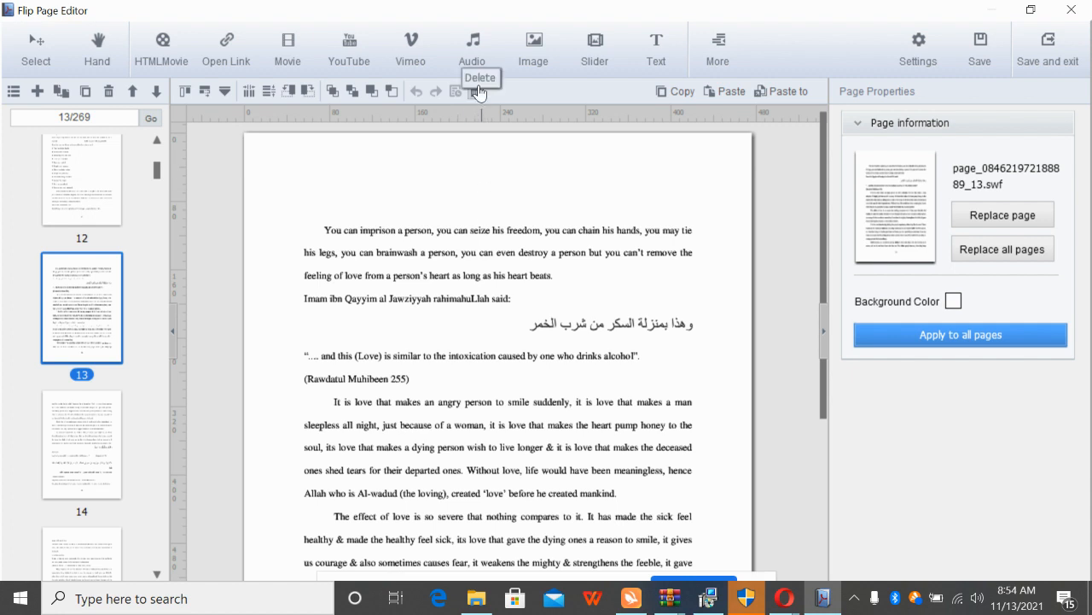
left_click(471, 57)
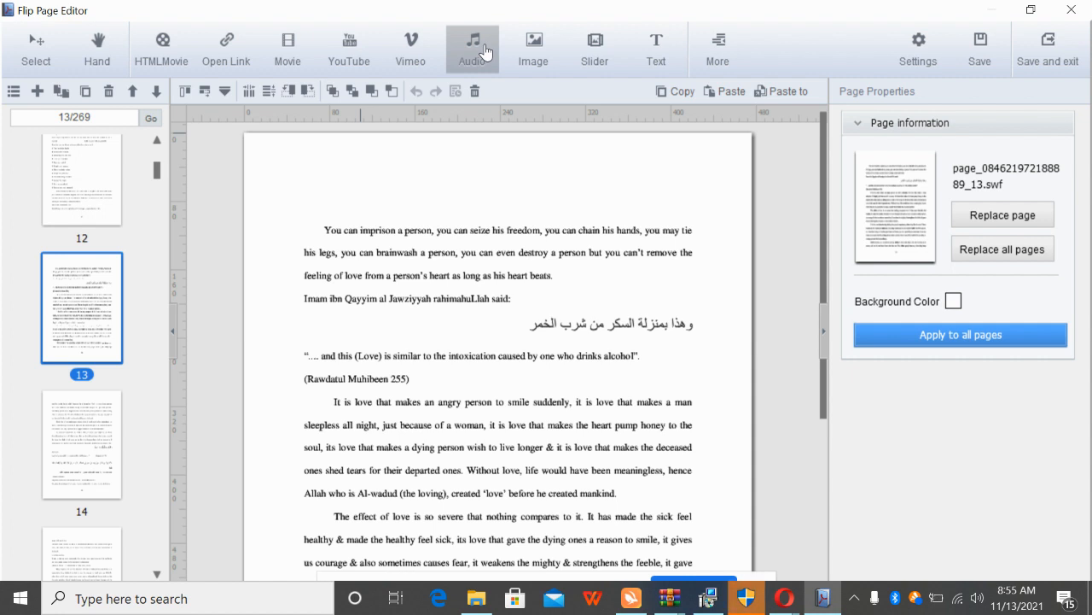
left_click(539, 53)
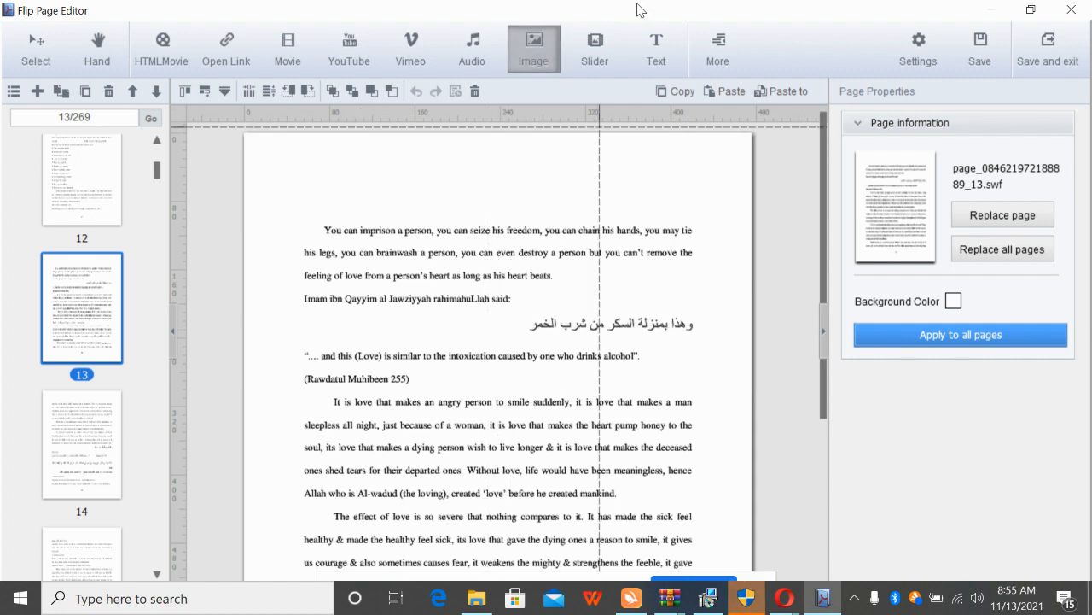
left_click(28, 49)
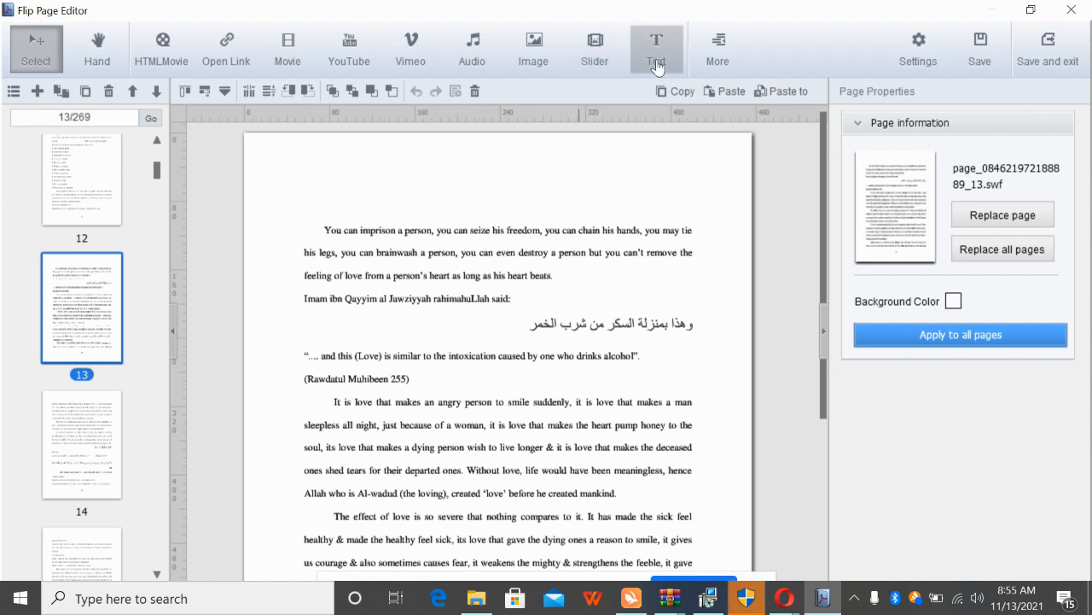
Switch the page panel from thumbnails to a list of page names
left_click(741, 40)
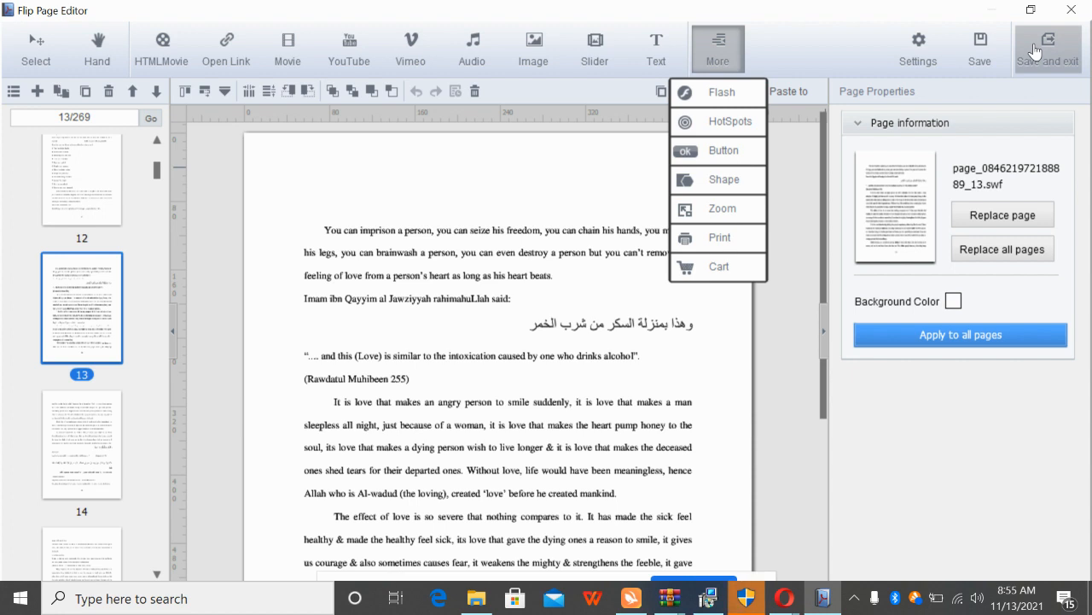
left_click(16, 97)
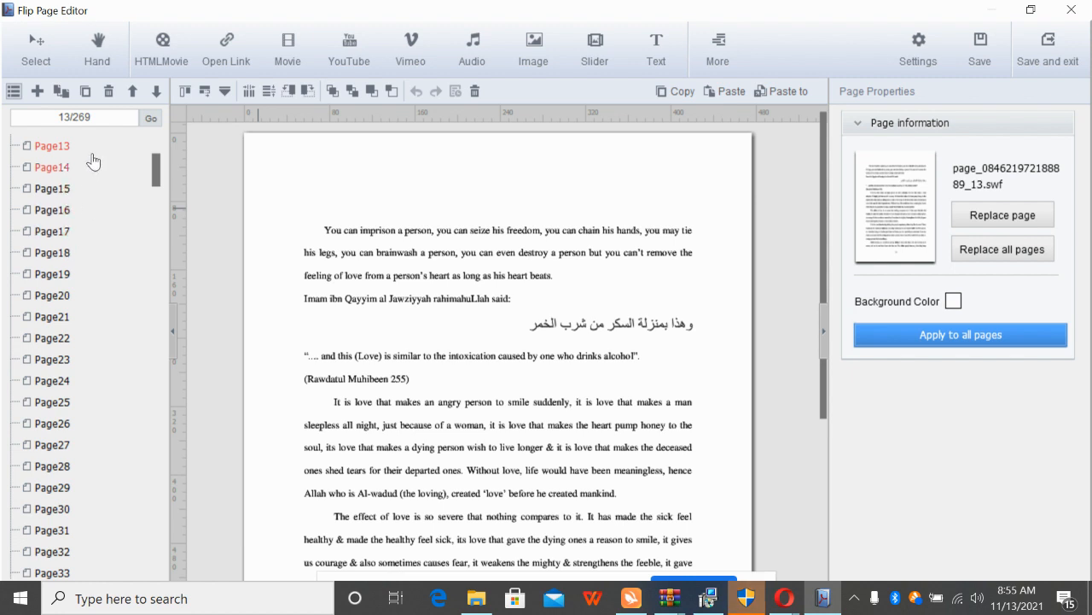
Restore the thumbnail view, then move page 13 one place later and back again
left_click(13, 97)
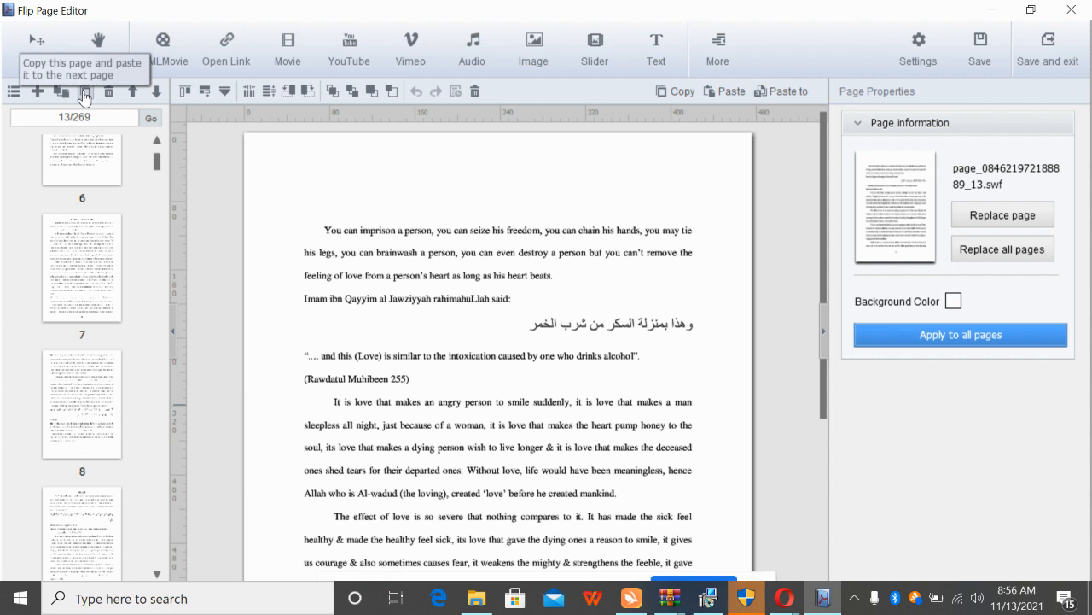
left_click(157, 94)
left_click(133, 96)
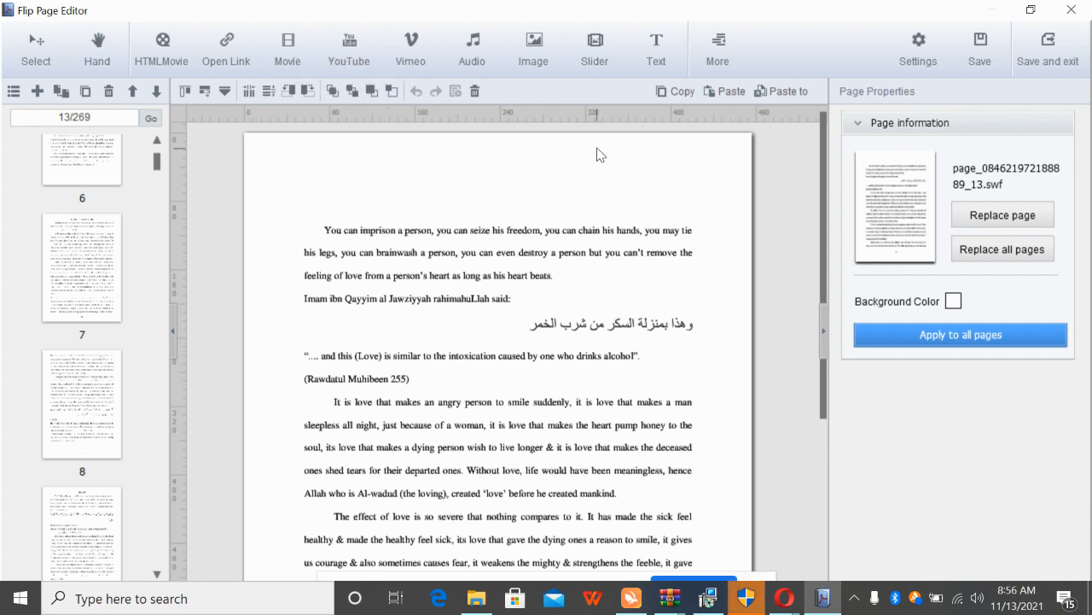
Browse the thumbnails, briefly opening page 41, then open page 10 for editing
left_click(568, 351)
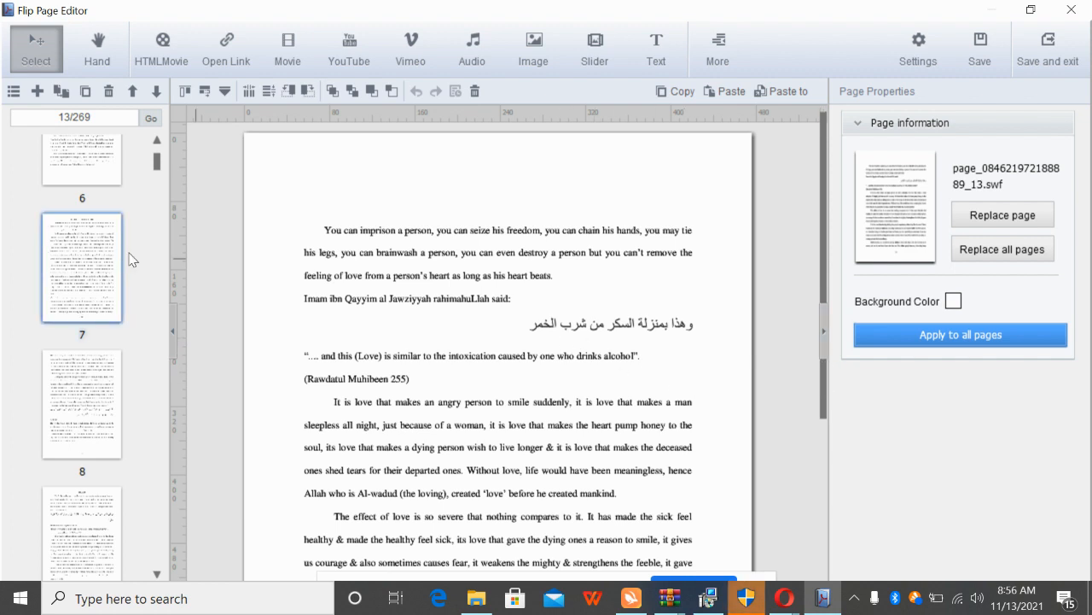
left_click(157, 209)
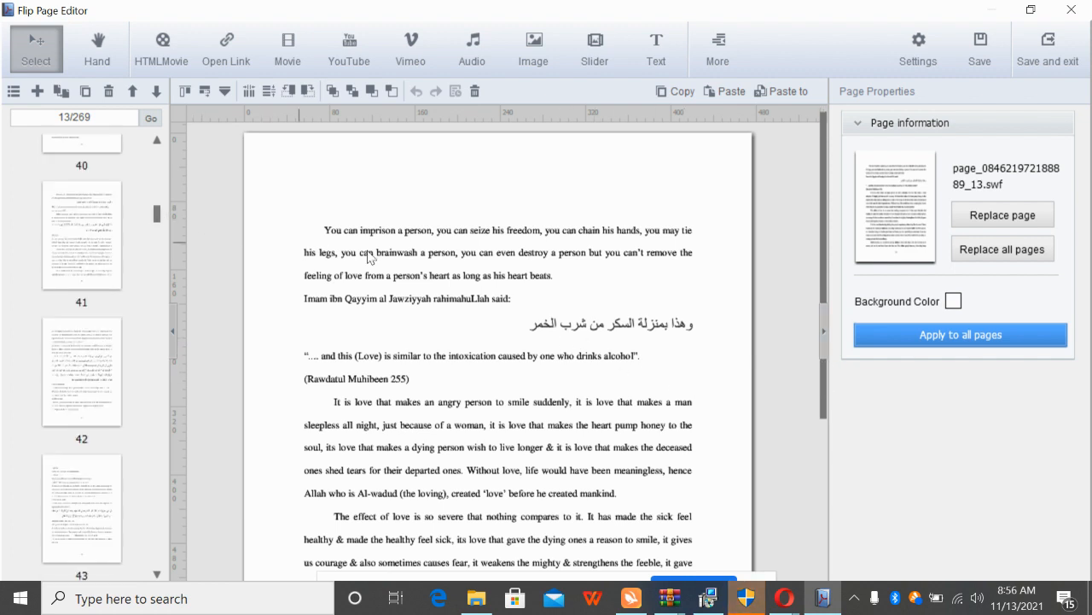
left_click(119, 261)
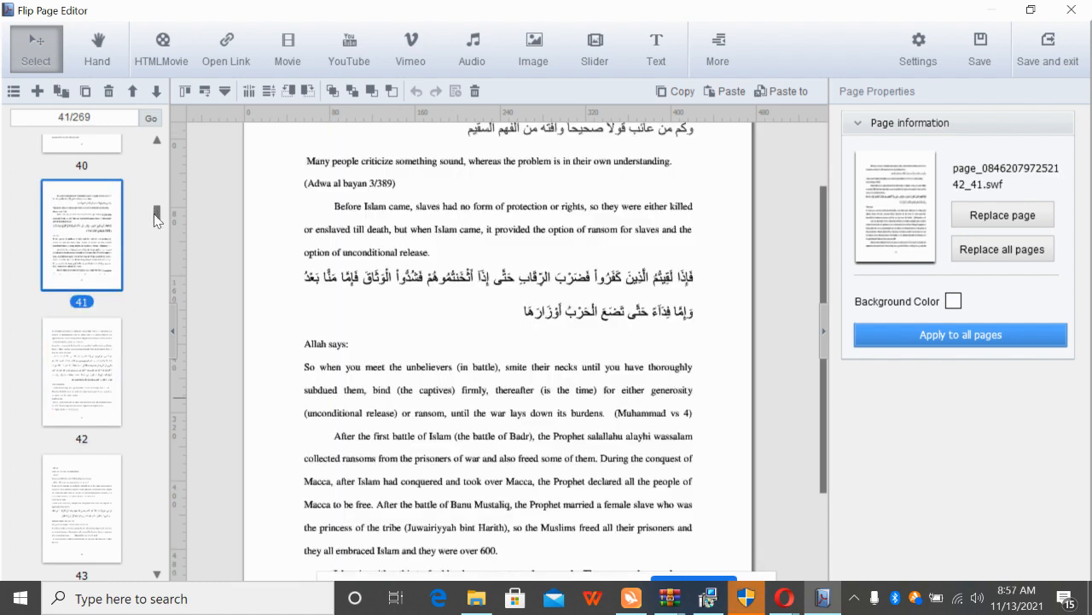
scroll(151, 205, "up", 20)
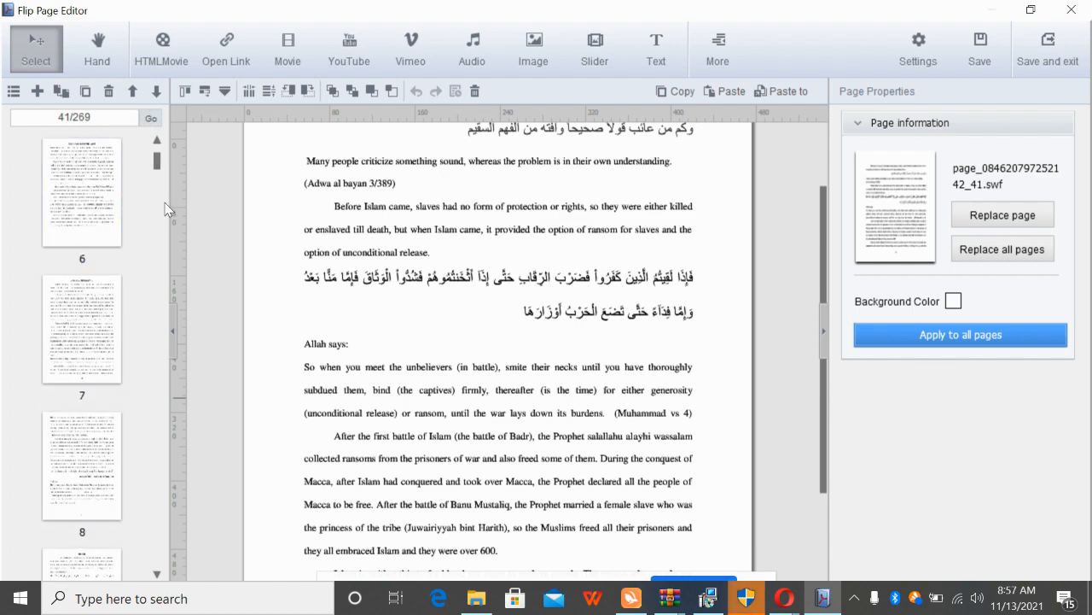
left_click(156, 576)
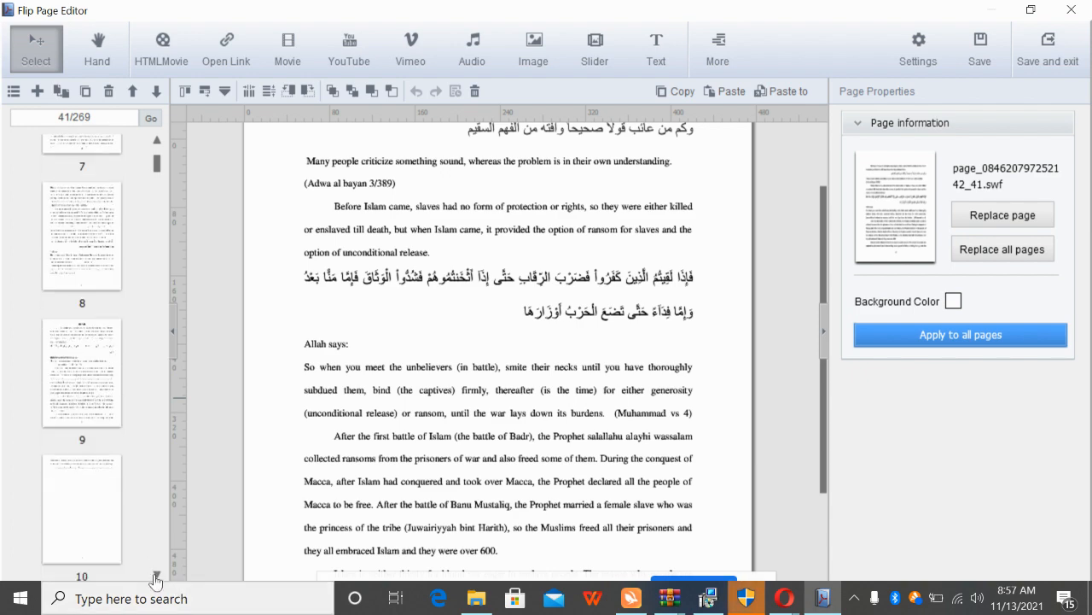
left_click(157, 141)
left_click(77, 256)
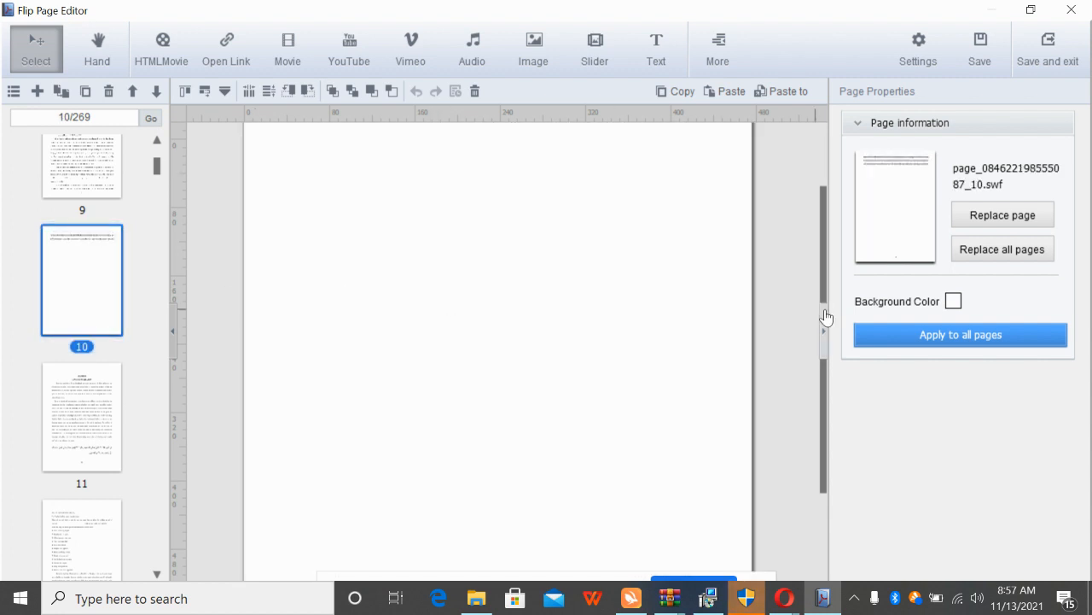
Scroll to the top of page 10 and bring up the five video player skins with Movie
scroll(822, 222, "up", 2)
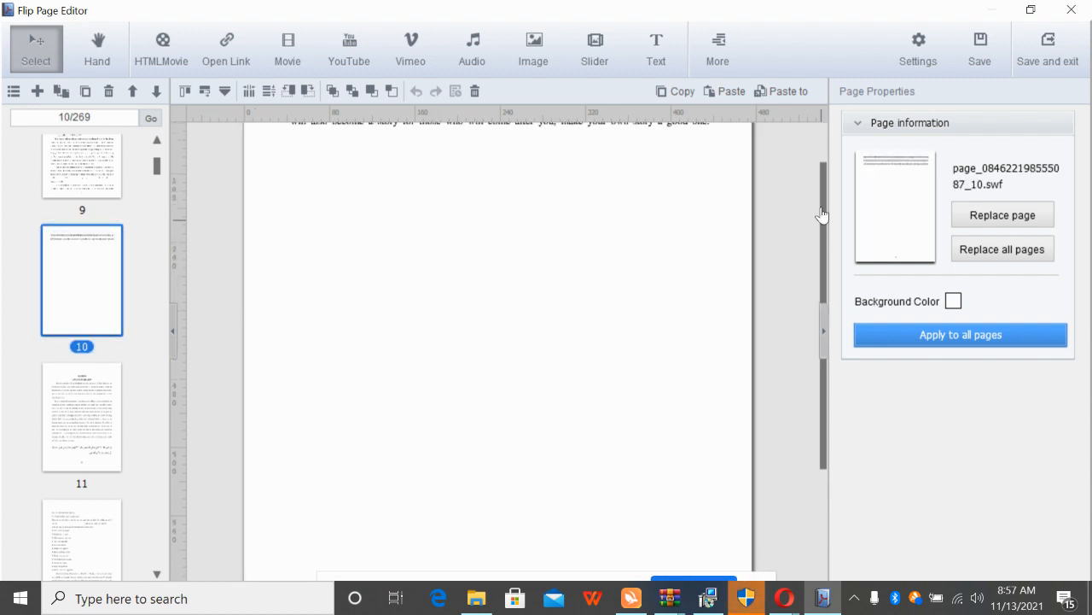
scroll(822, 214, "up", 2)
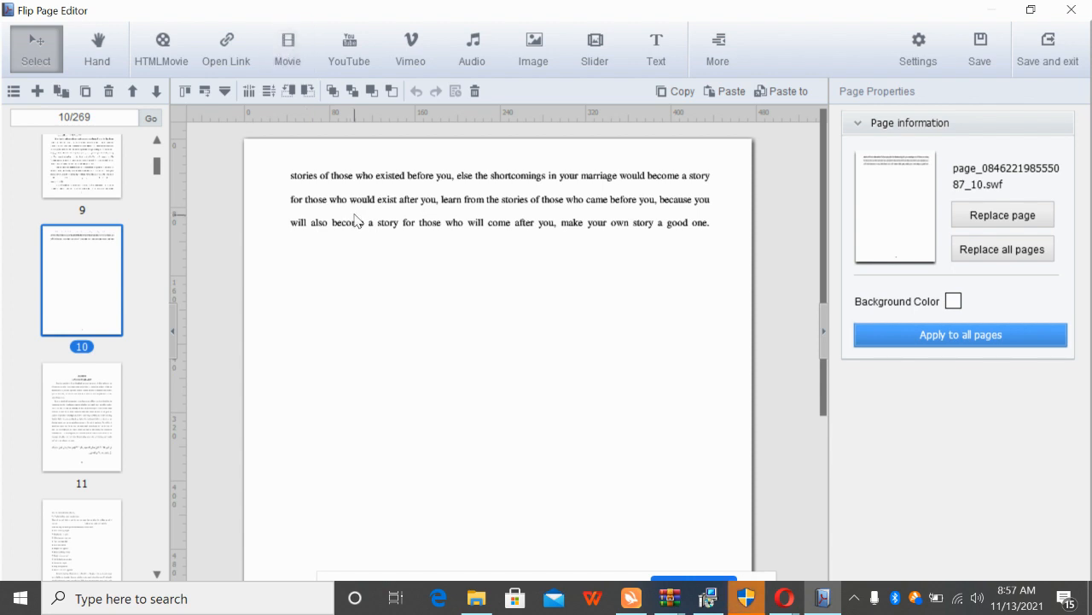
left_click(299, 65)
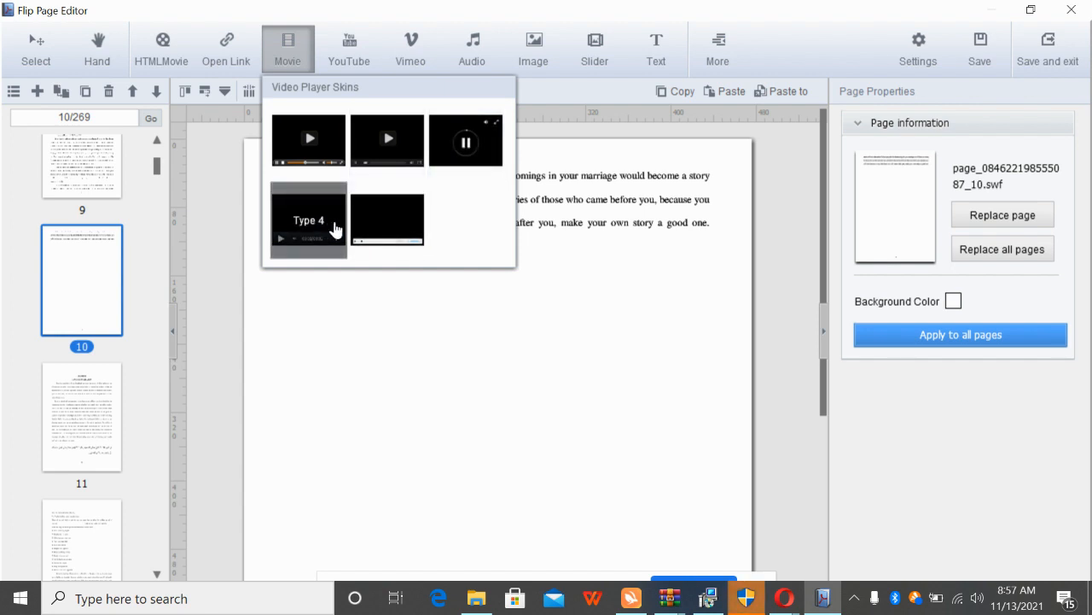
Choose the Type 1 skin and place the player below page 10's paragraph
left_click(302, 144)
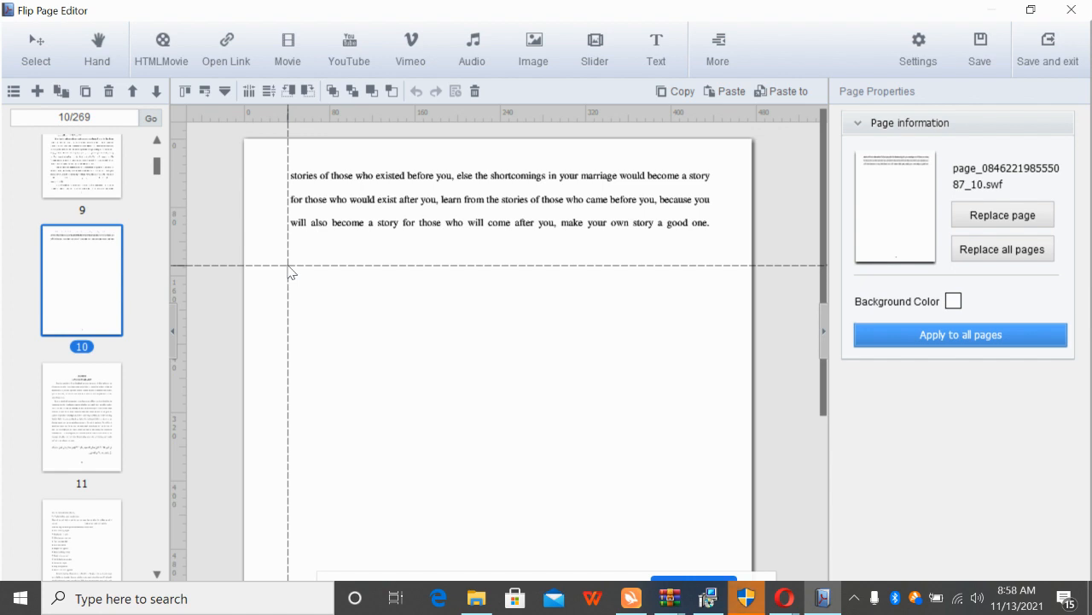
left_click(288, 266)
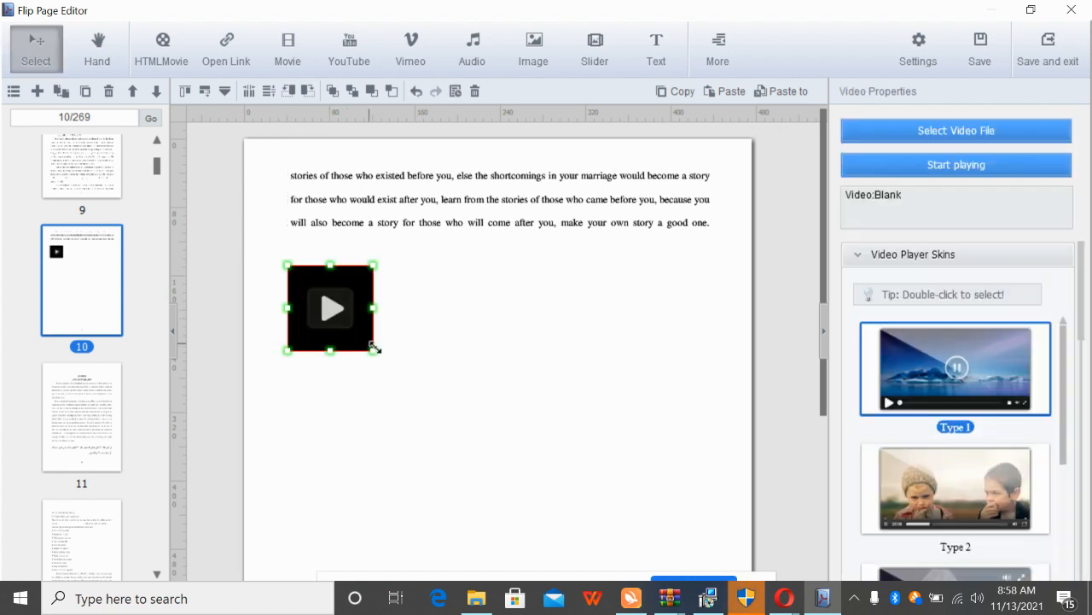
Resize the video player by its corner and side handles to about 406 × 255 below the text
left_click_drag(373, 347, 623, 483)
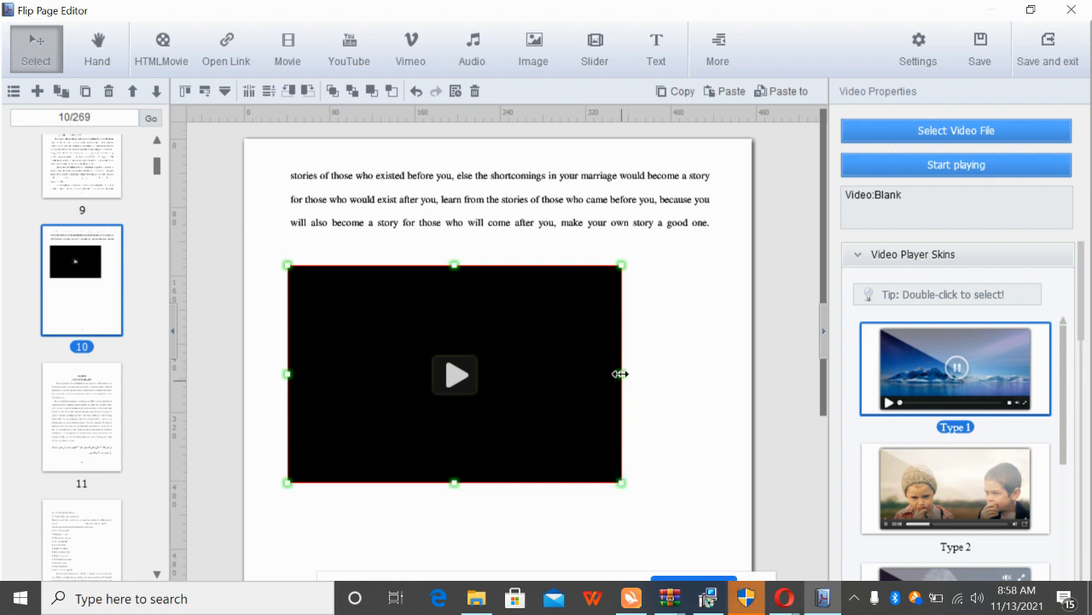
left_click_drag(620, 373, 690, 388)
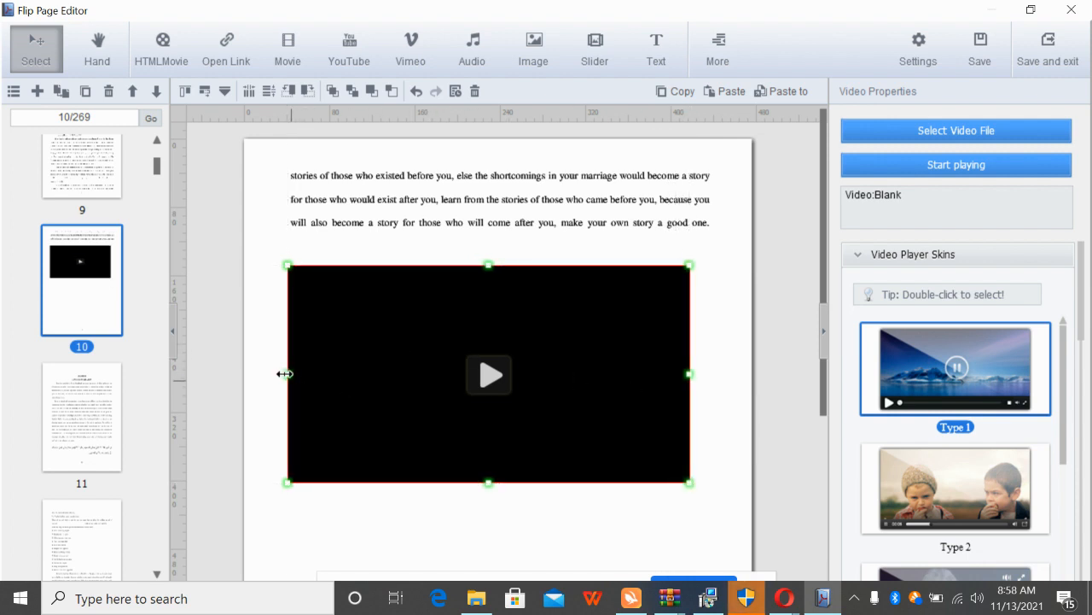
left_click_drag(284, 373, 344, 373)
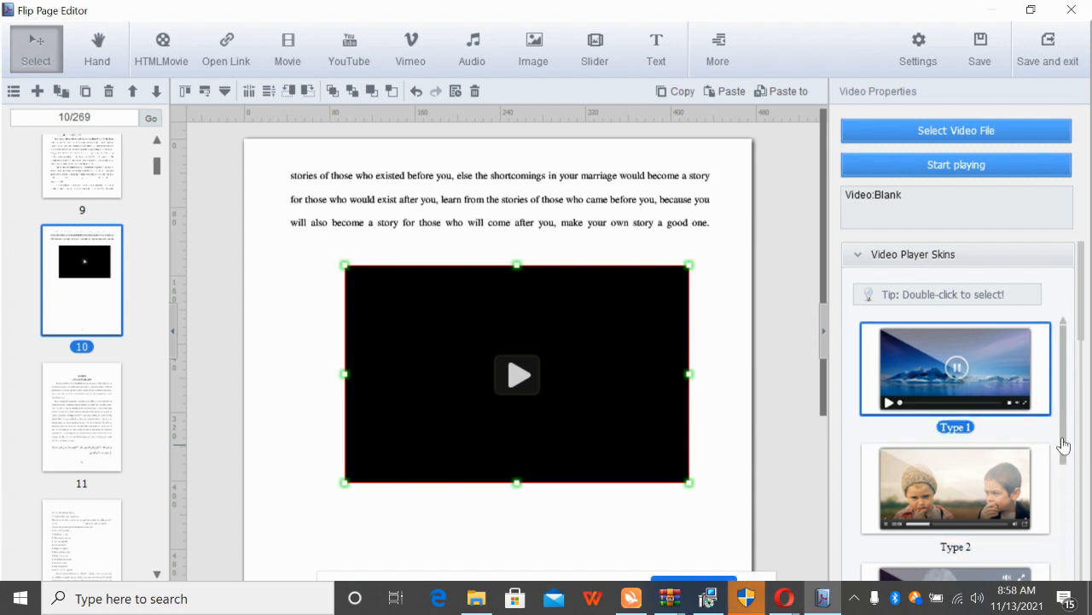
left_click_drag(1062, 445, 1058, 604)
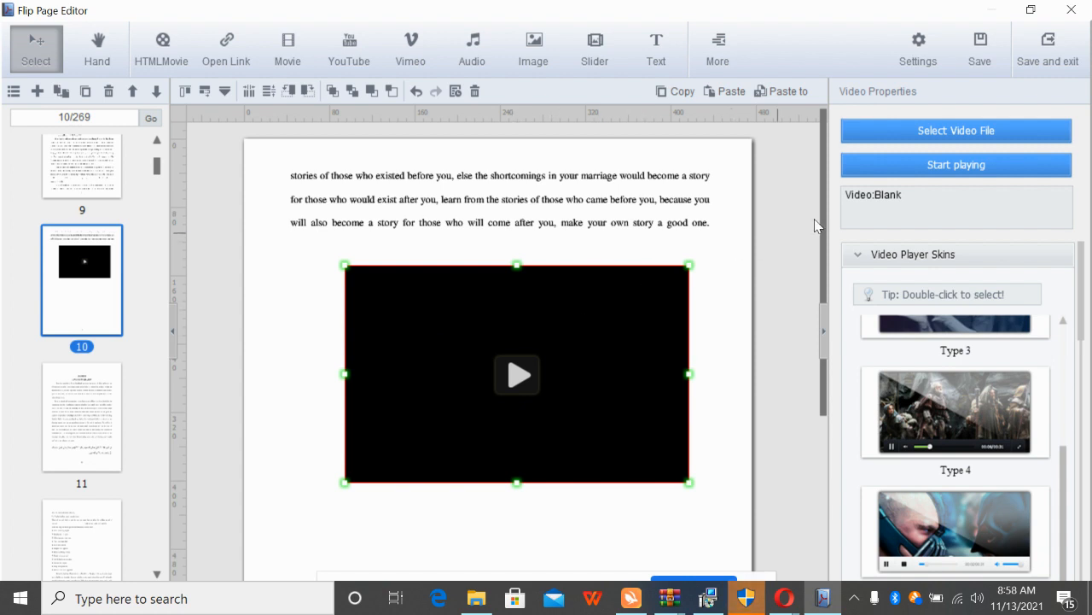
Show the Selection Form with Local File, URL and Explorer video source options
left_click(957, 133)
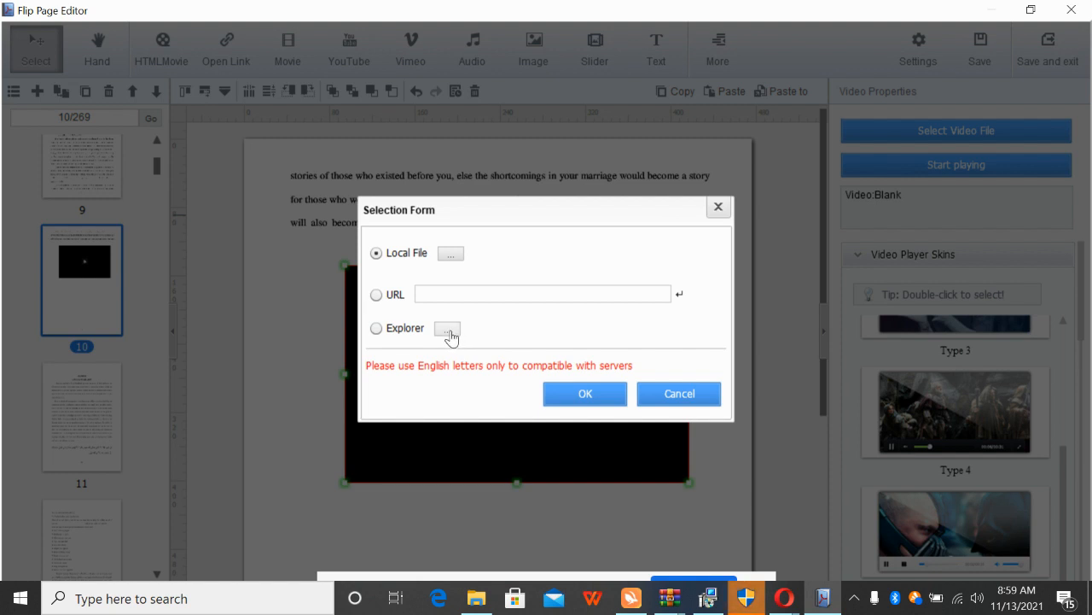
Choose the mp4 on the Desktop as the player's local video source and confirm
left_click(449, 256)
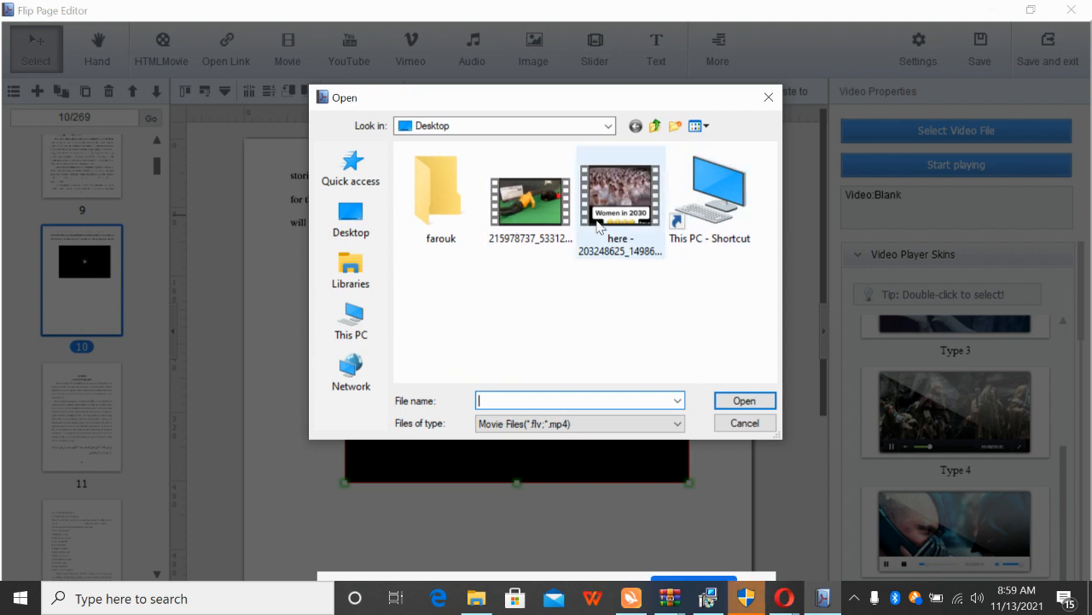
left_click(536, 224)
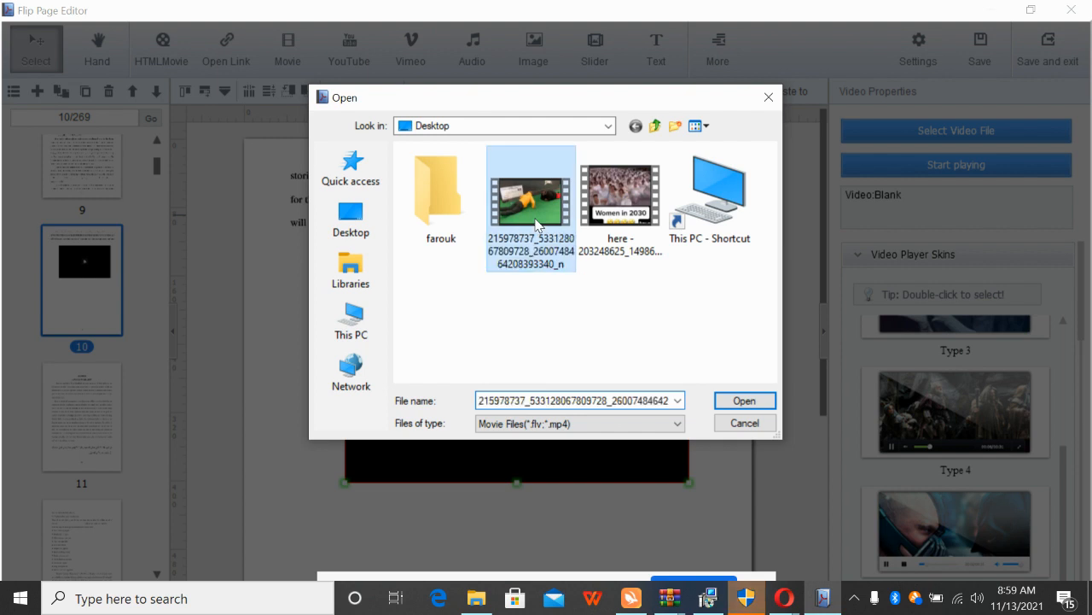
left_click(736, 402)
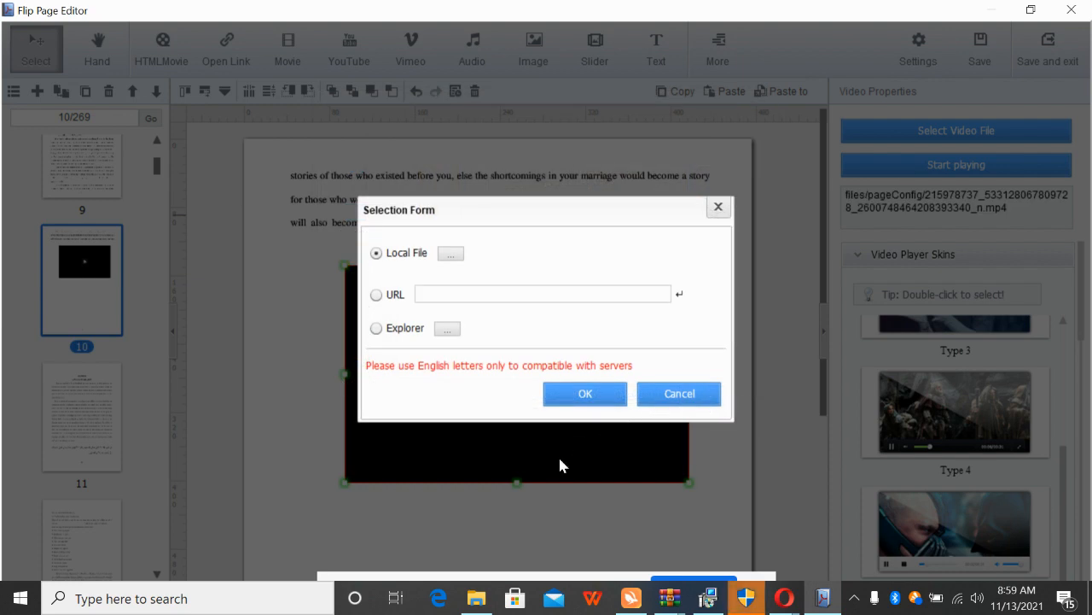
key("Return")
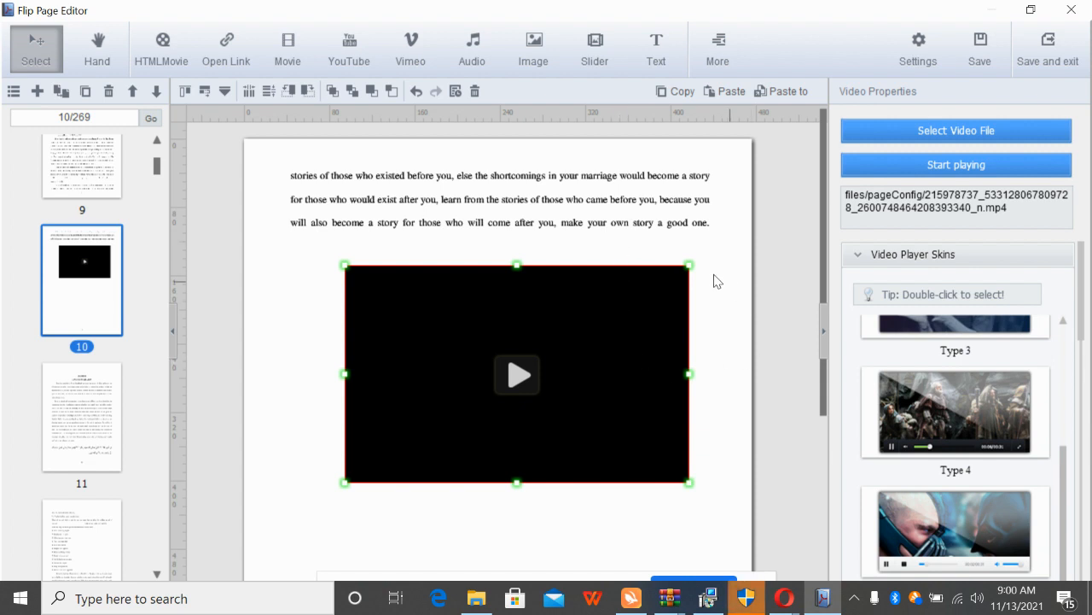
Start playing the imported mp4 to preview it in page 10's player
left_click(952, 166)
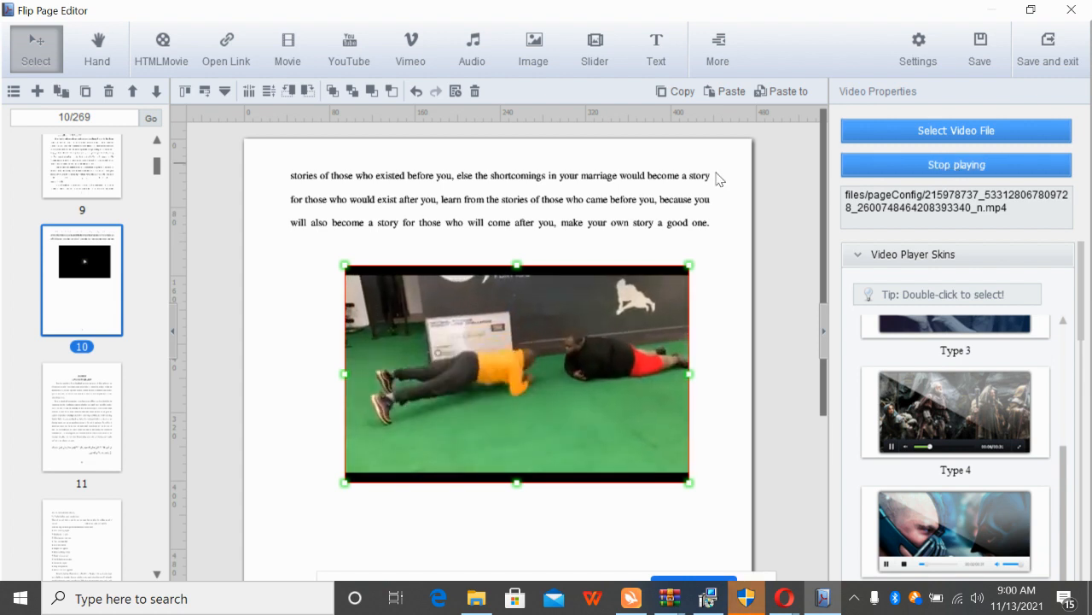
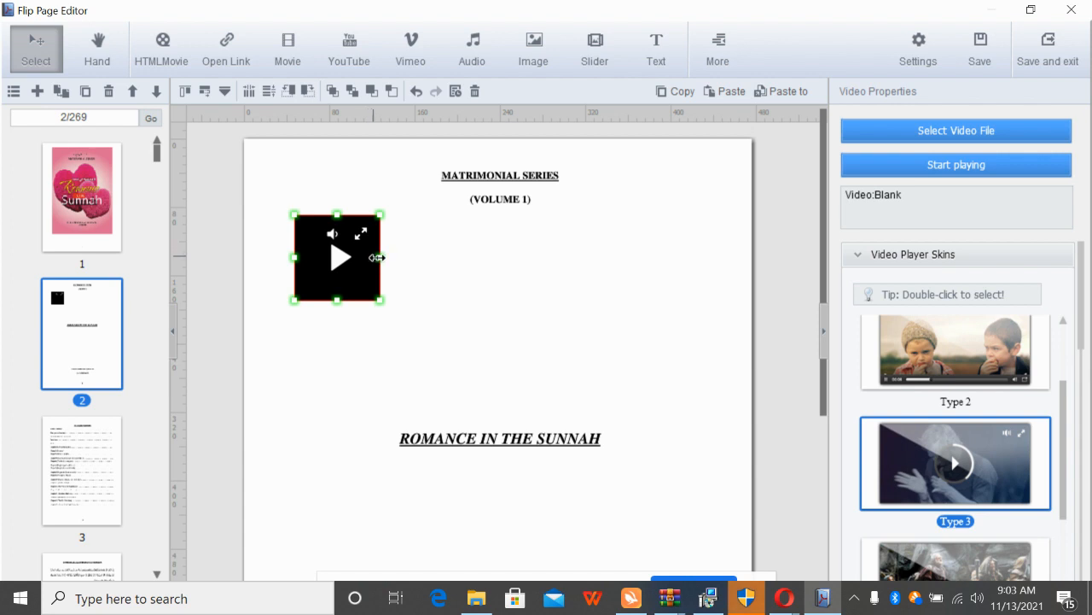
Enlarge the page 2 video player by widening it and making it taller
left_click_drag(380, 257, 605, 257)
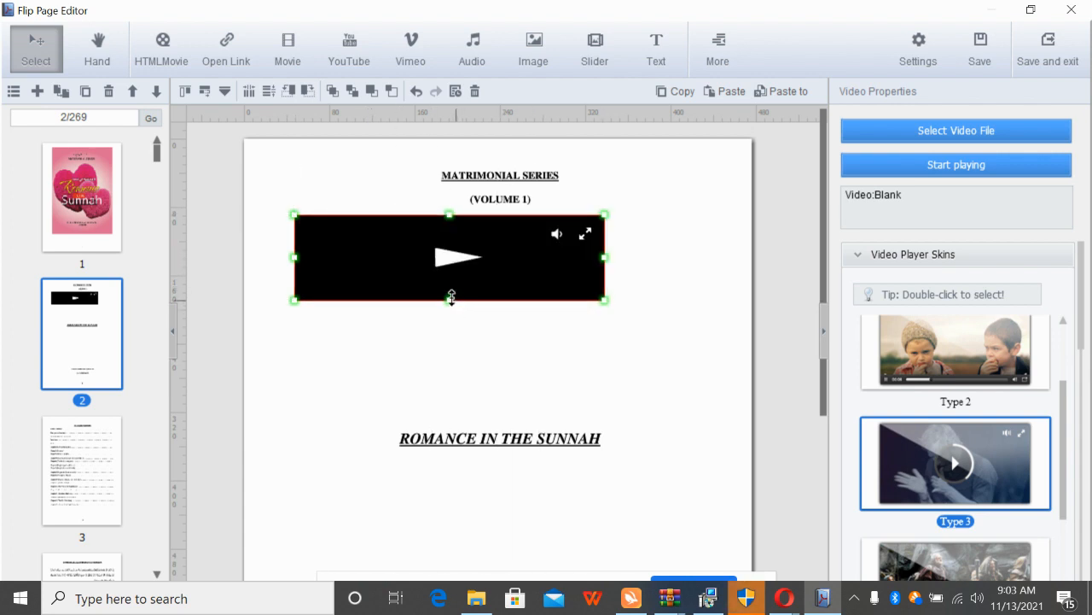
left_click_drag(452, 296, 450, 410)
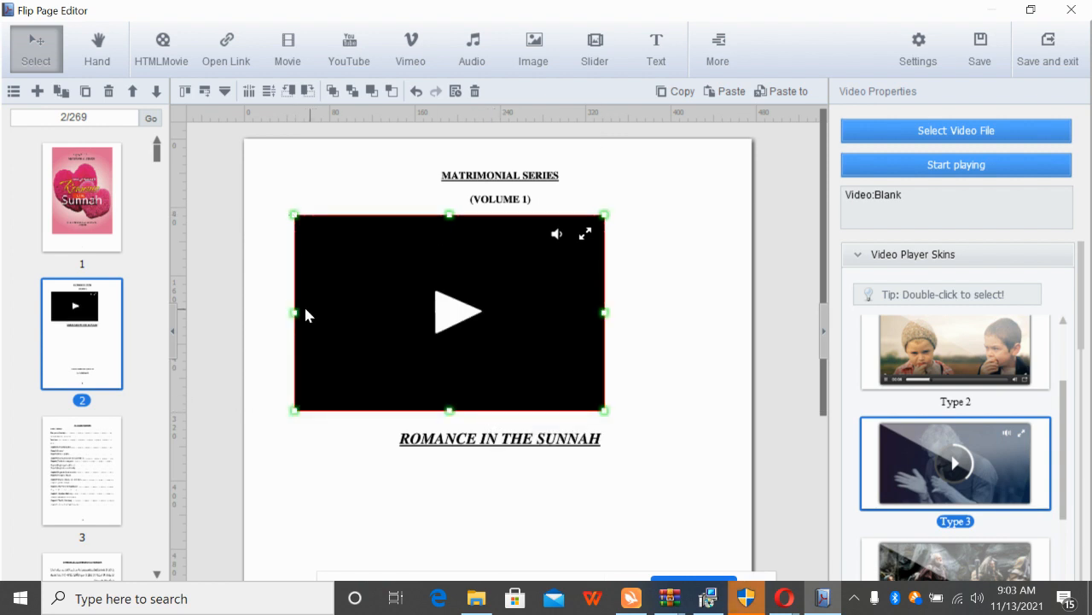
left_click_drag(293, 309, 380, 313)
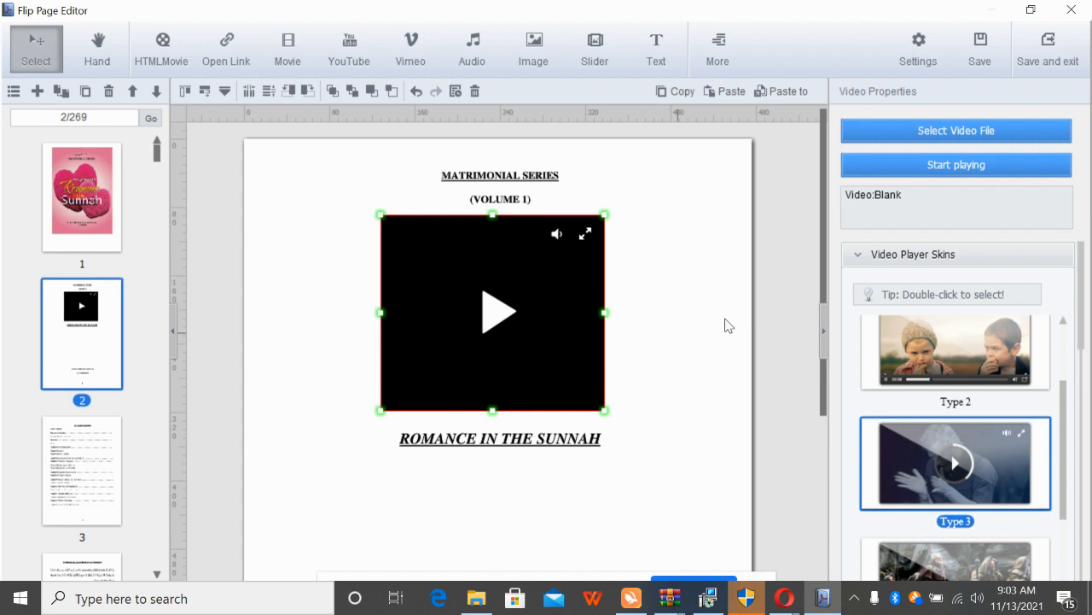
Load the Women in 2030 mp4 from the Desktop as the player's local video
left_click(951, 129)
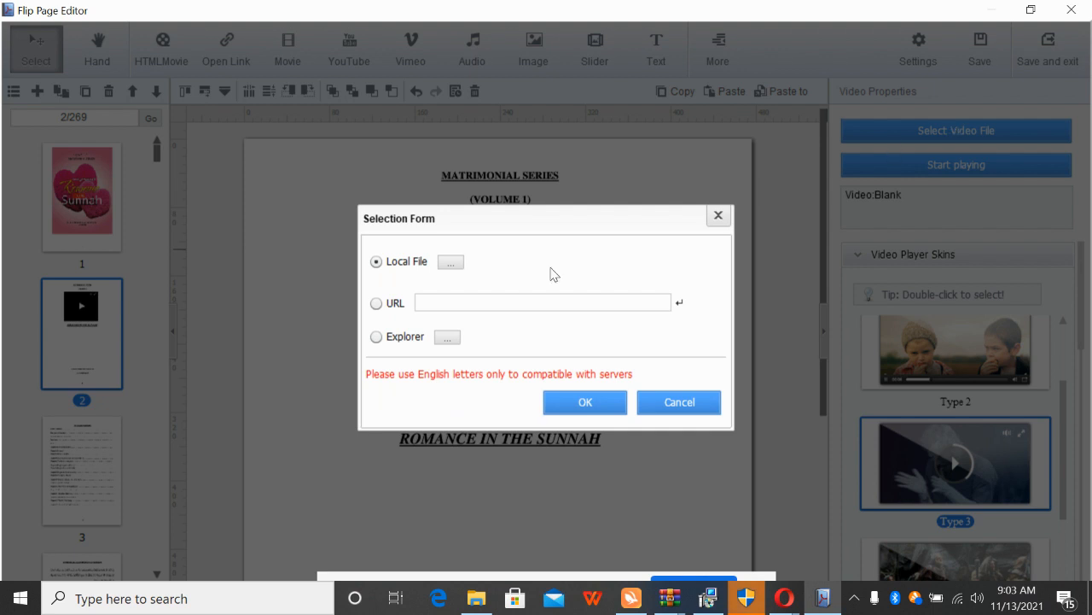
left_click(450, 262)
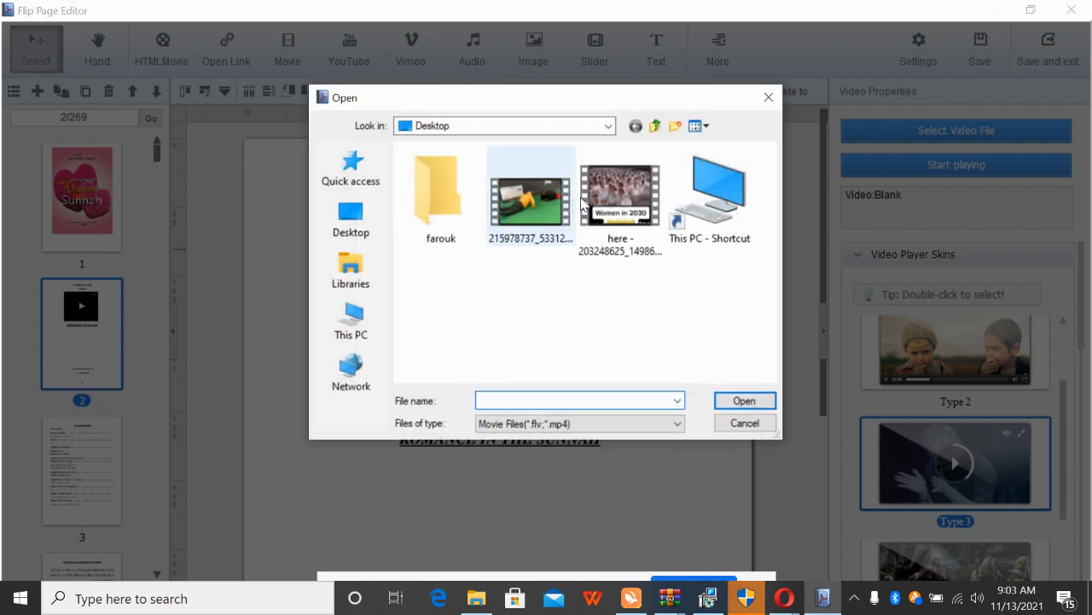
left_click(627, 188)
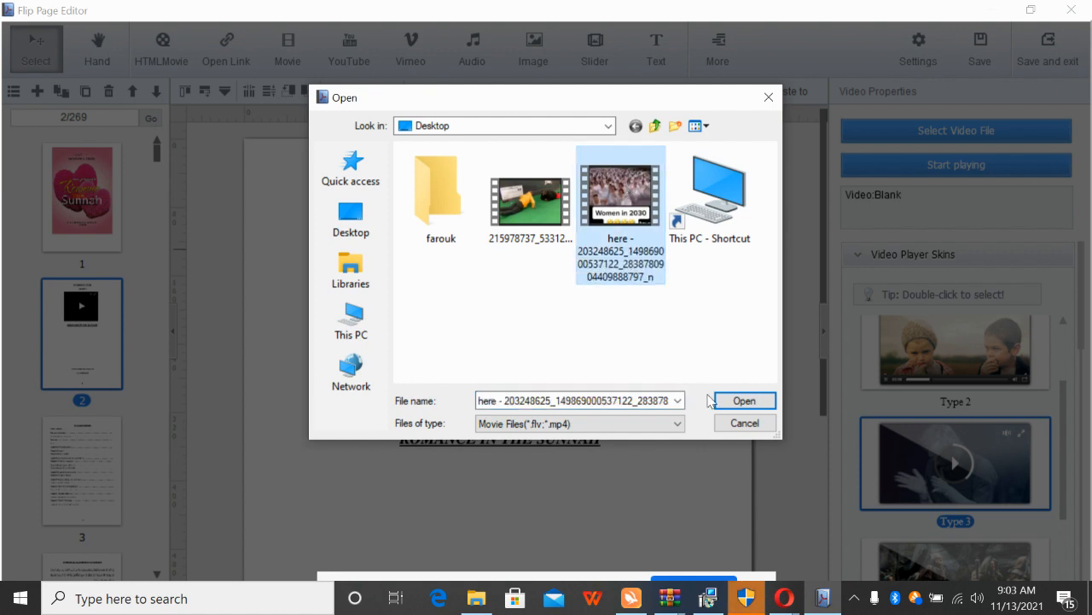
left_click(742, 401)
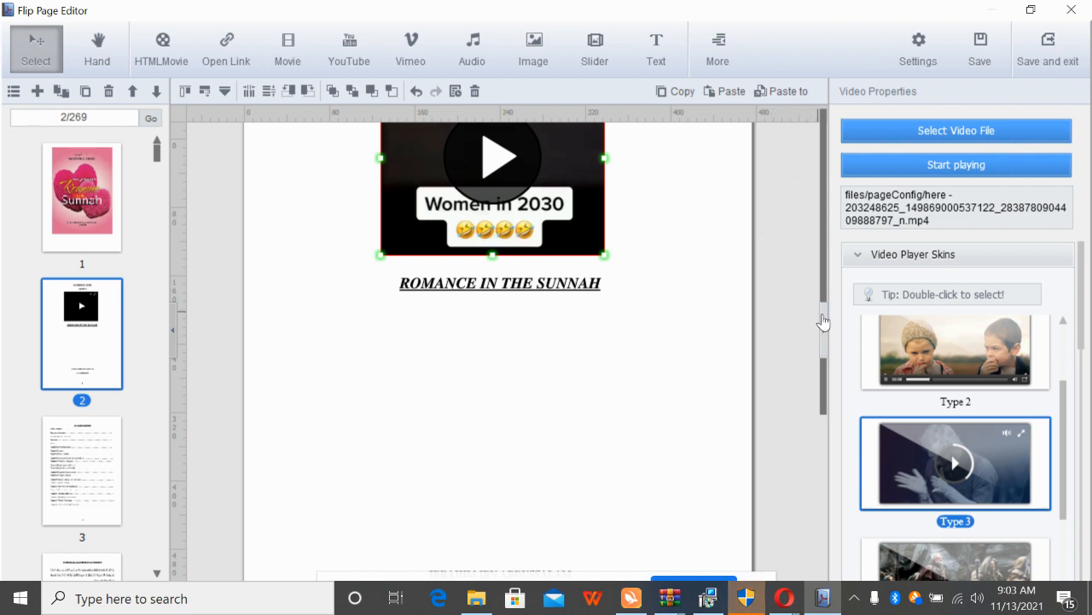
left_click(821, 257)
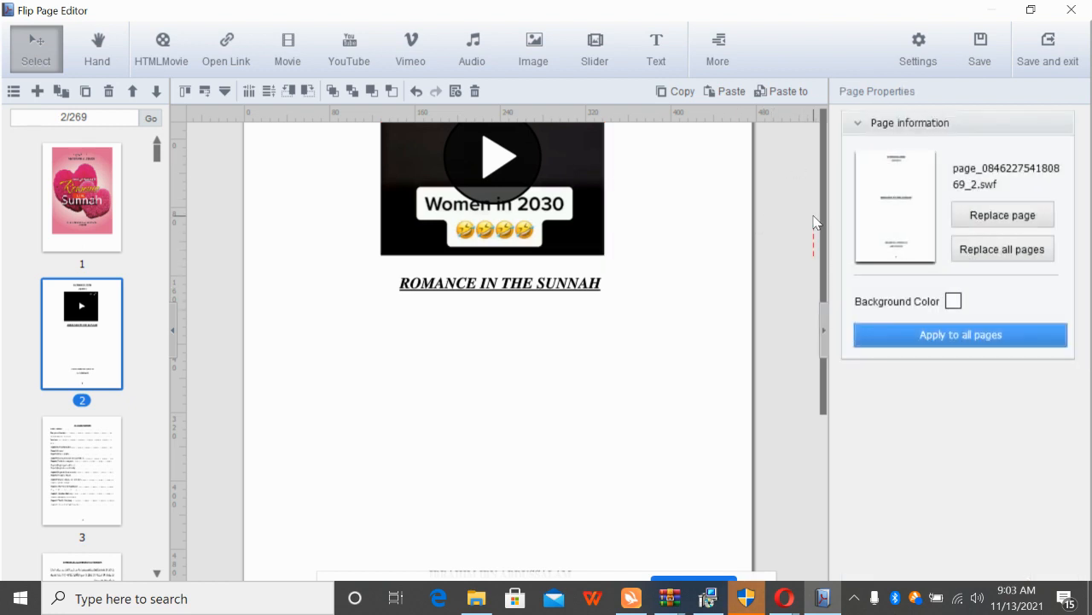
scroll(822, 223, "up", 2)
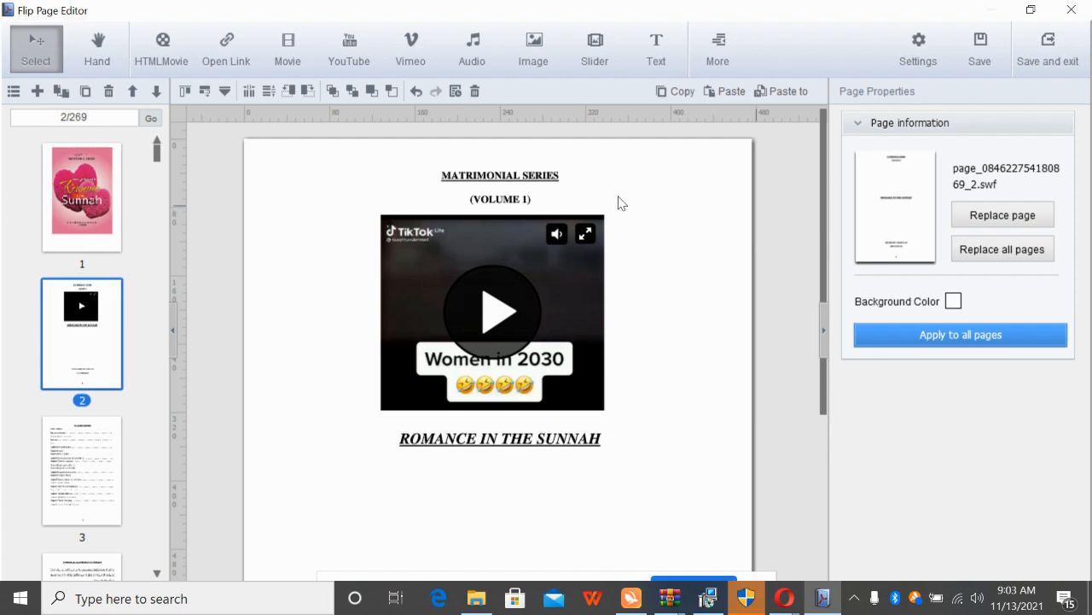
left_click(495, 299)
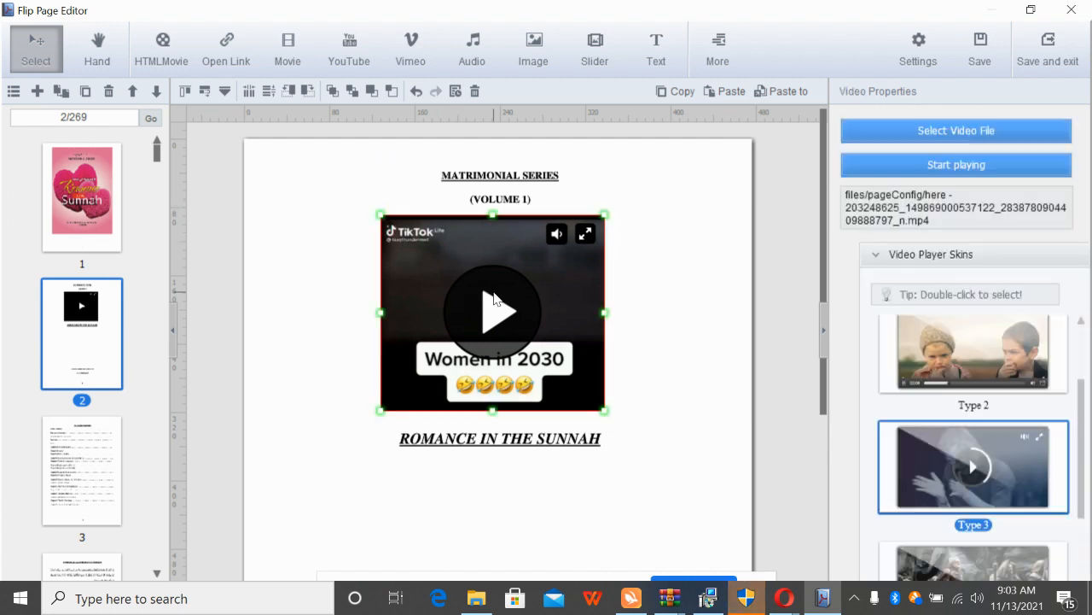
left_click(952, 166)
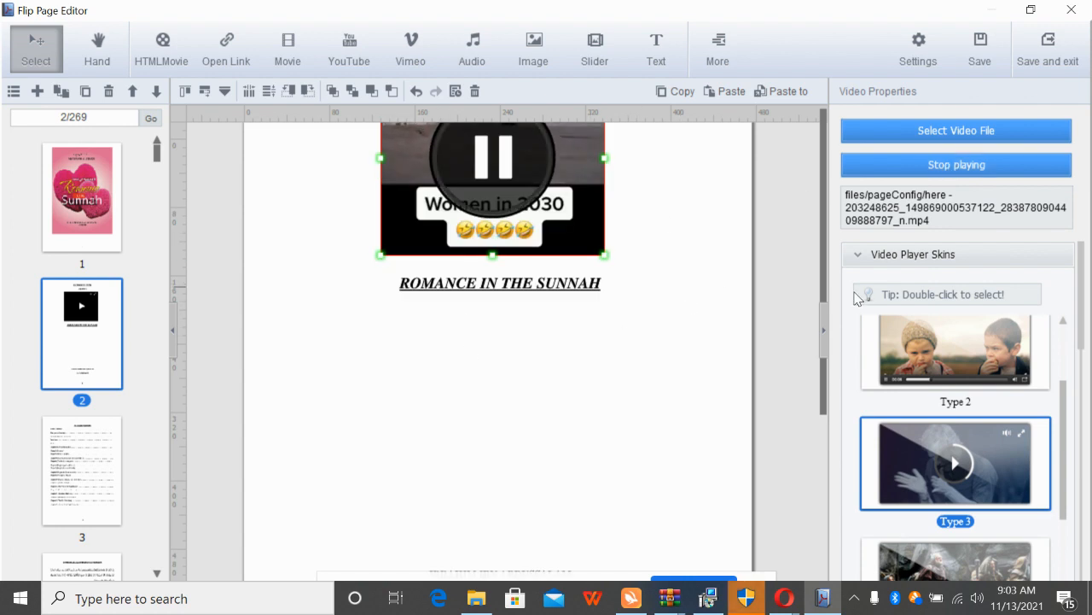
scroll(822, 282, "up", 3)
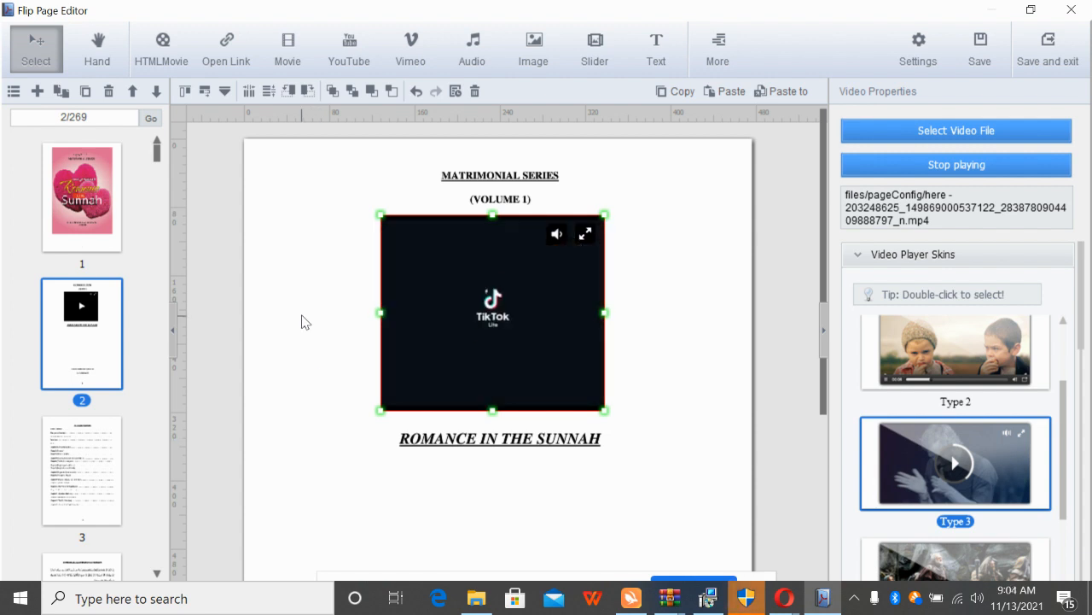
scroll(301, 322, "down", 2)
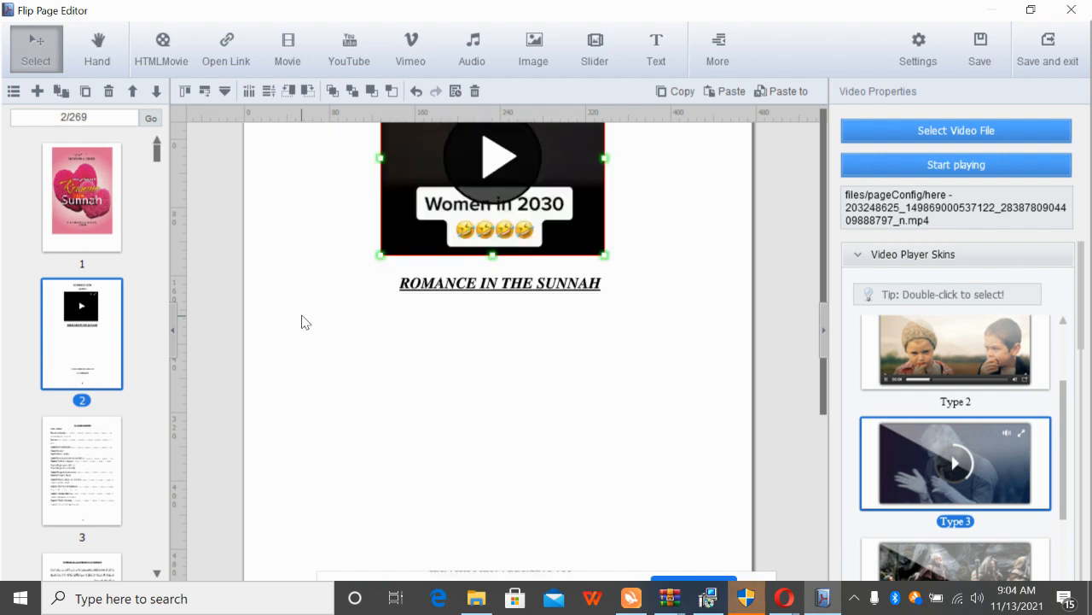
Look through pages 1, 2, 3 and 7–9 using the page thumbnails
left_click(75, 223)
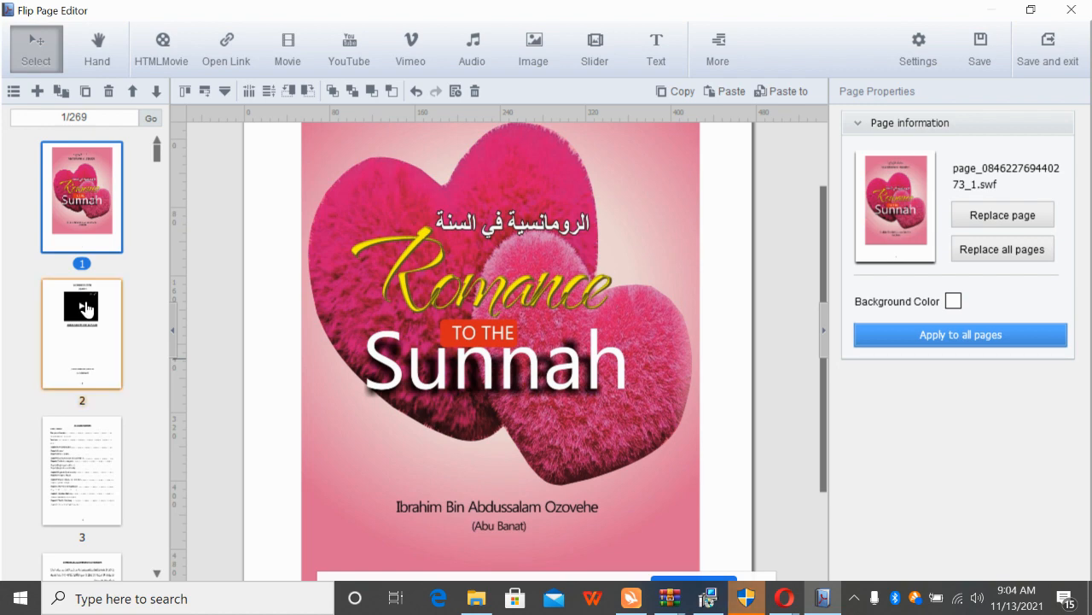
left_click(86, 309)
left_click(114, 447)
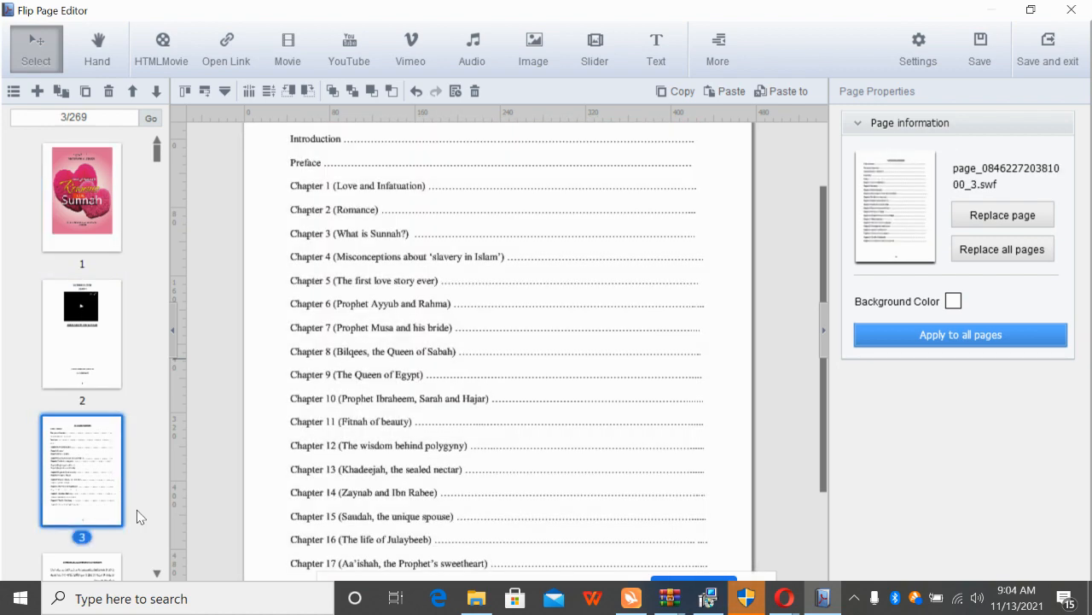
scroll(158, 573, "down", 5)
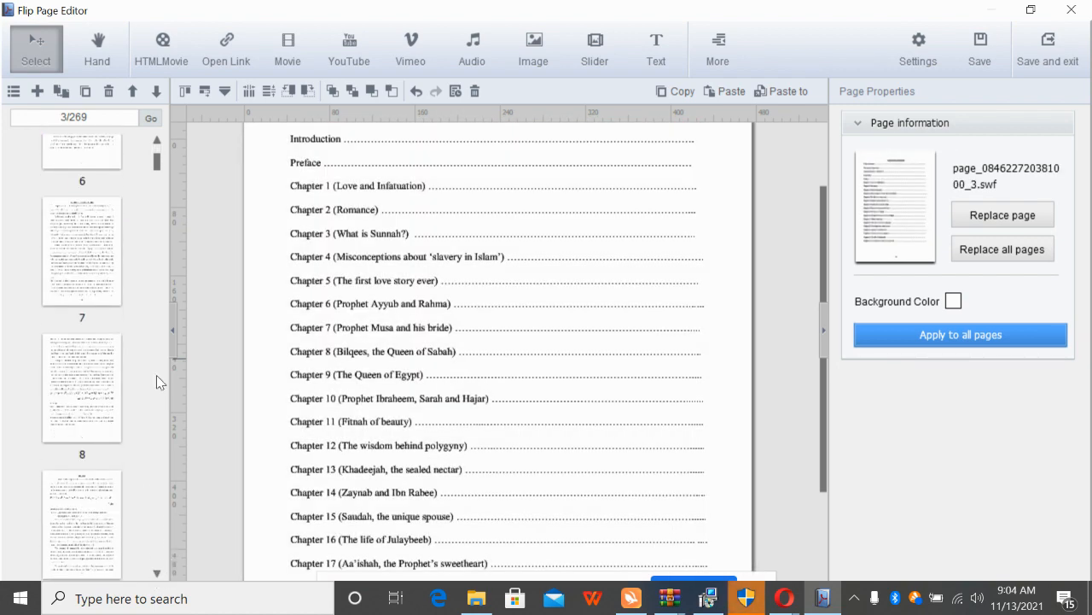
left_click(102, 273)
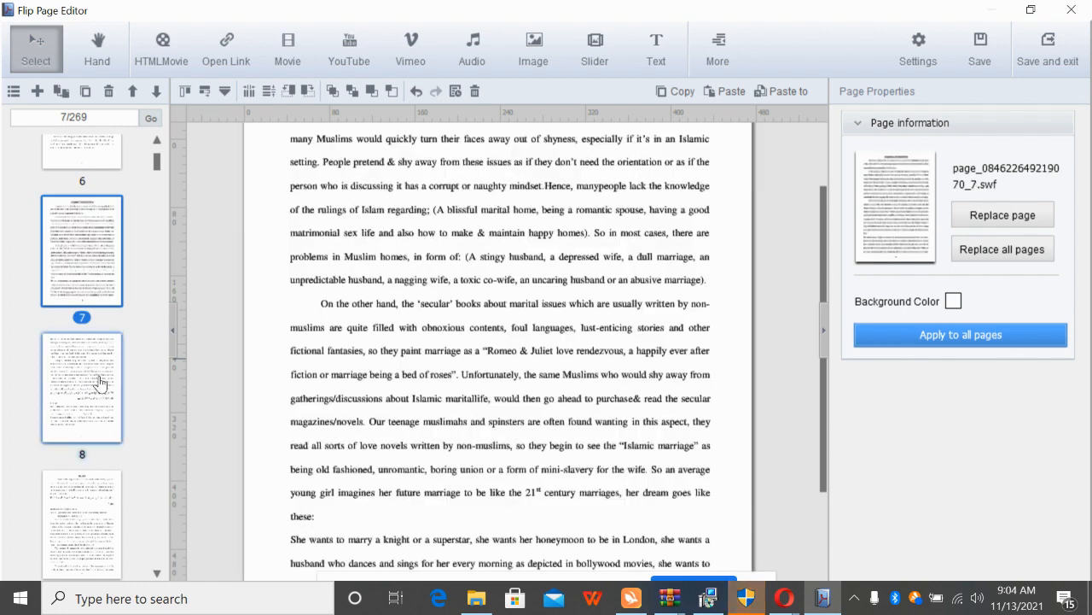
left_click(104, 431)
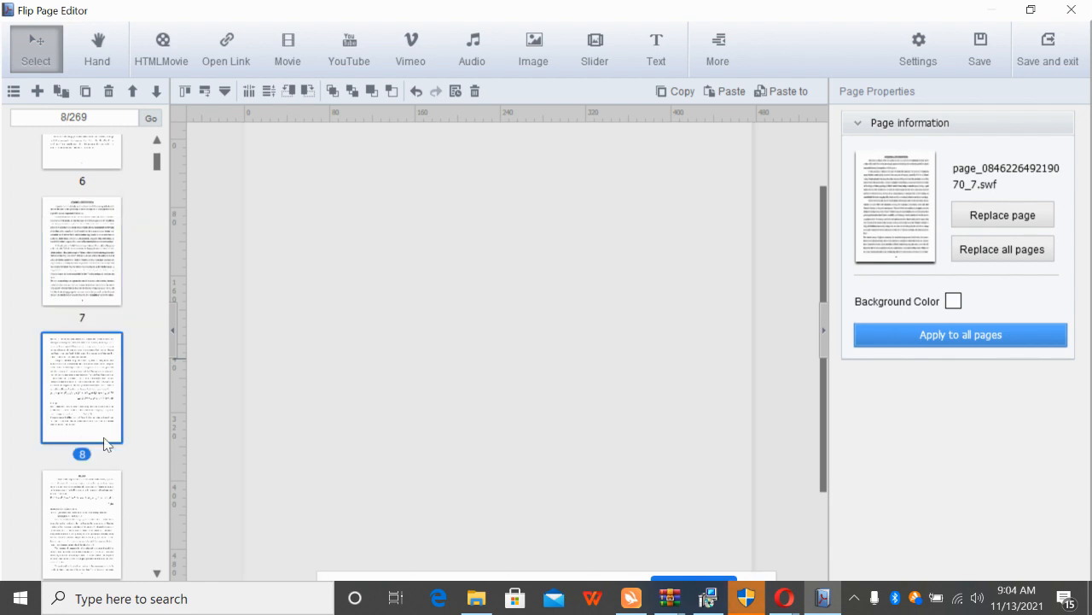
left_click(107, 543)
View pages 10, 12 and 13, then return to page 10 with its video placeholder
scroll(156, 572, "down", 4)
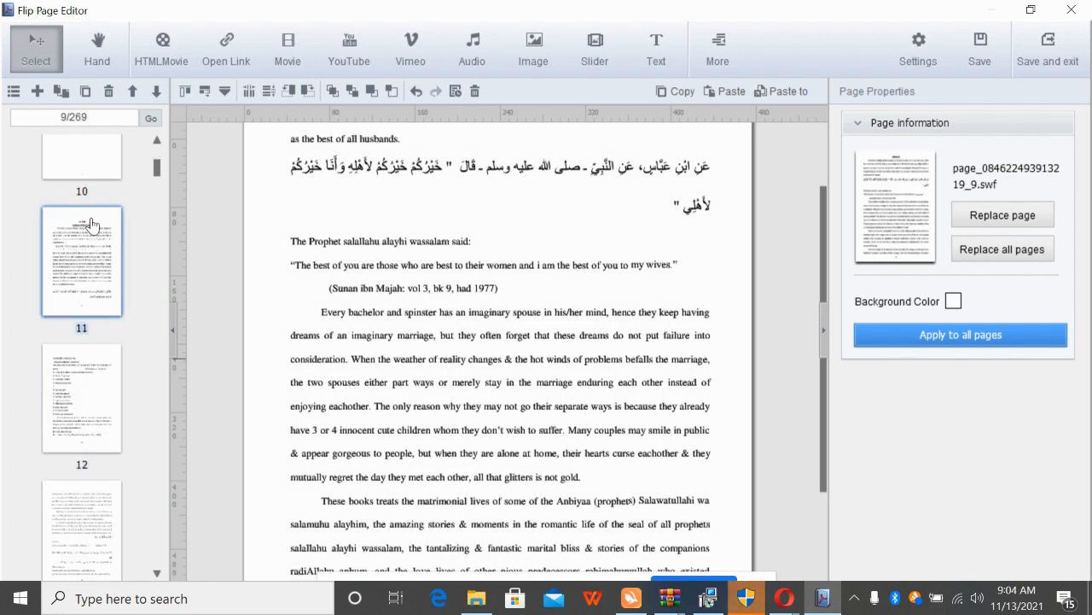
left_click(81, 162)
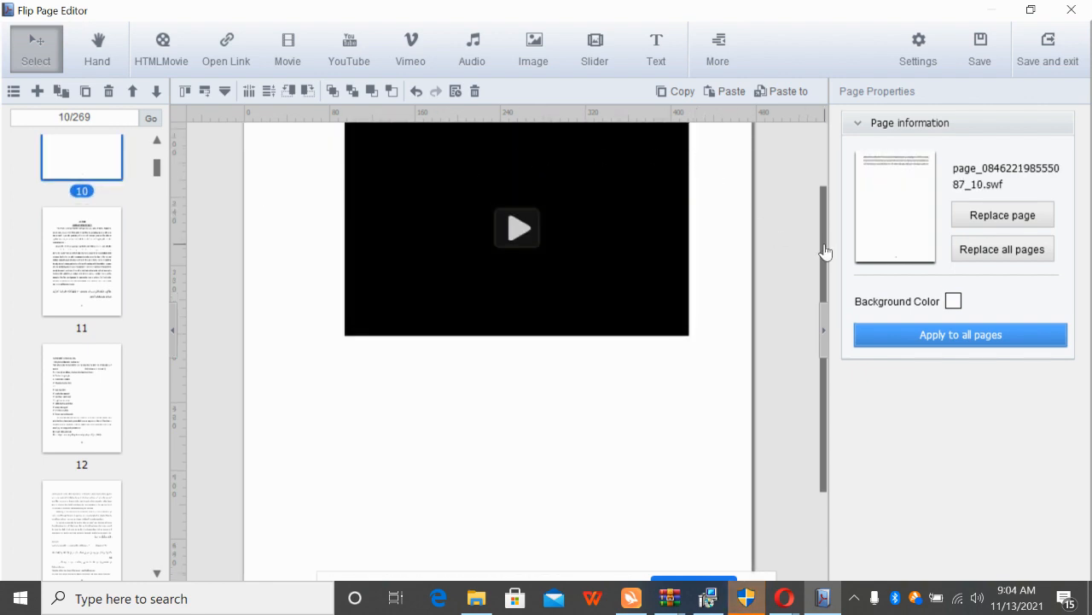
left_click_drag(823, 251, 820, 151)
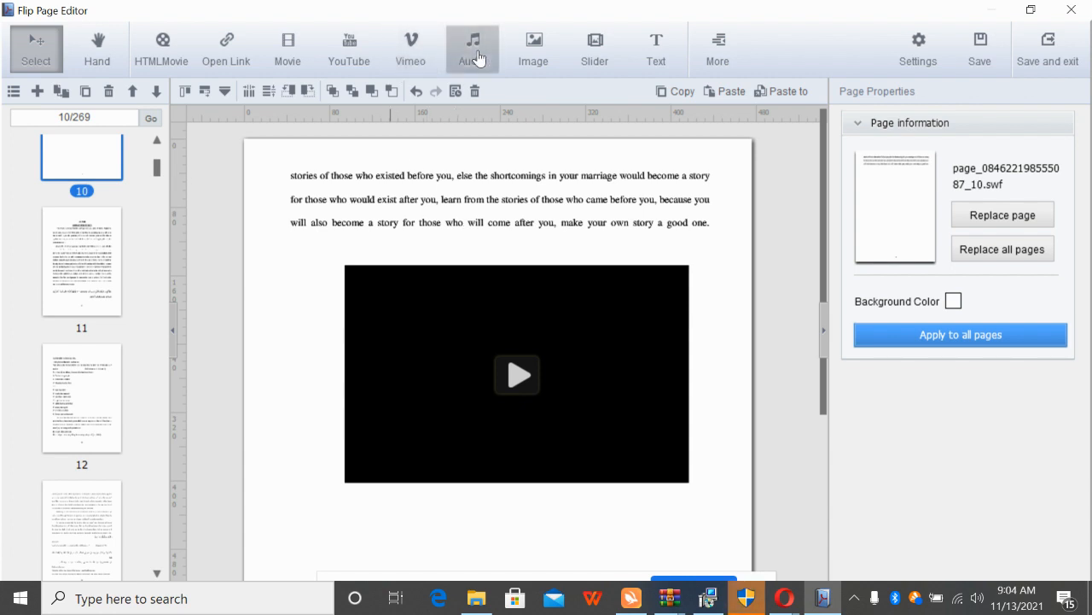
left_click(66, 389)
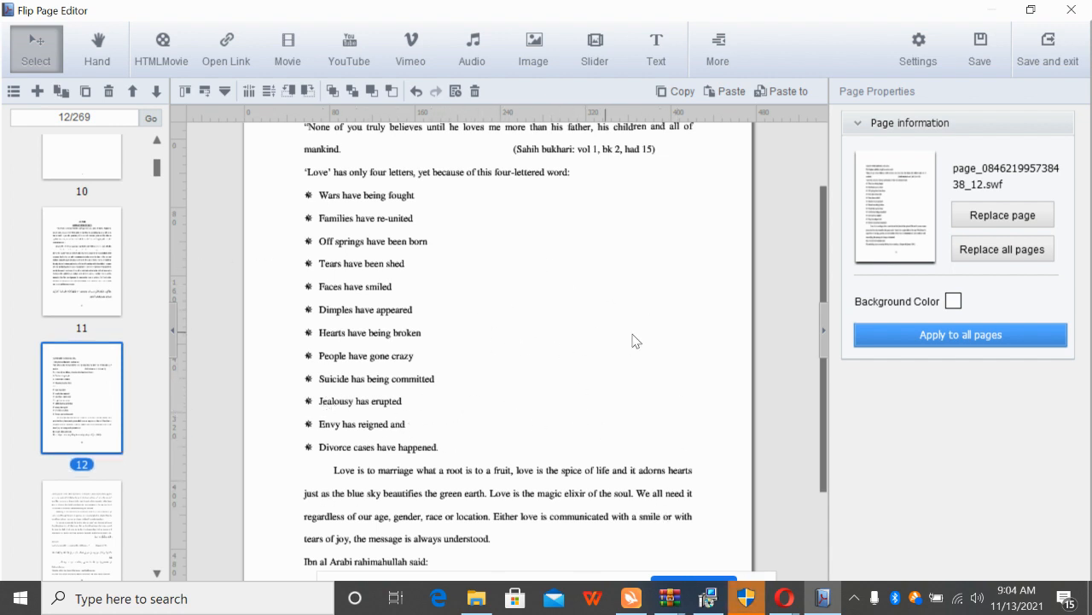
left_click(81, 534)
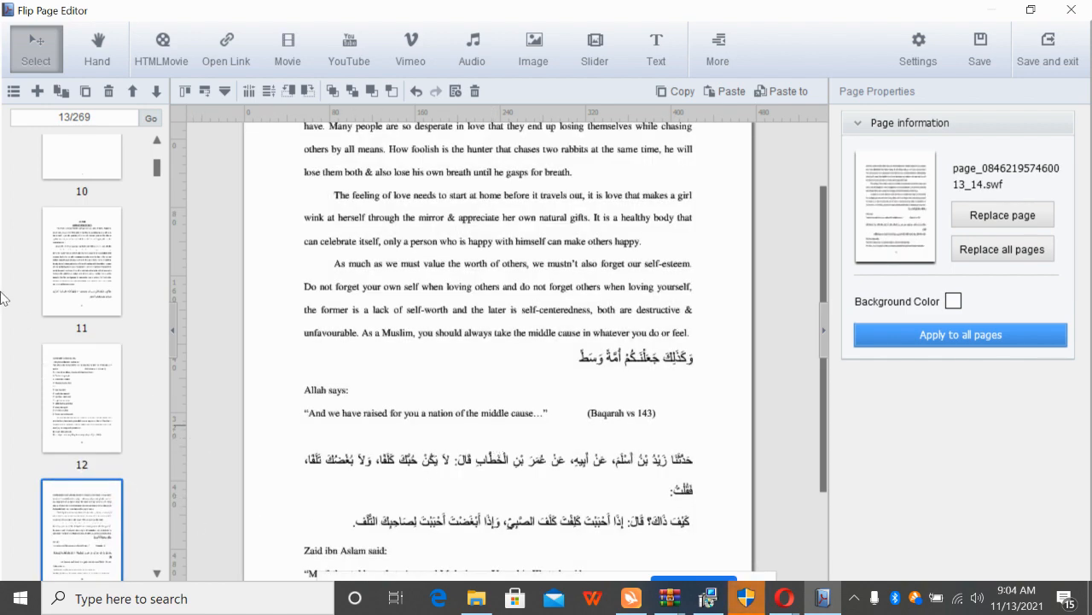
left_click(75, 172)
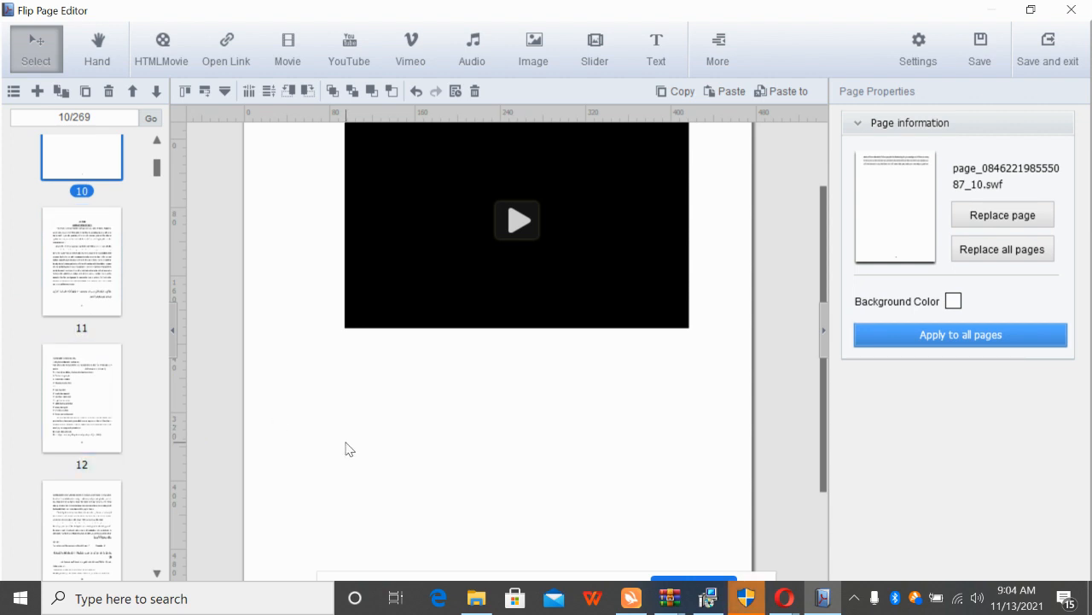
Place a Type 5 audio player below page 10's video, widened to 328 pixels
left_click(469, 53)
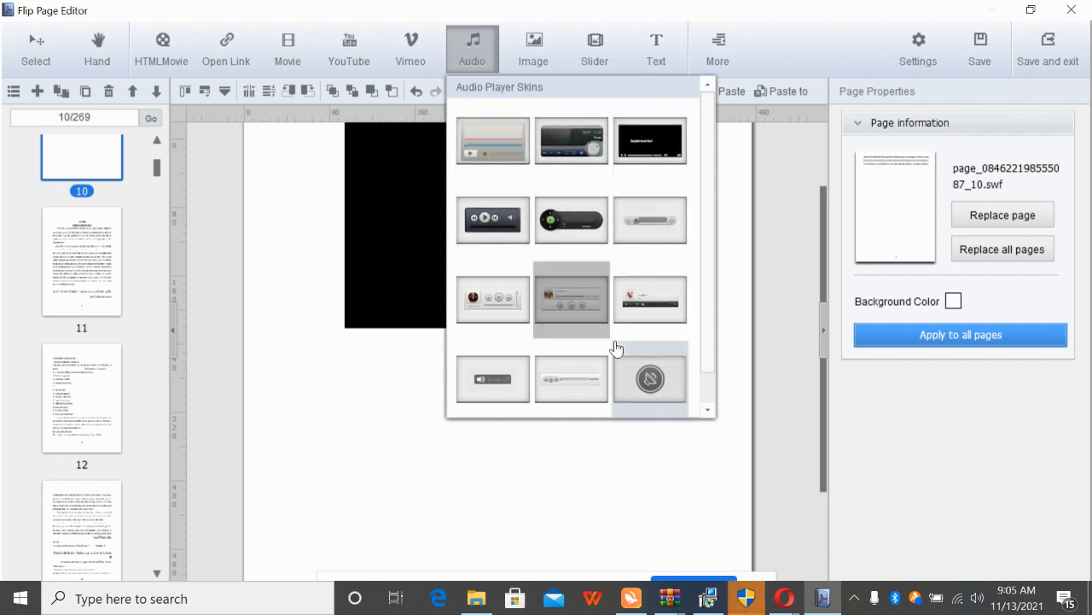
left_click(705, 414)
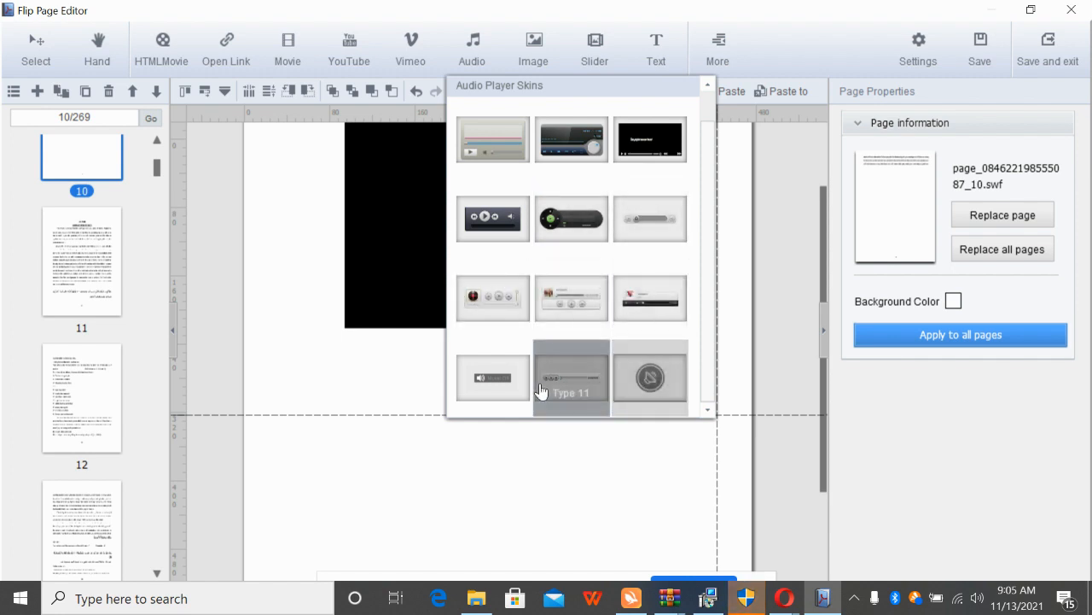
left_click(575, 222)
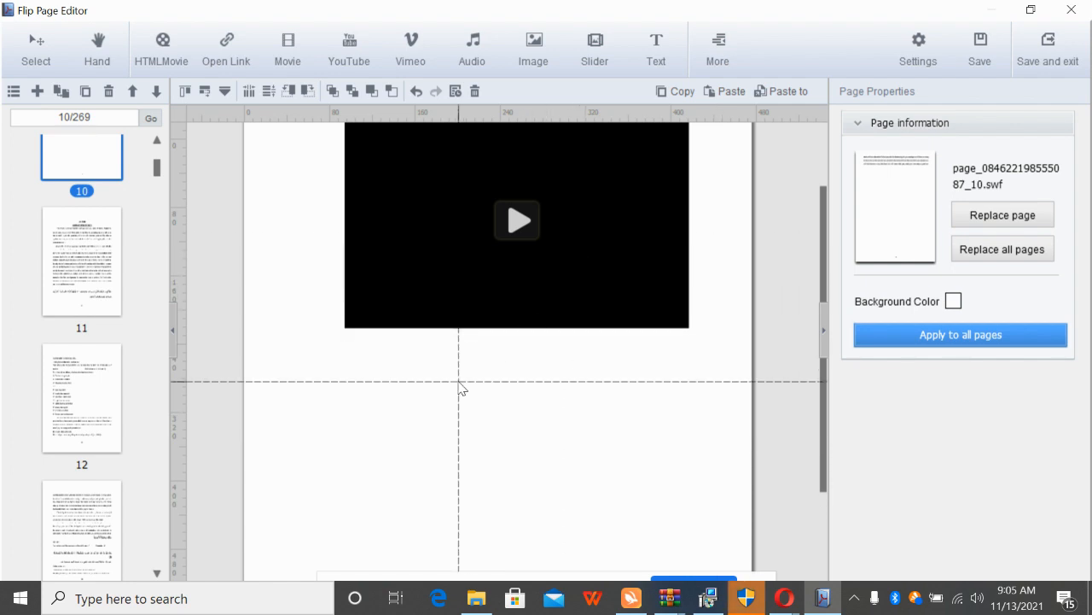
left_click(313, 386)
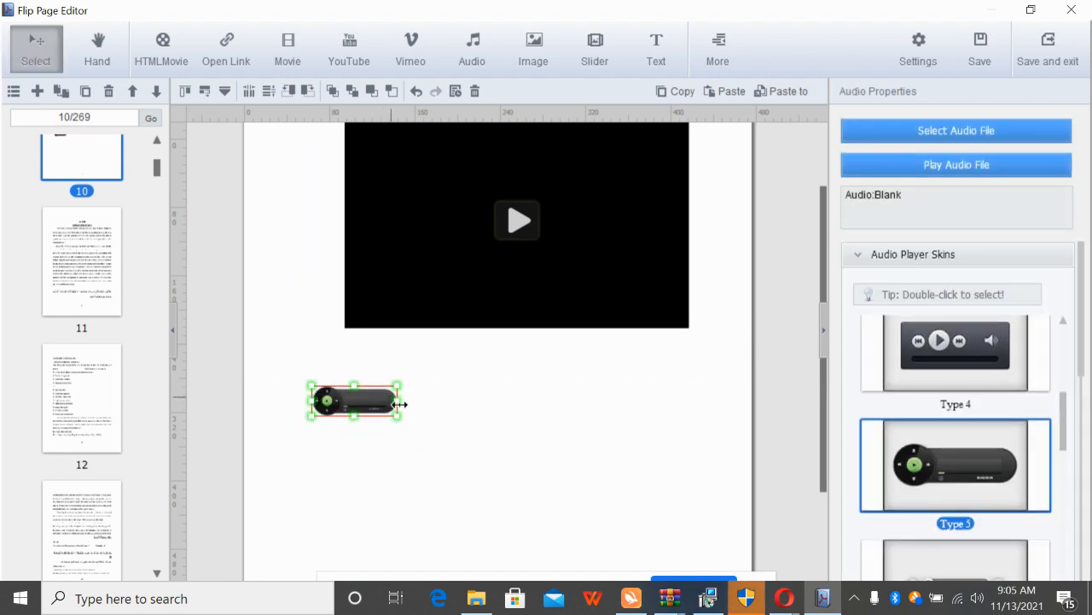
left_click_drag(399, 404, 598, 448)
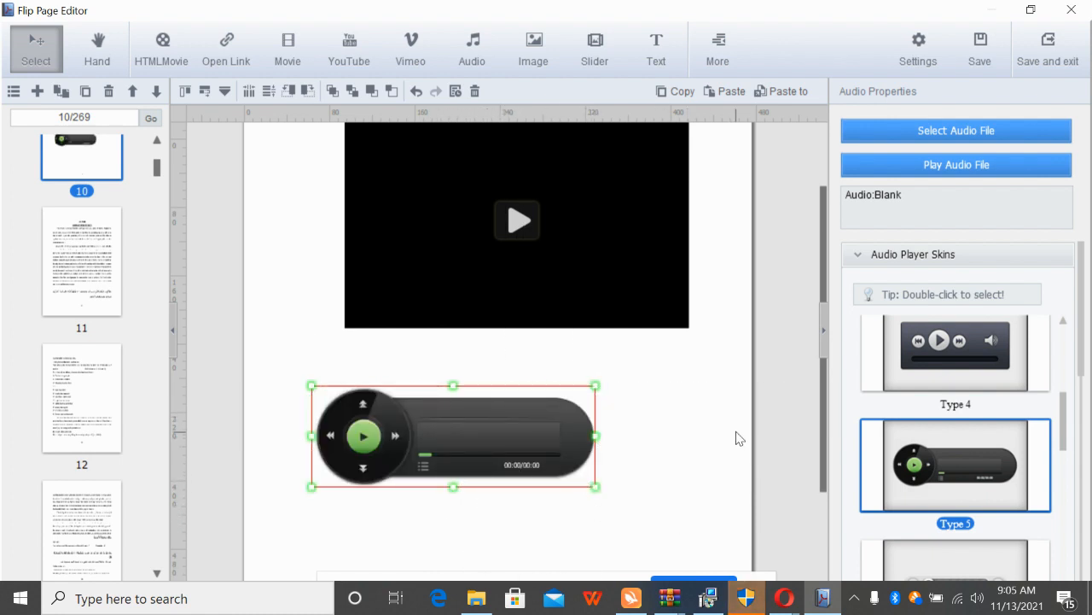
Add My Complaint Is To Allah.mp3 to the audio player's sound list and confirm
left_click(965, 126)
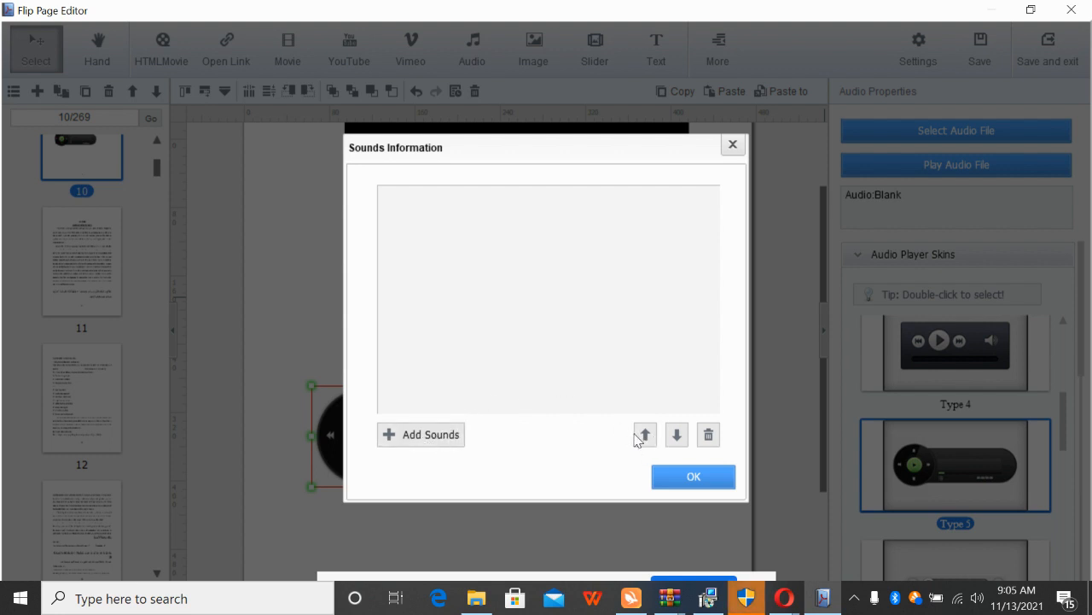
left_click(409, 436)
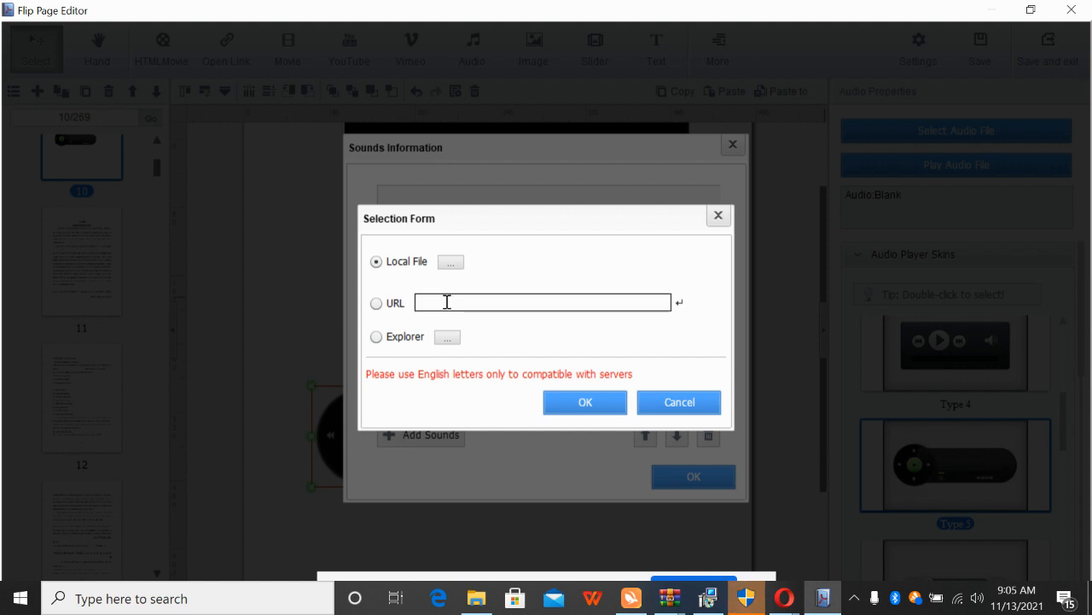
left_click(453, 264)
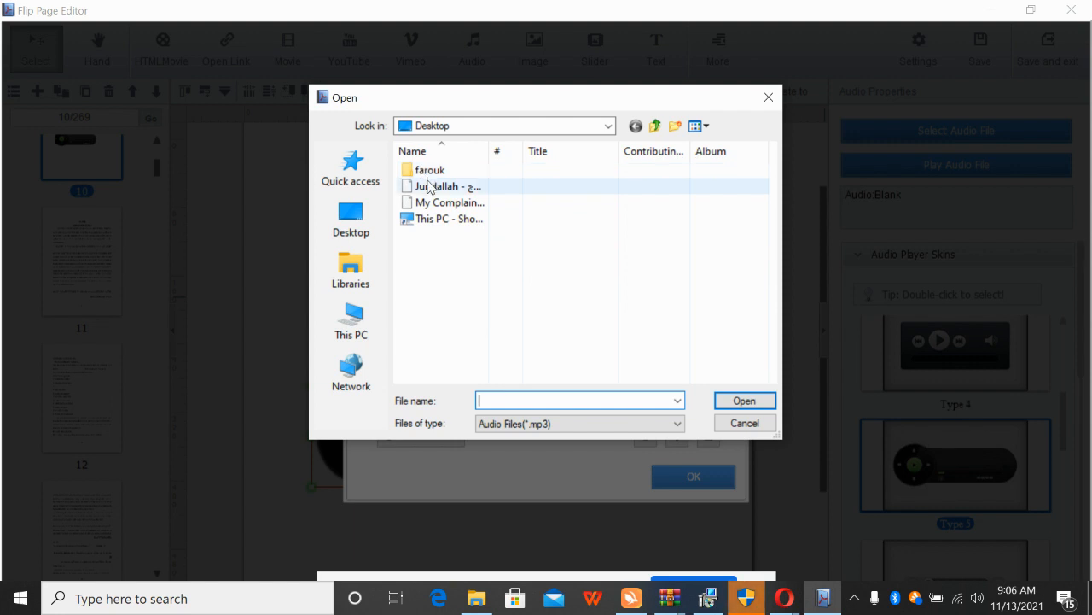
left_click(444, 203)
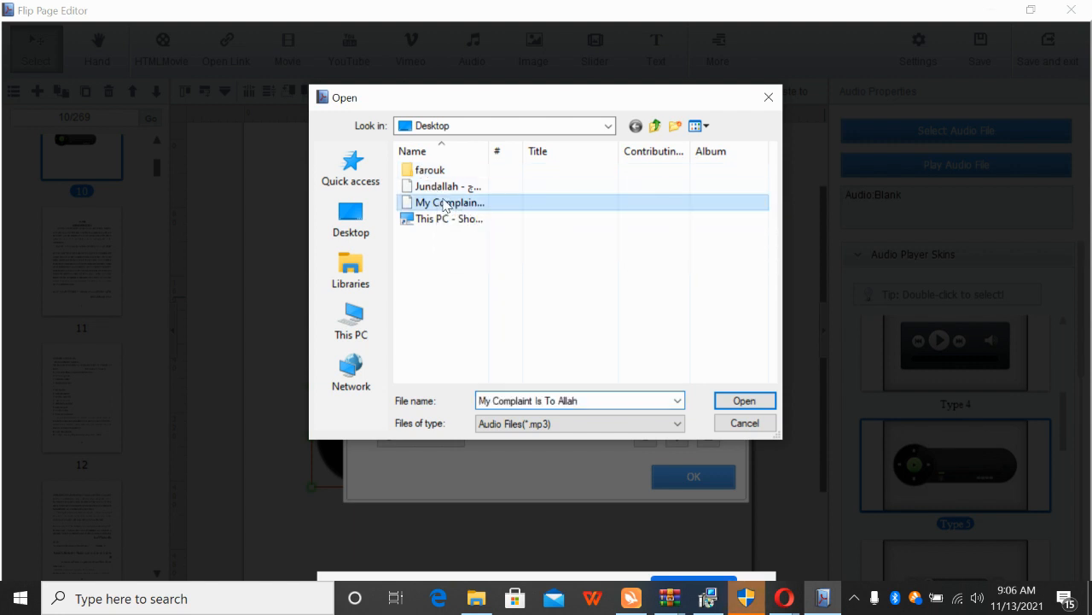
left_click(744, 400)
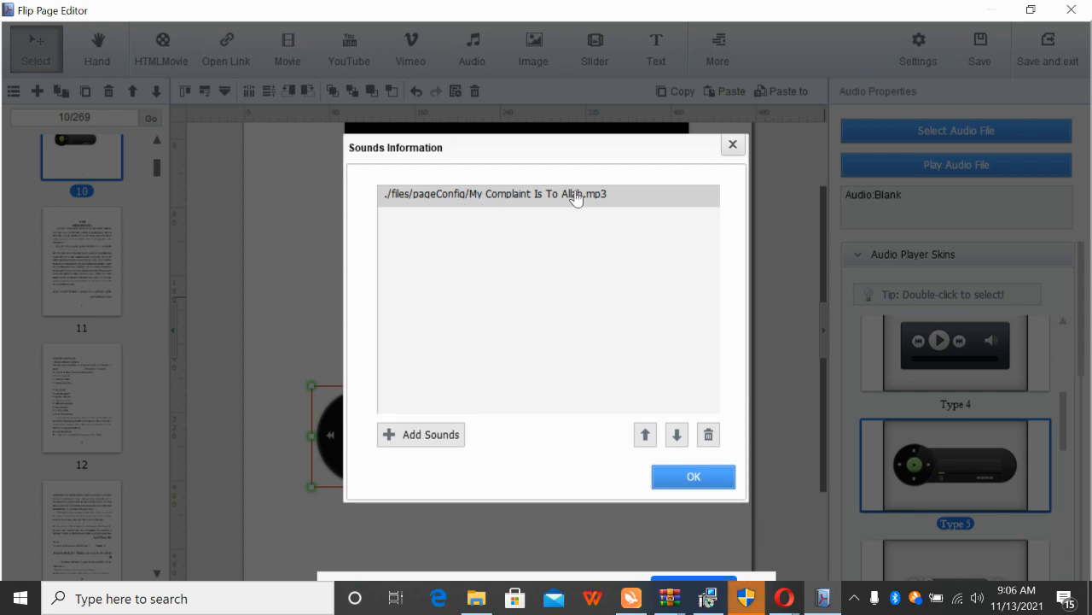
left_click(693, 477)
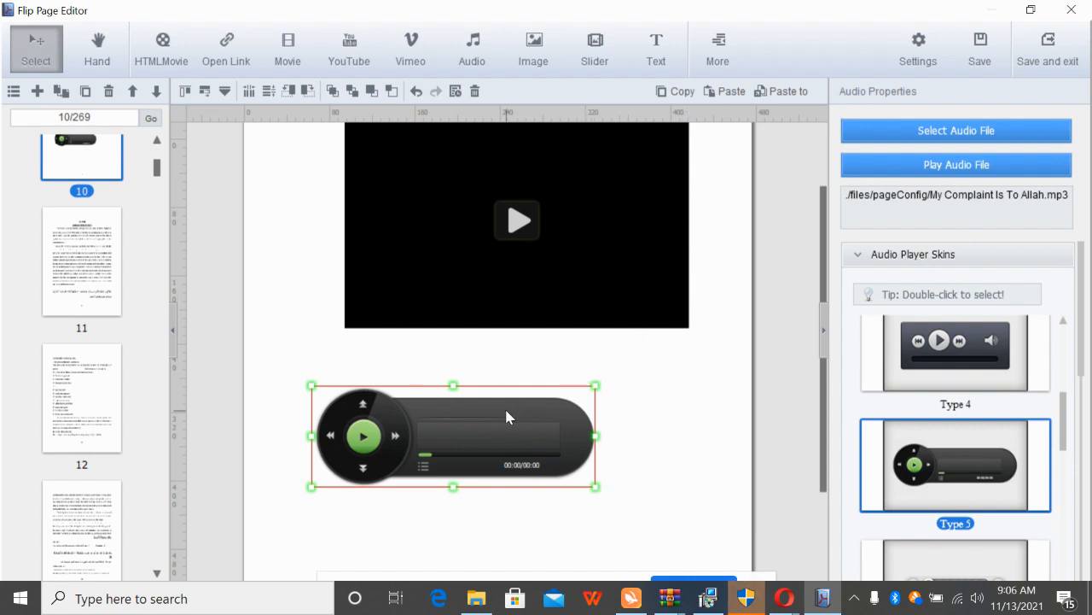
Preview the My Complaint Is To Allah track to 00:36, then stop playback
left_click(959, 169)
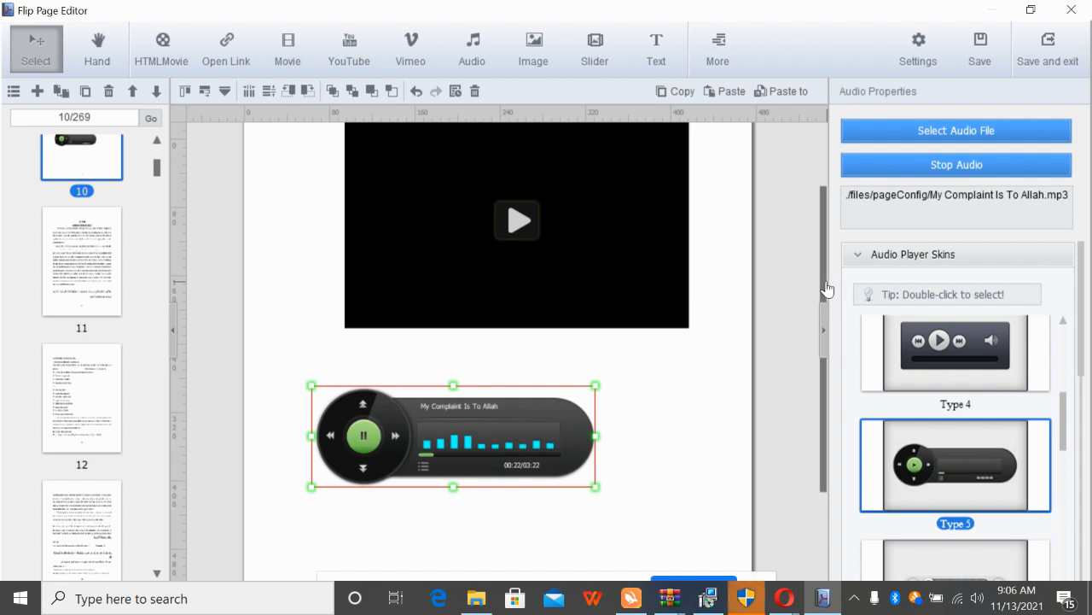
left_click_drag(826, 290, 817, 150)
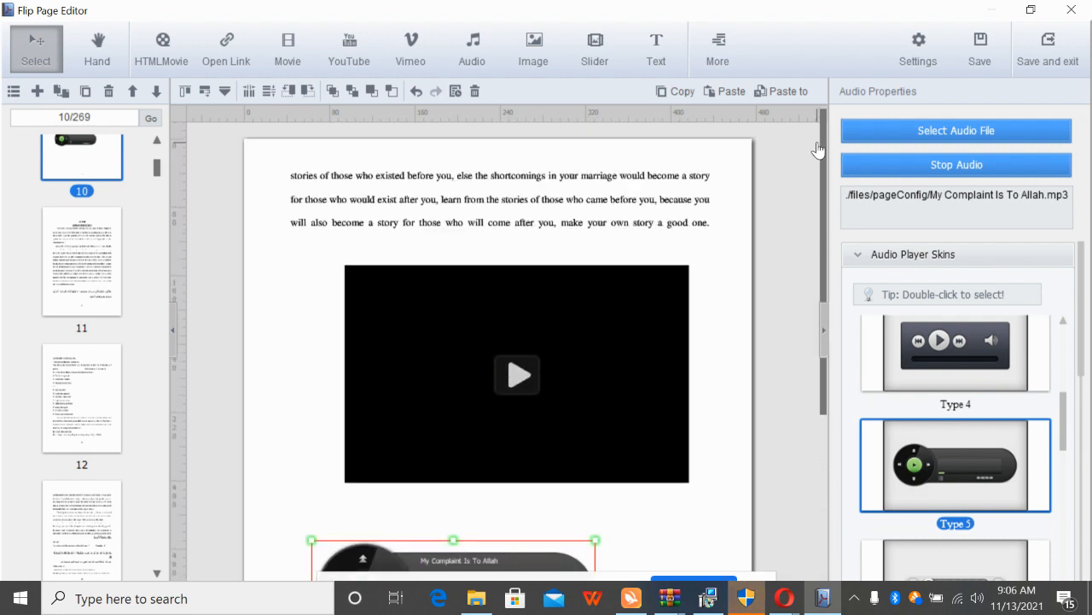
left_click_drag(826, 197, 834, 169)
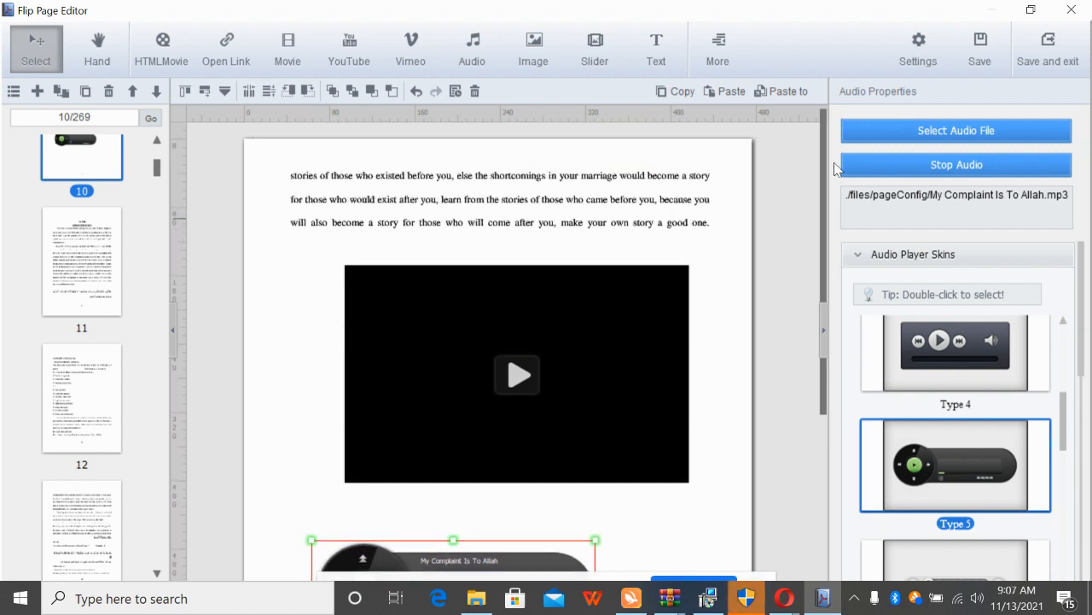
left_click(943, 171)
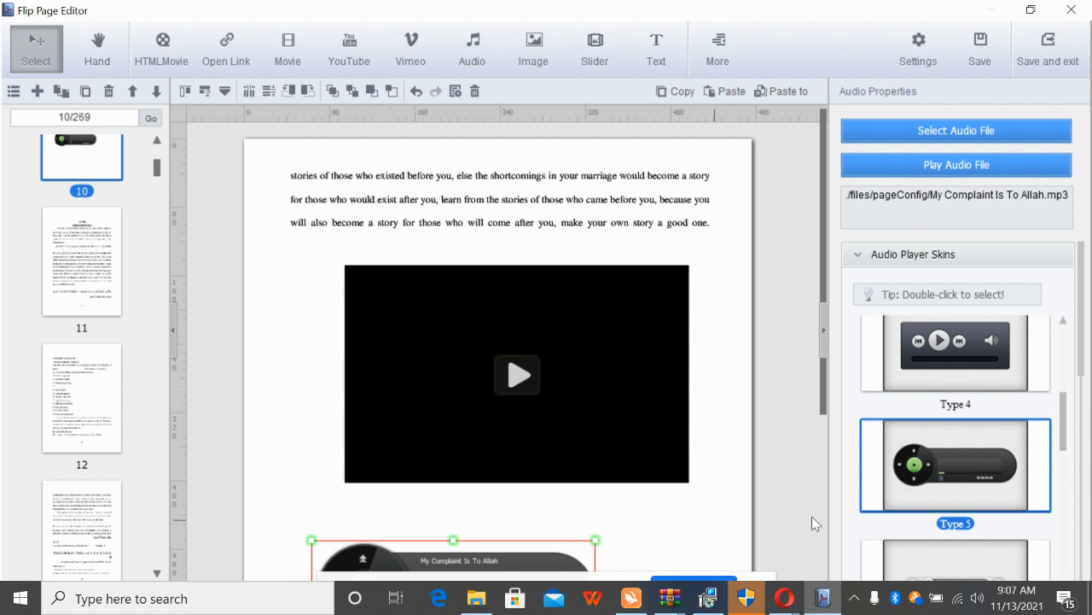
left_click_drag(819, 273, 833, 357)
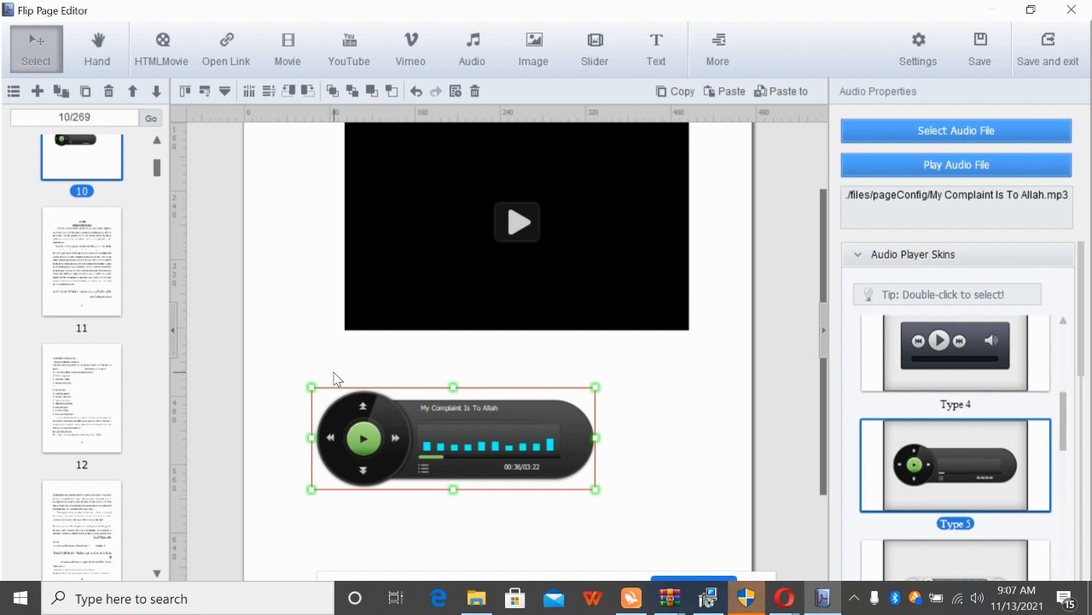
Recheck page 10's video and audio players without changes, then go to the top of page 12
left_click(66, 254)
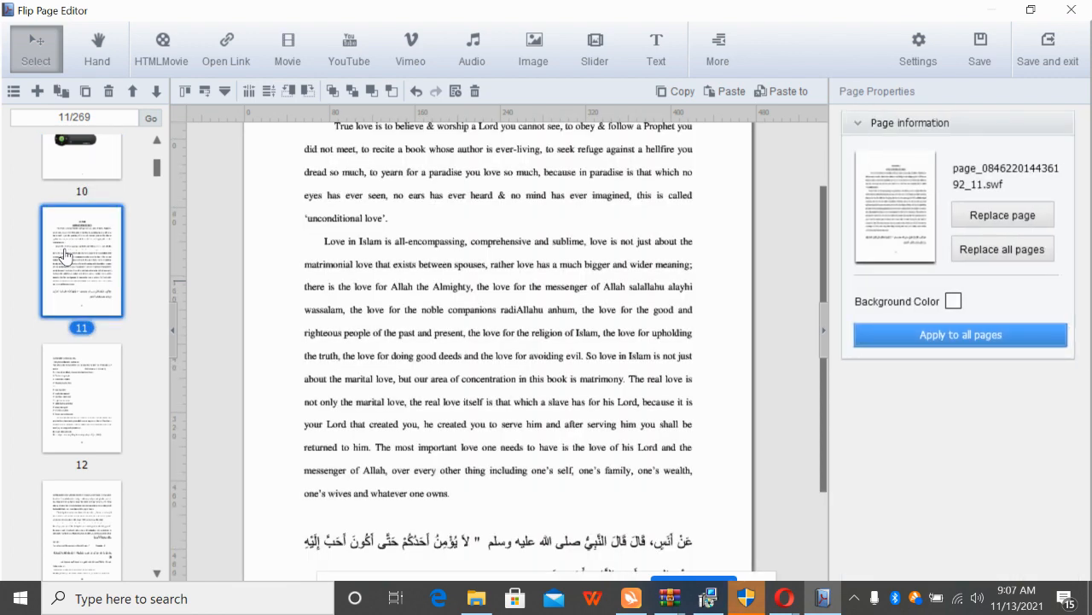
left_click(85, 166)
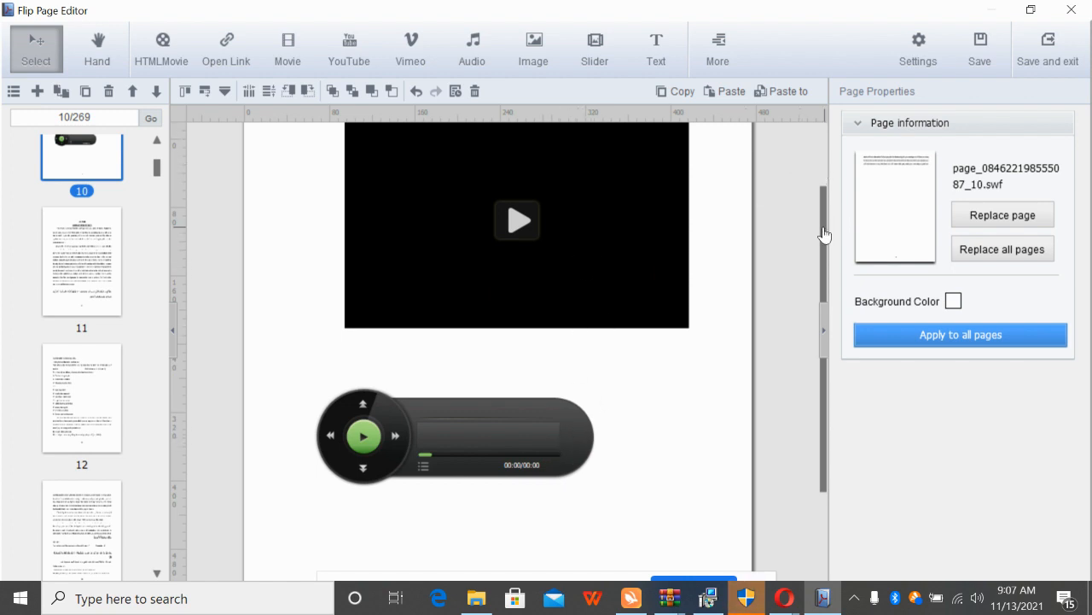
left_click_drag(824, 235, 826, 179)
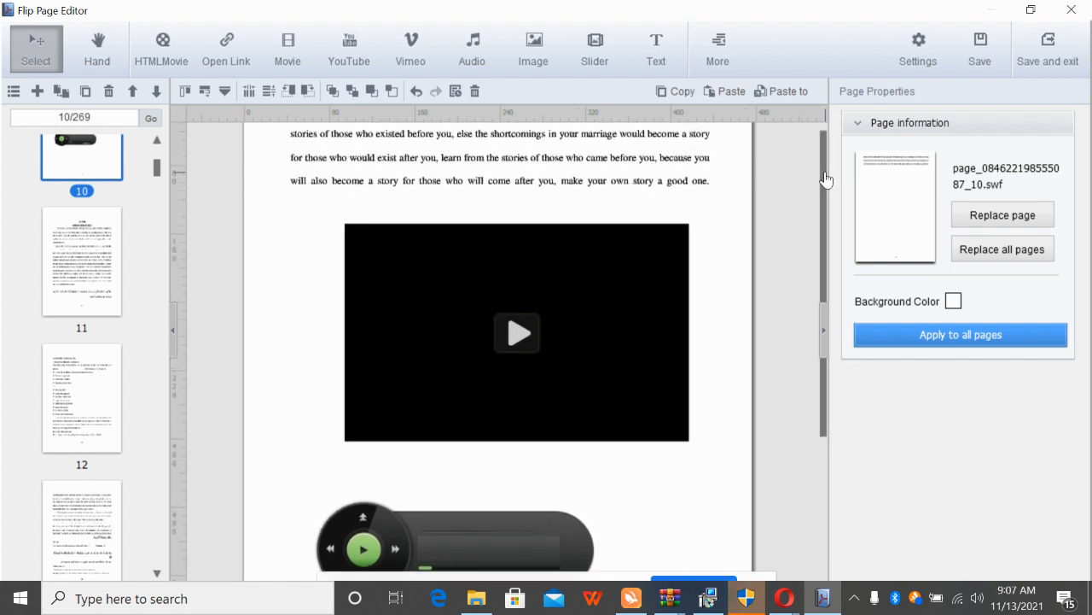
left_click(452, 352)
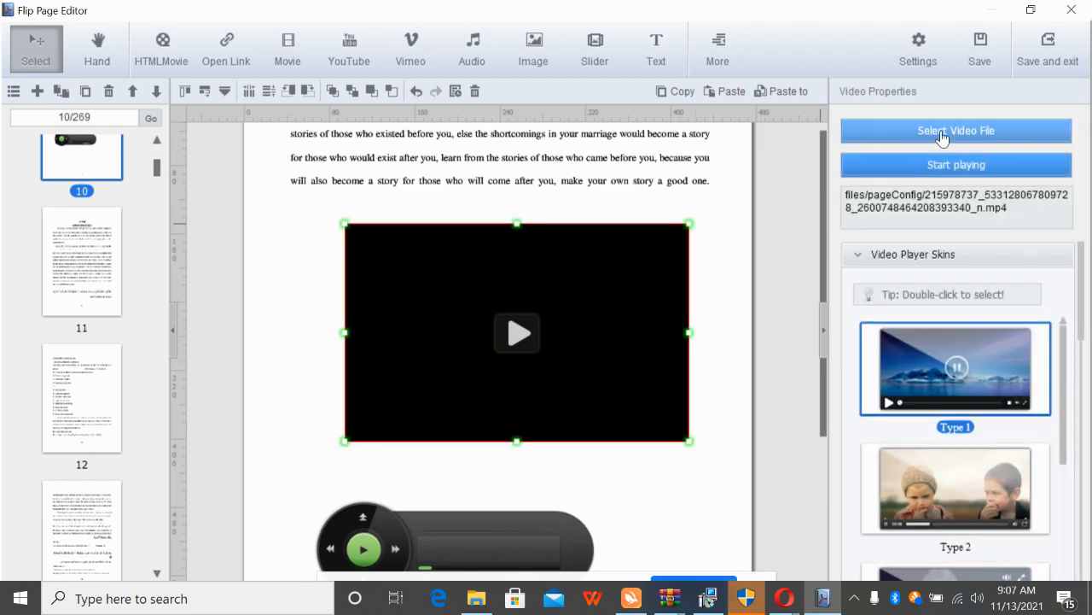
left_click(943, 134)
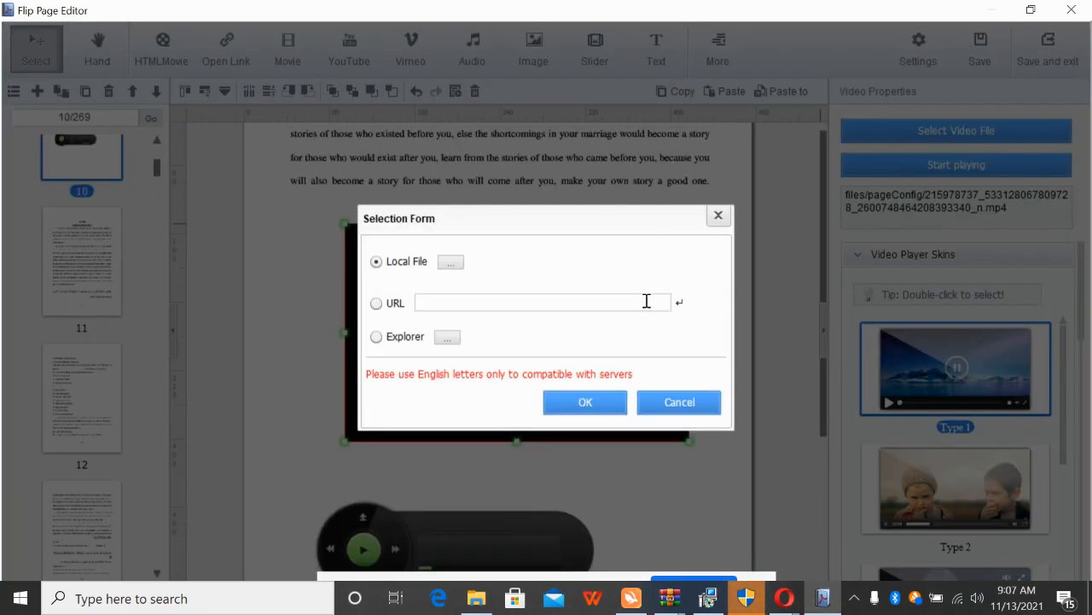
left_click(676, 403)
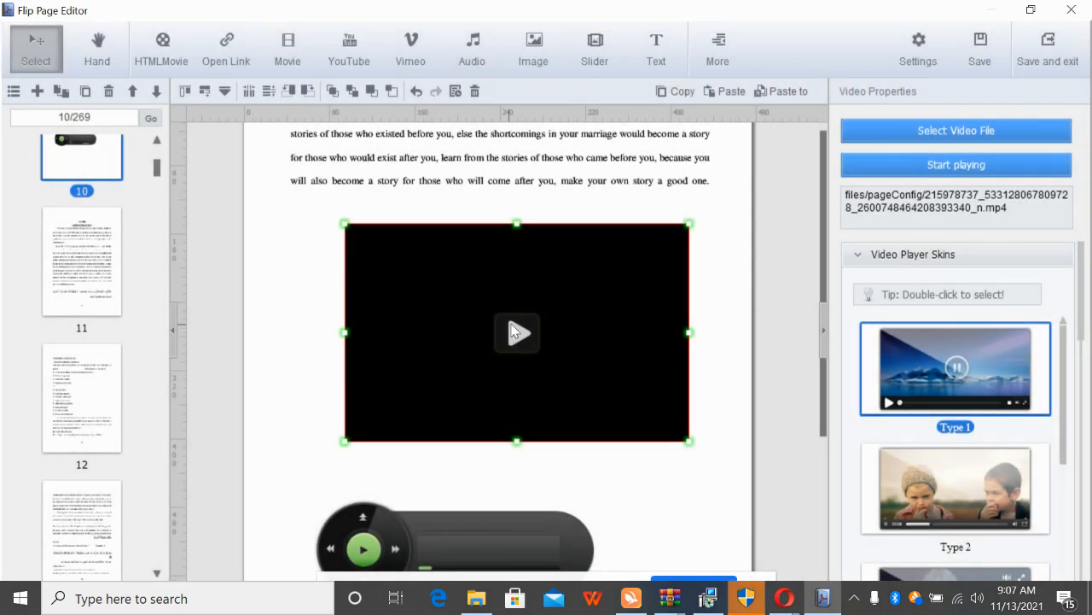
left_click(457, 514)
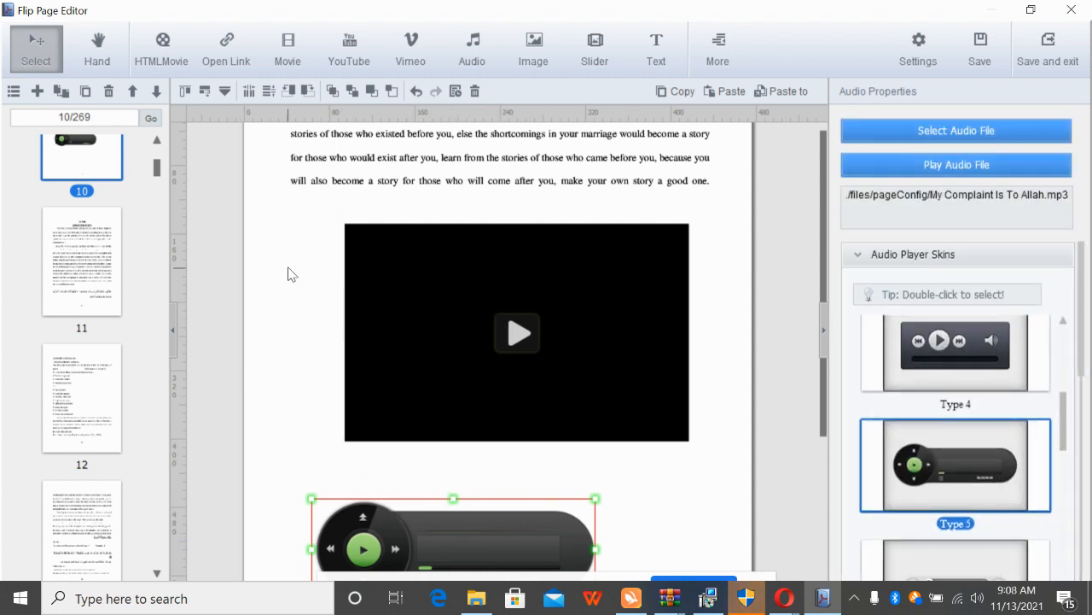
left_click(91, 392)
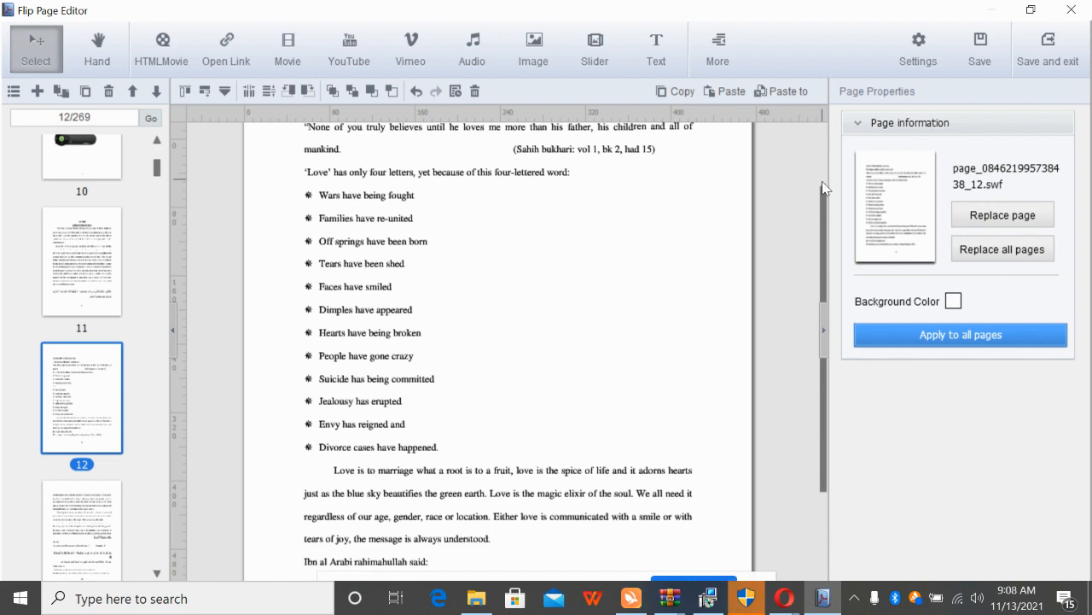
scroll(822, 192, "up", 3)
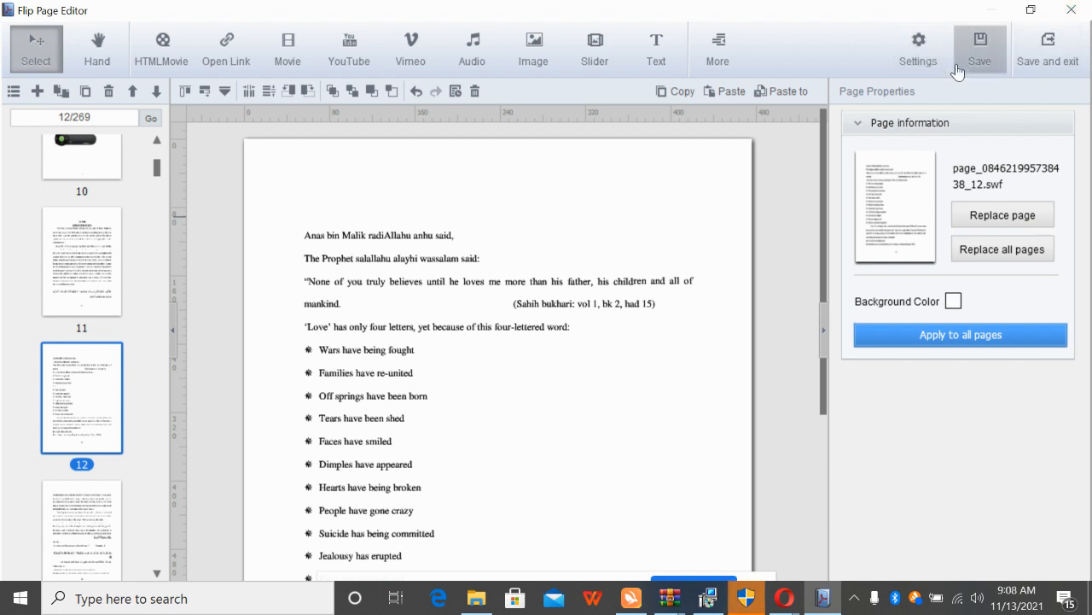
Close the page editor without saving the project
left_click(1071, 10)
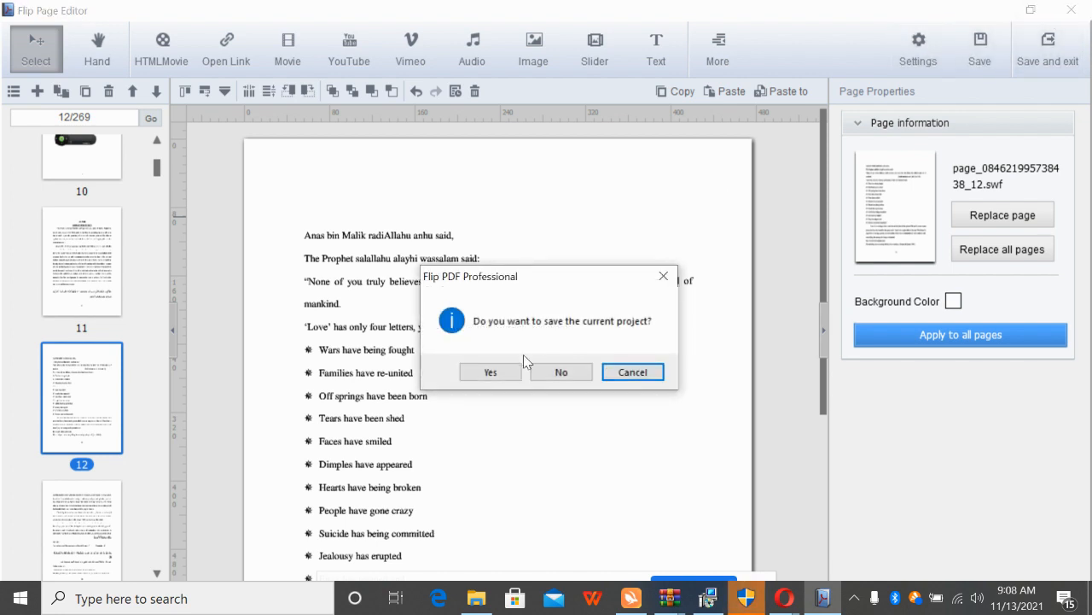
left_click(556, 373)
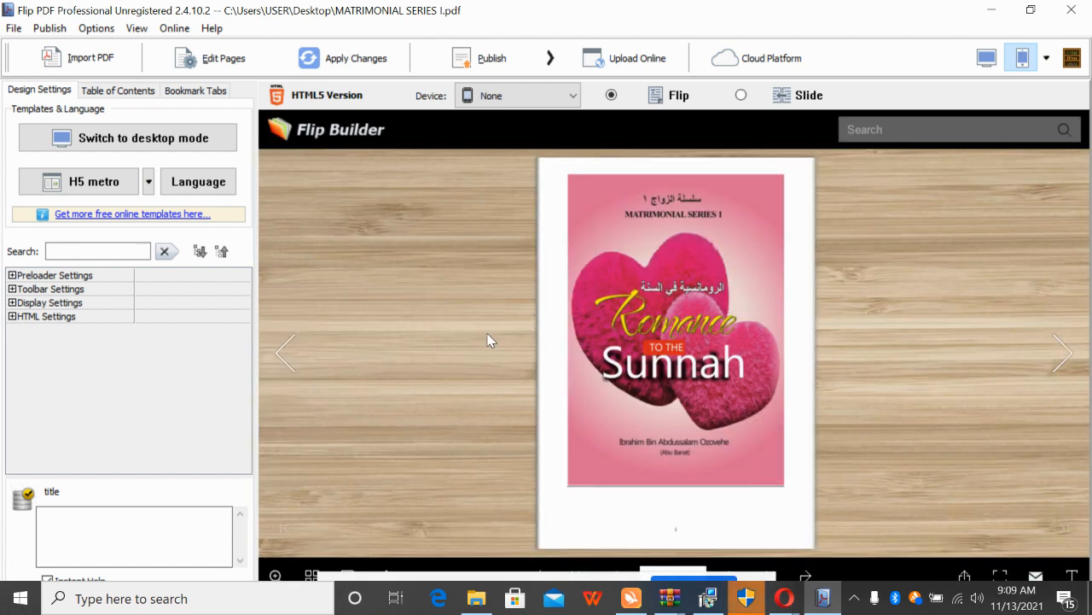
Flip the preview forward to the Chapter 1 spread and bring up the Publish options
left_click(1061, 371)
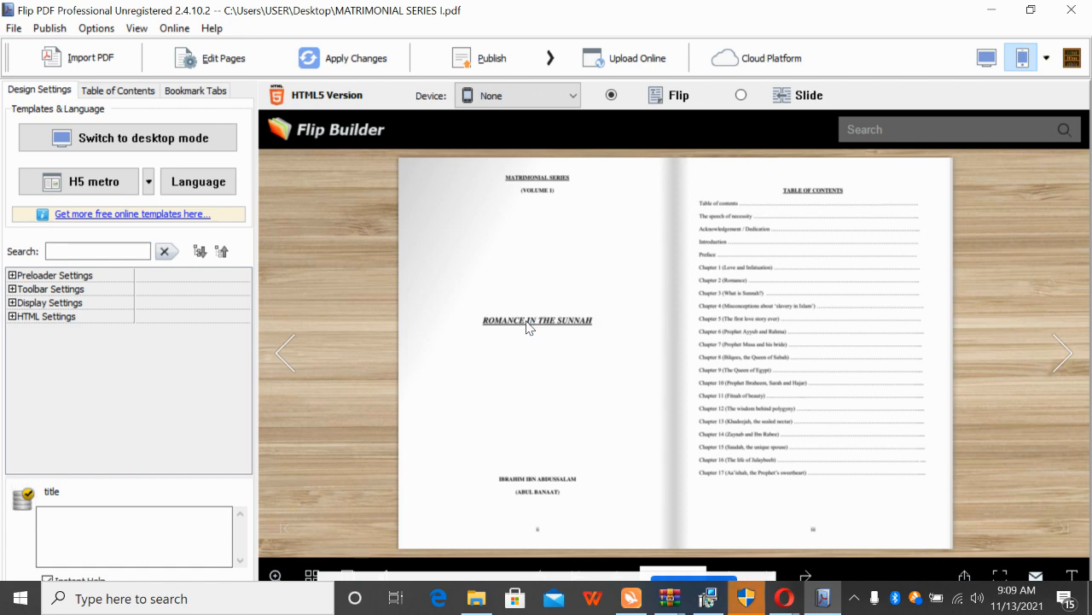
left_click(1062, 354)
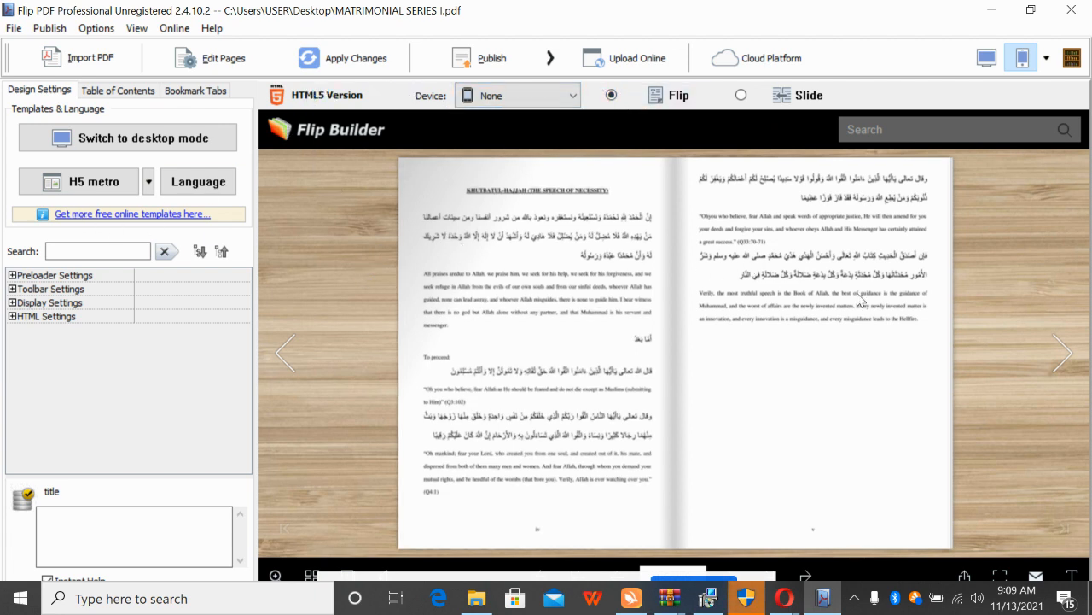
left_click(1067, 353)
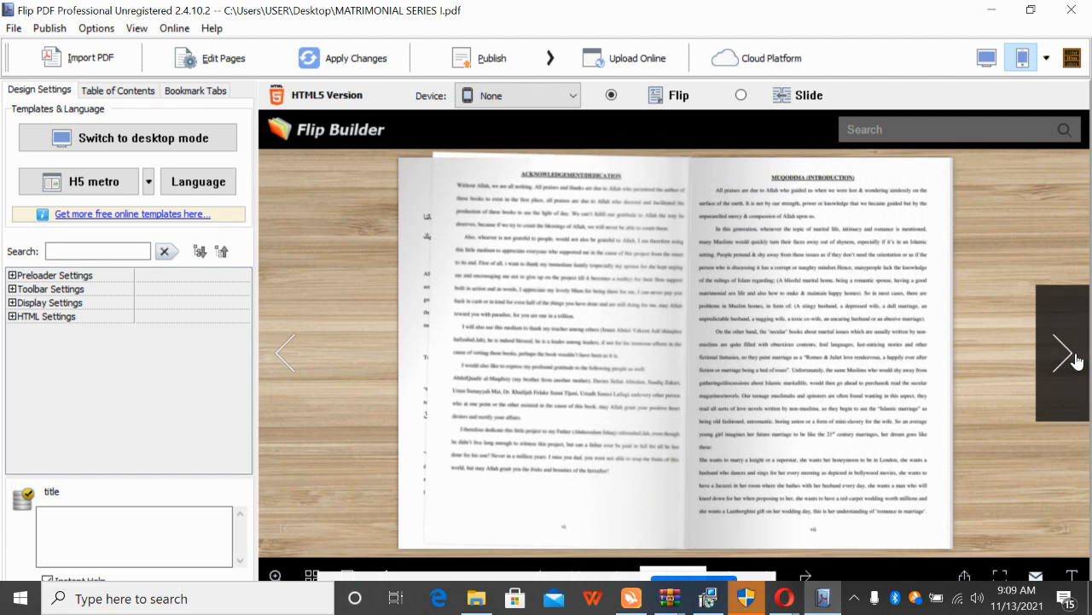
left_click(1066, 353)
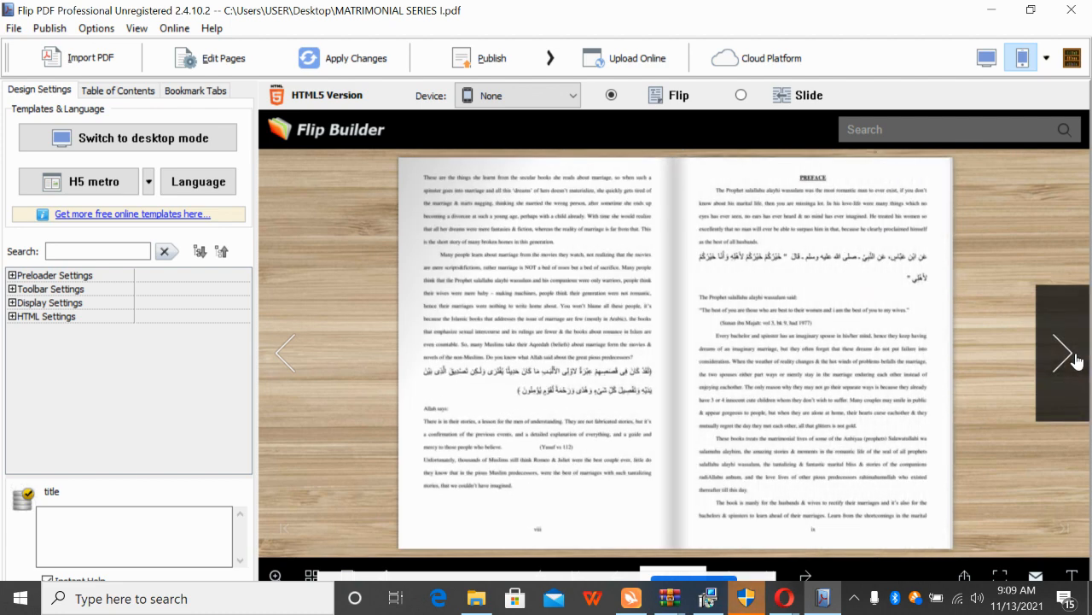
left_click(1078, 361)
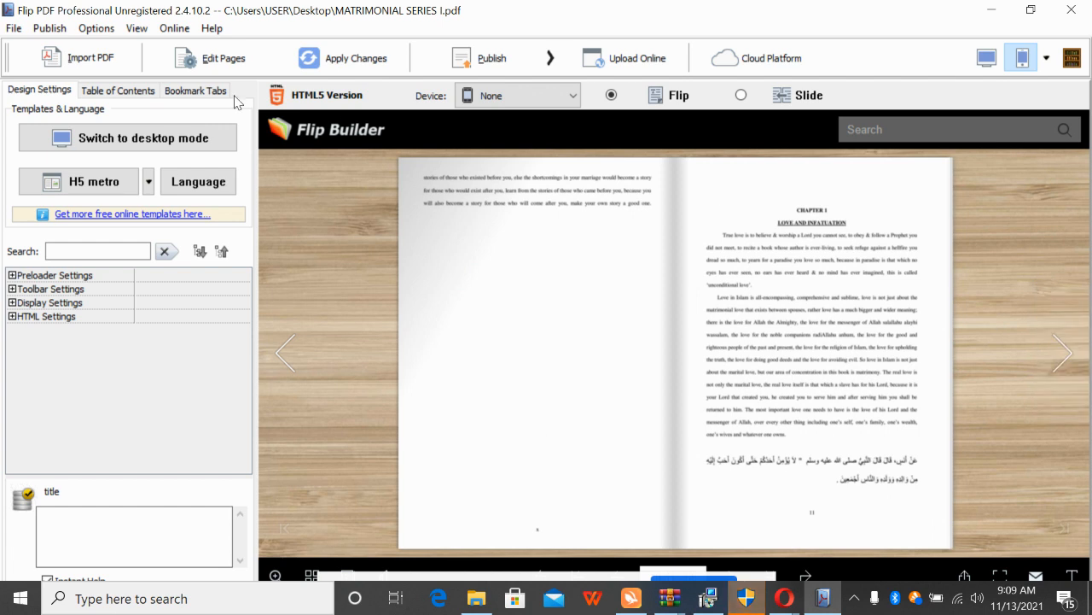
left_click(138, 30)
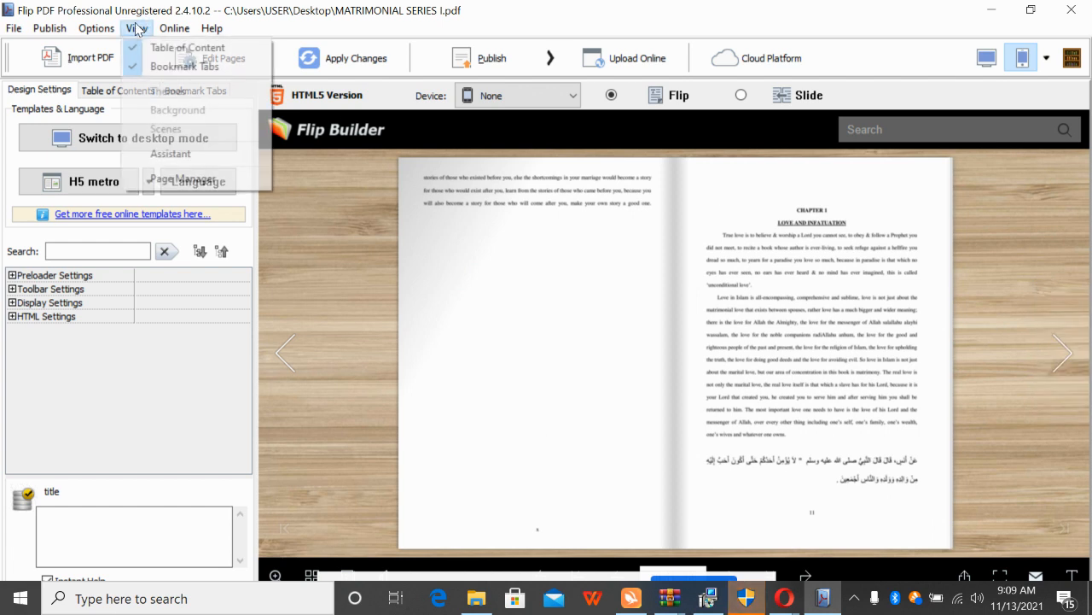
left_click(502, 278)
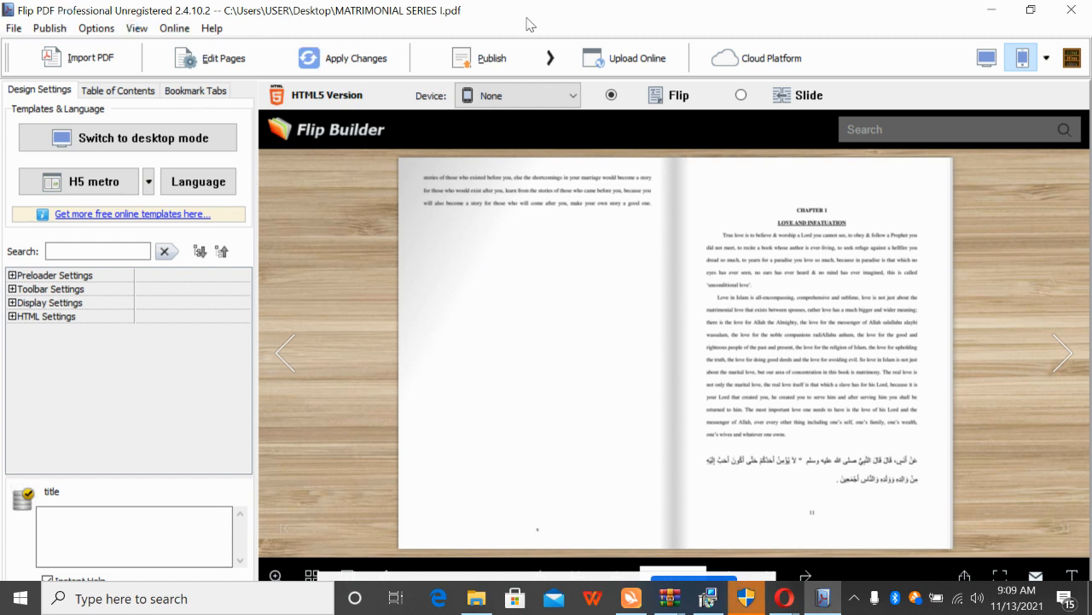
left_click(499, 68)
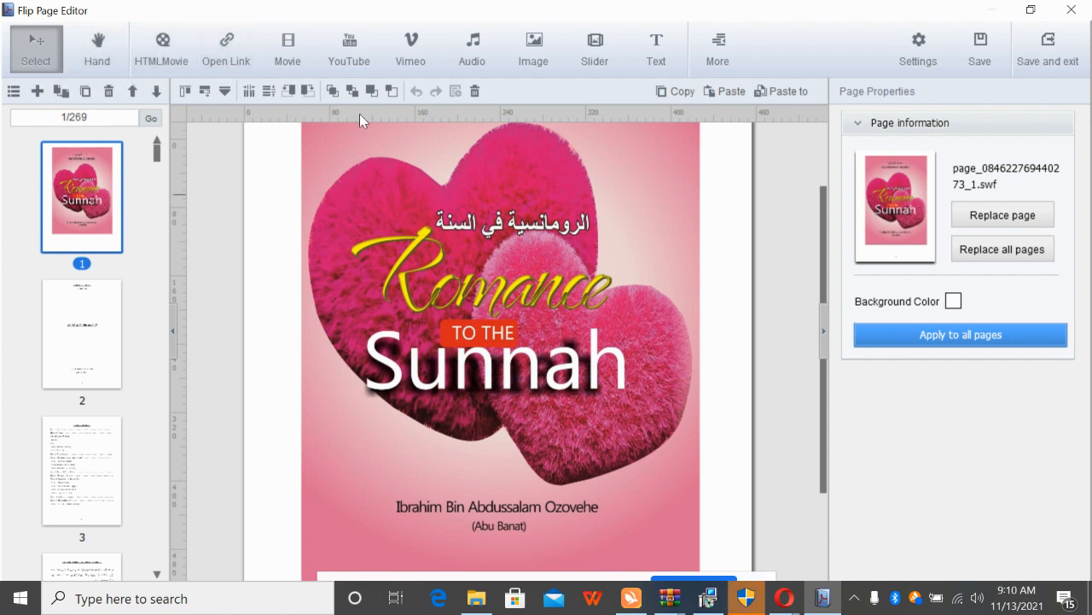
Place a Type 5 stacked-photo slider at the cover's top-left and open its image list
left_click(618, 57)
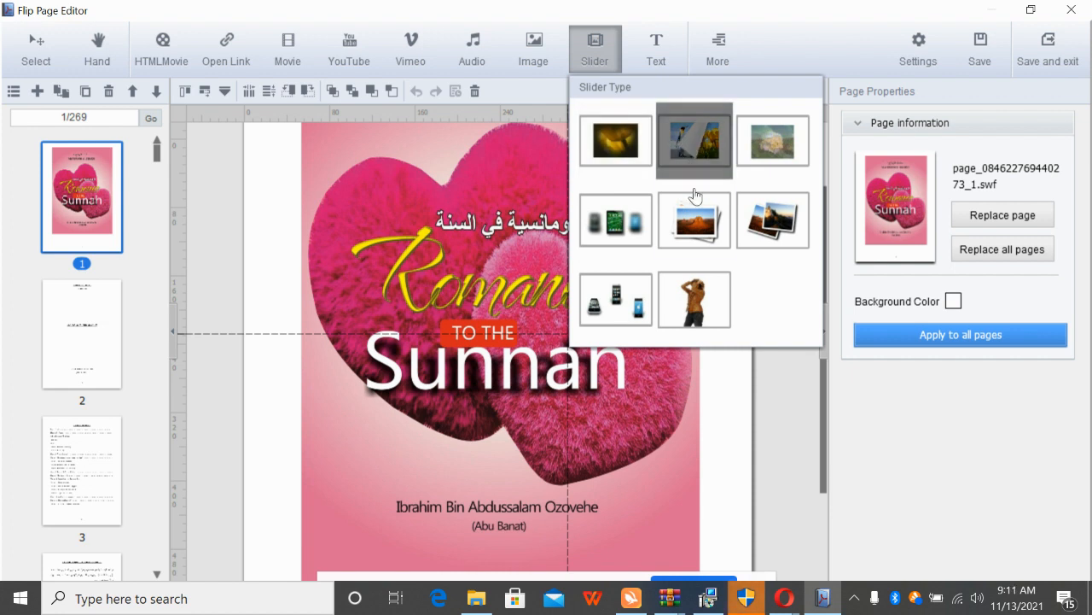
left_click(693, 227)
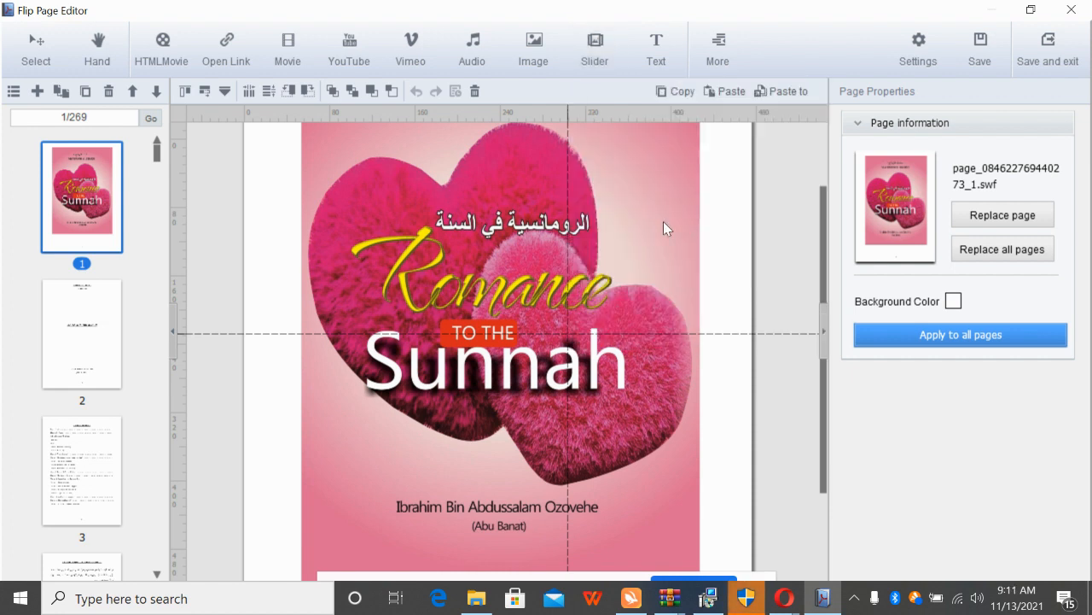
left_click(304, 128)
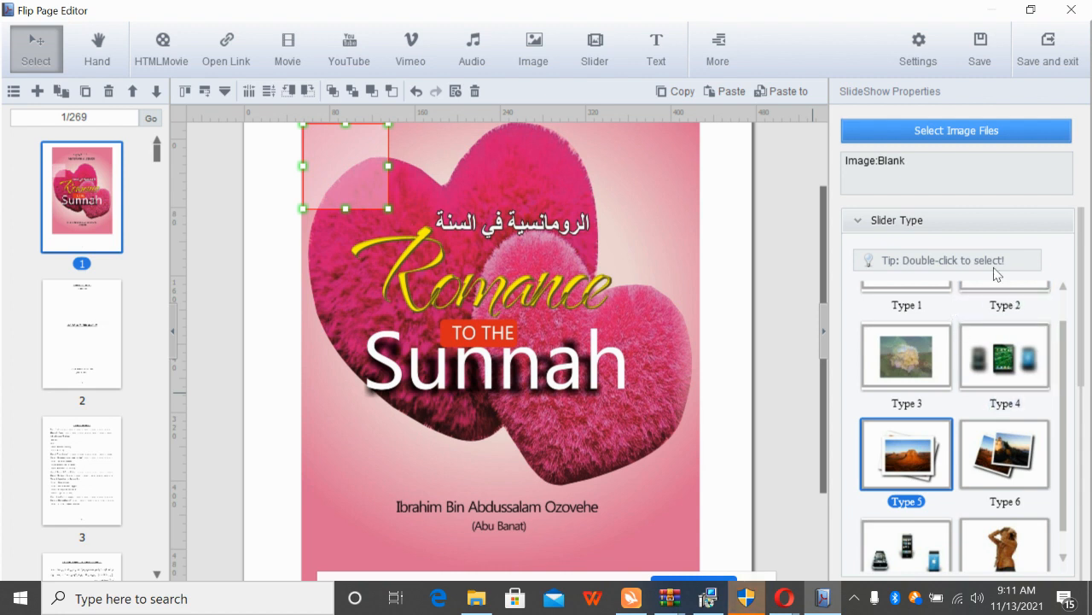
left_click(946, 135)
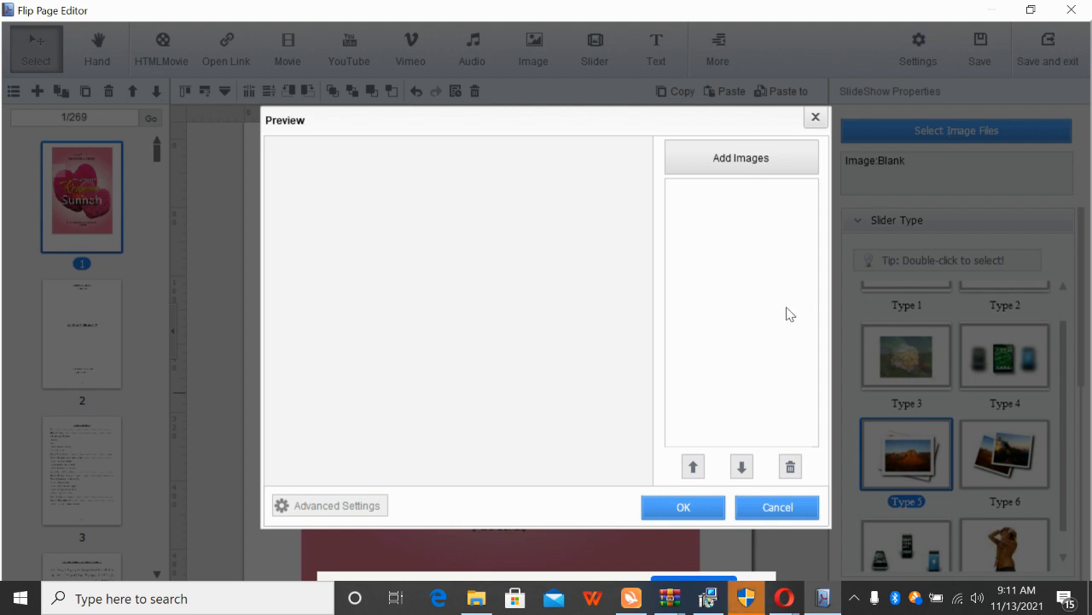
Add the green field and mountain lake photos from the Desktop to the slider
left_click(719, 164)
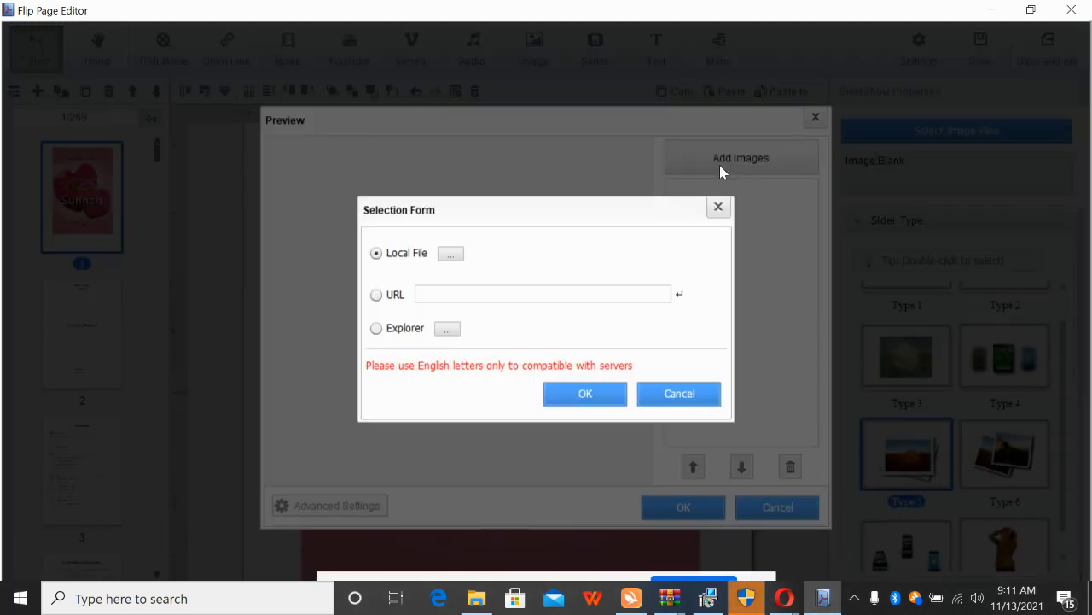
left_click(452, 255)
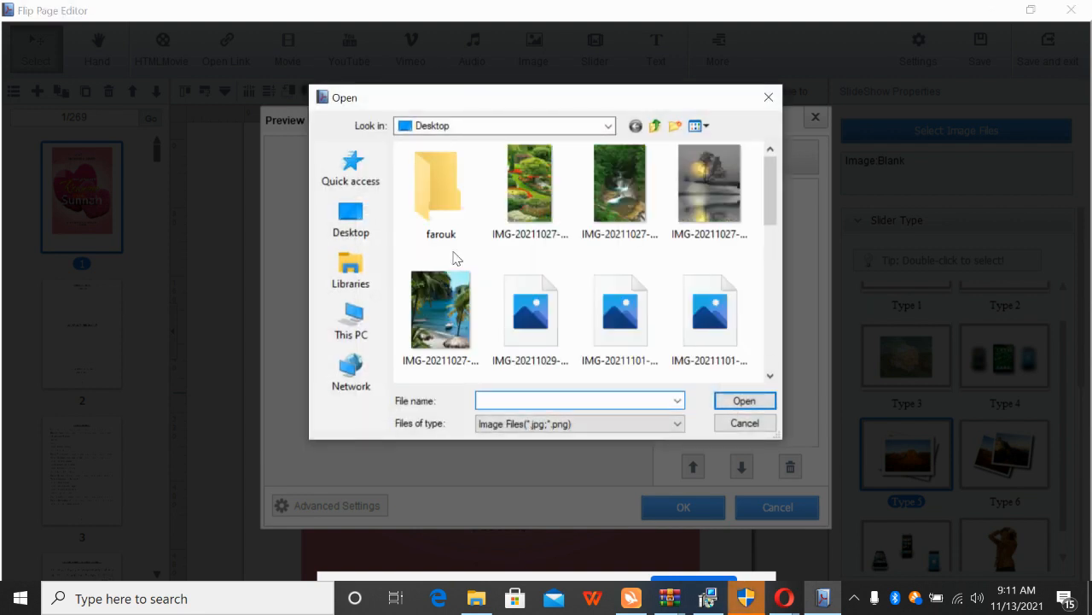
left_click(554, 191)
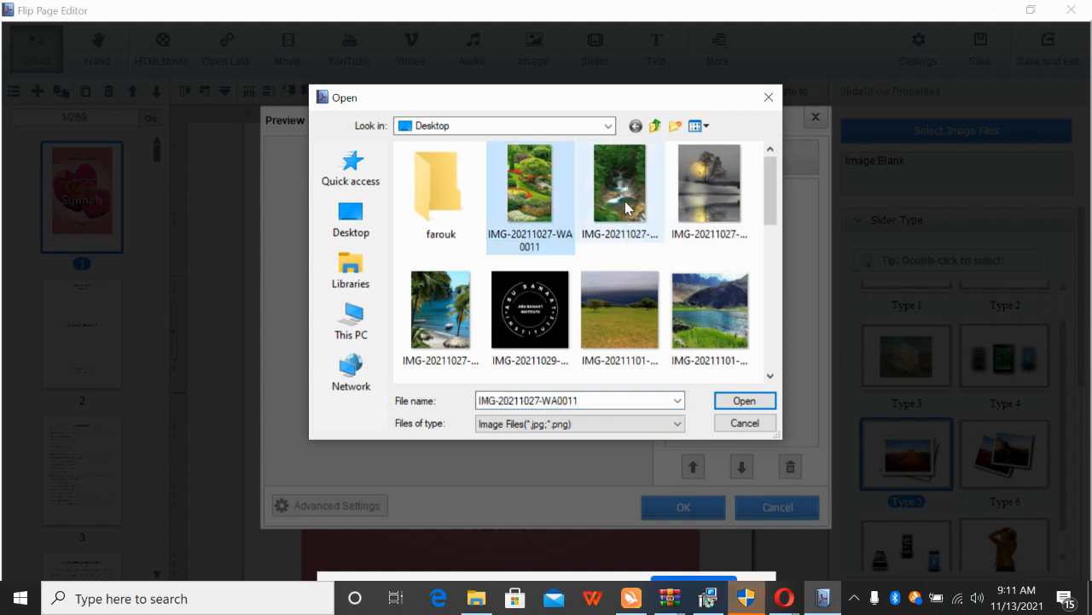
left_click(661, 207)
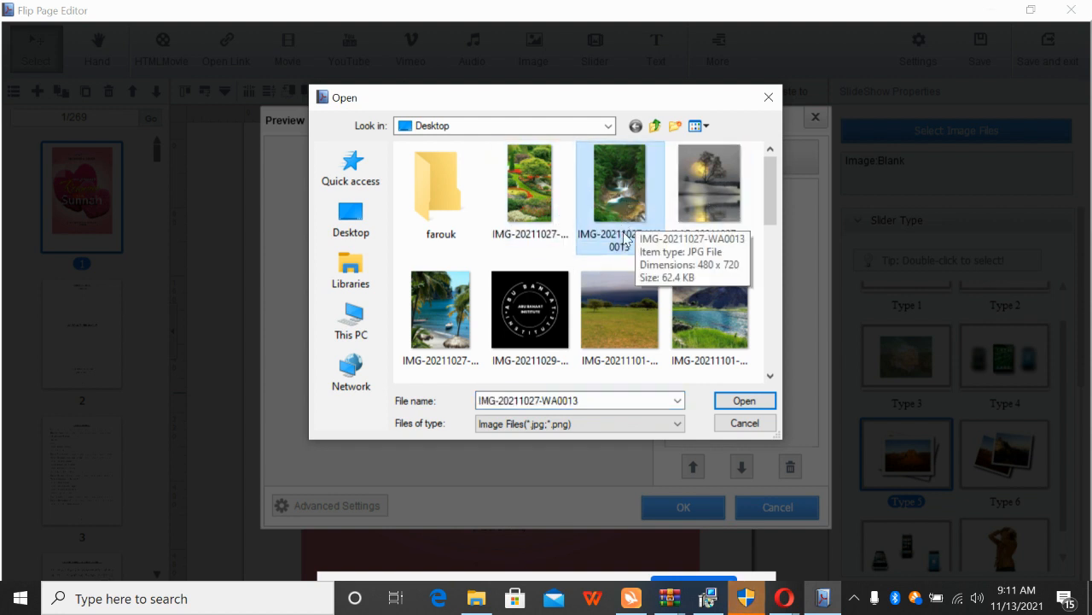
left_click(594, 312)
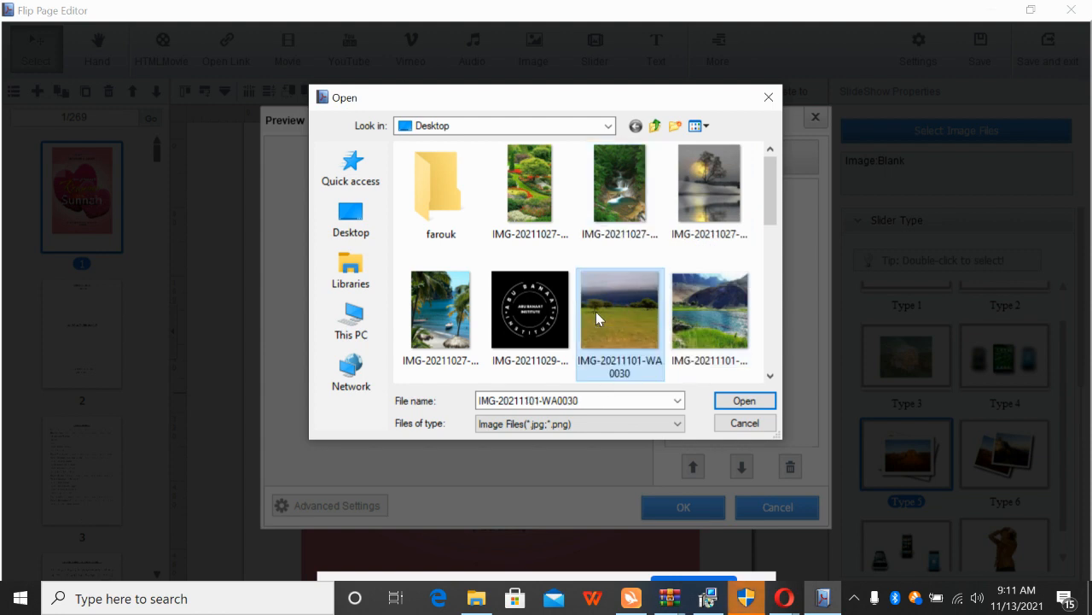
left_click(738, 400)
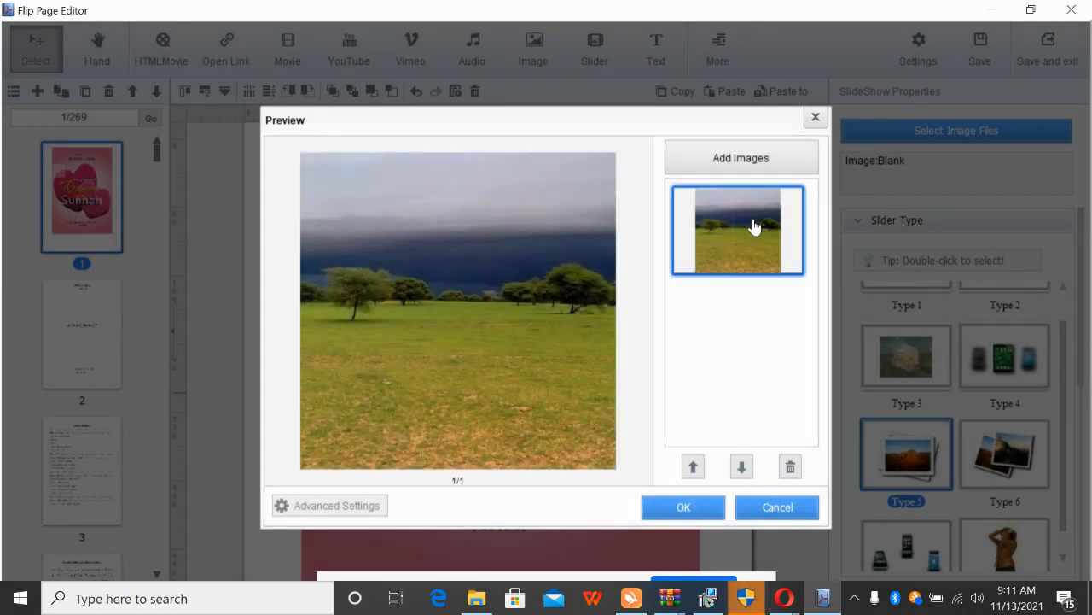
left_click(732, 160)
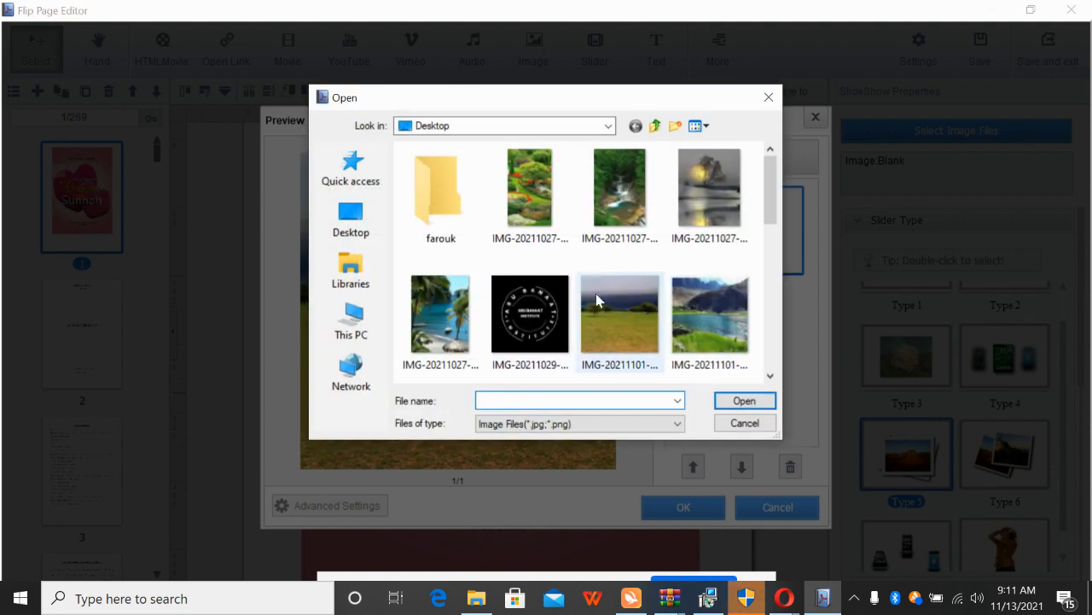
left_click(706, 324)
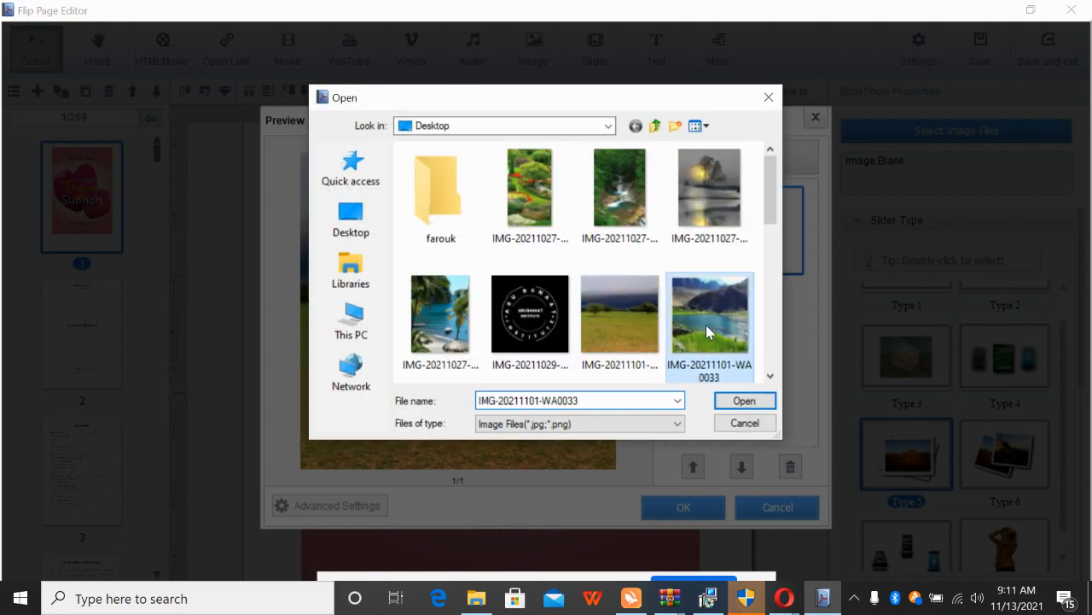
left_click(739, 401)
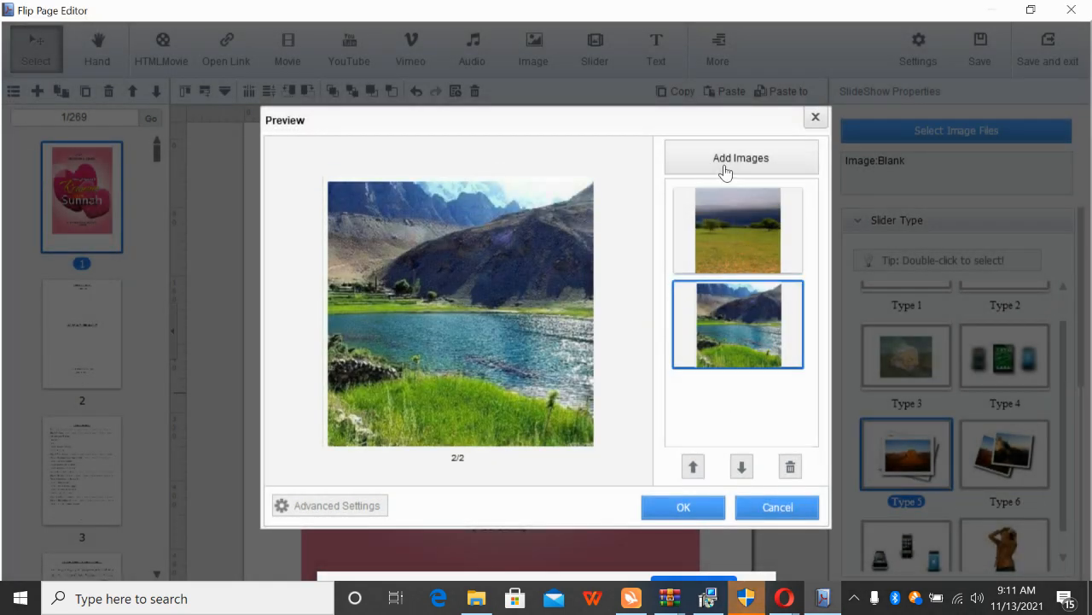
Add the palm beach and garden photos to the slider
left_click(725, 164)
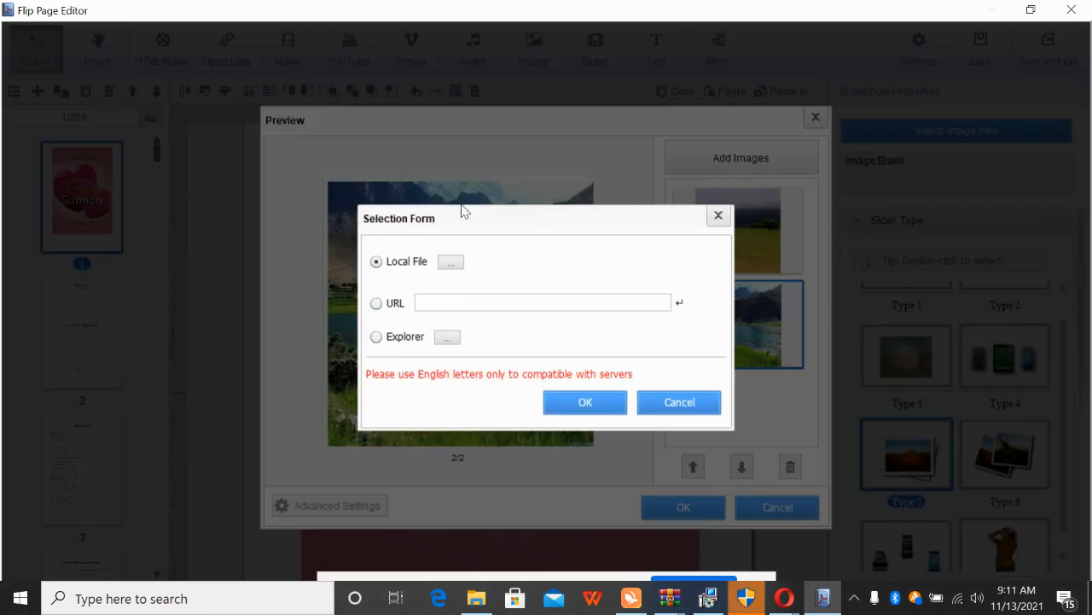
left_click(451, 263)
left_click(427, 357)
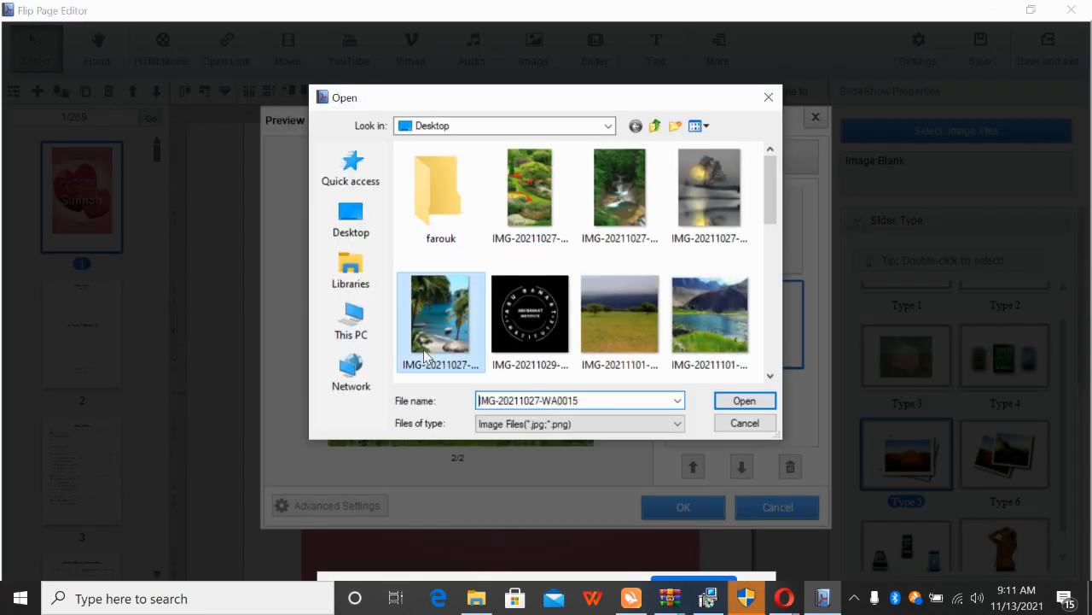
left_click(739, 401)
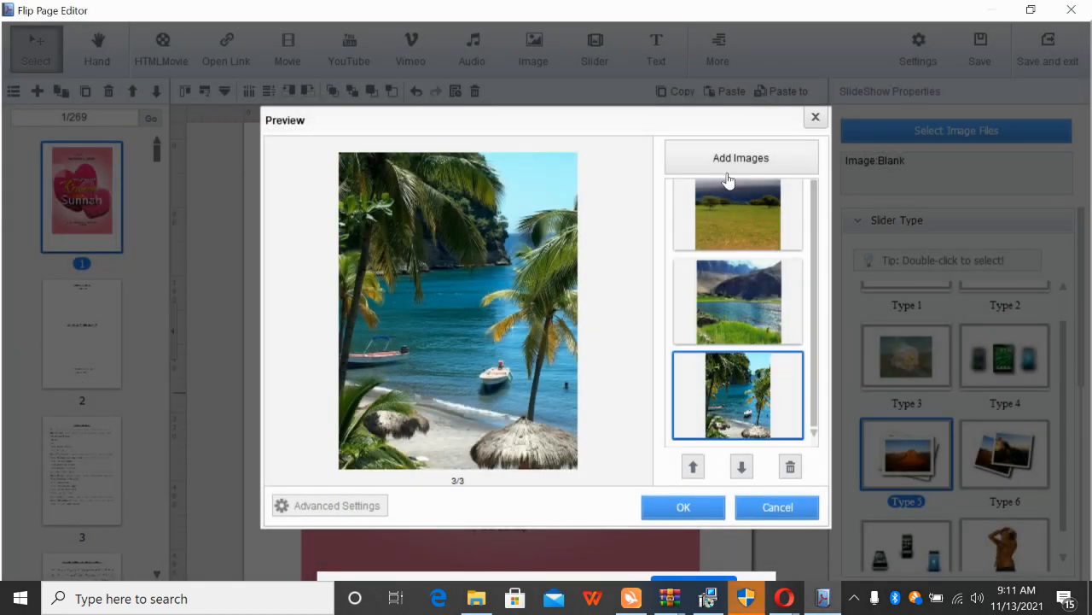
left_click(729, 166)
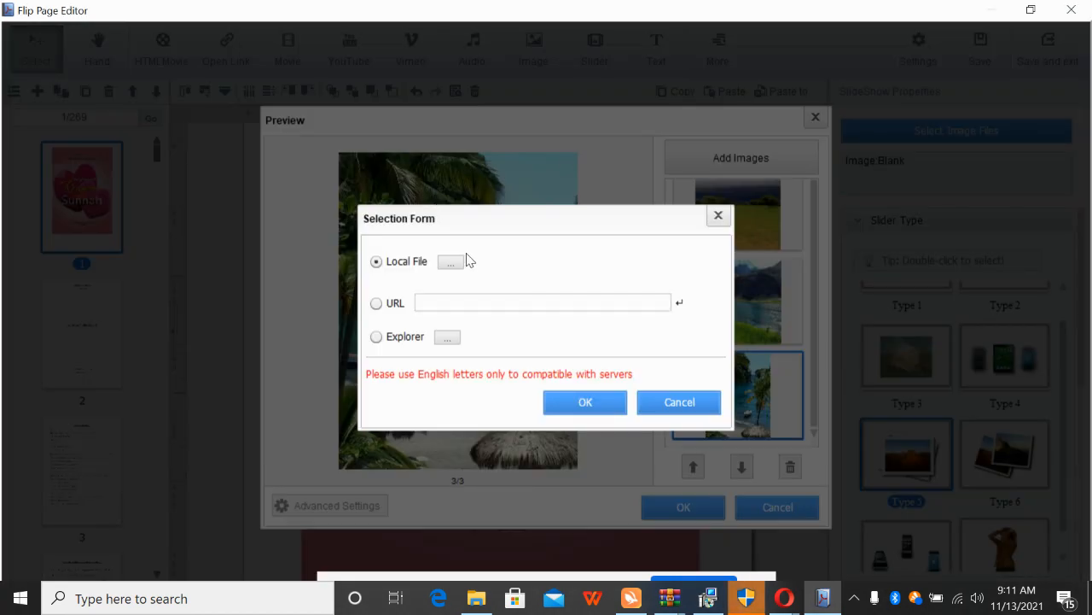
left_click(451, 264)
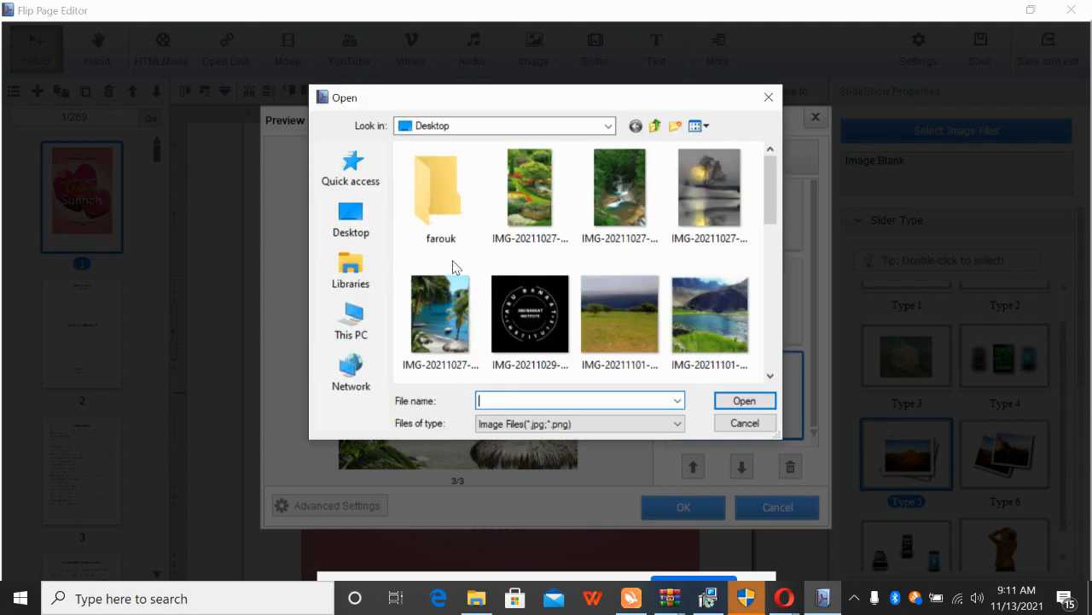
left_click(539, 209)
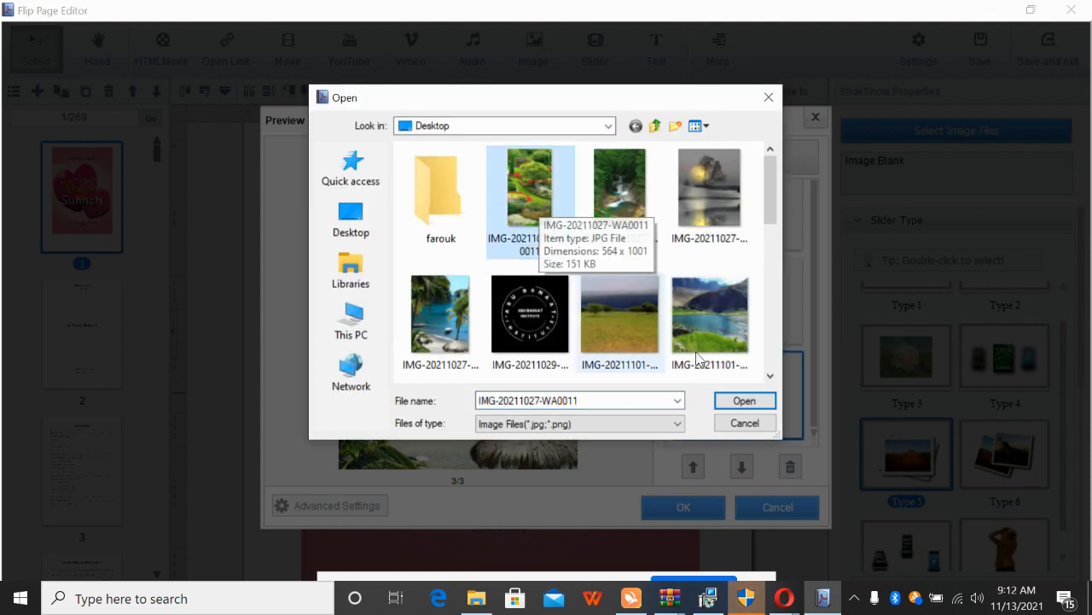
left_click(746, 399)
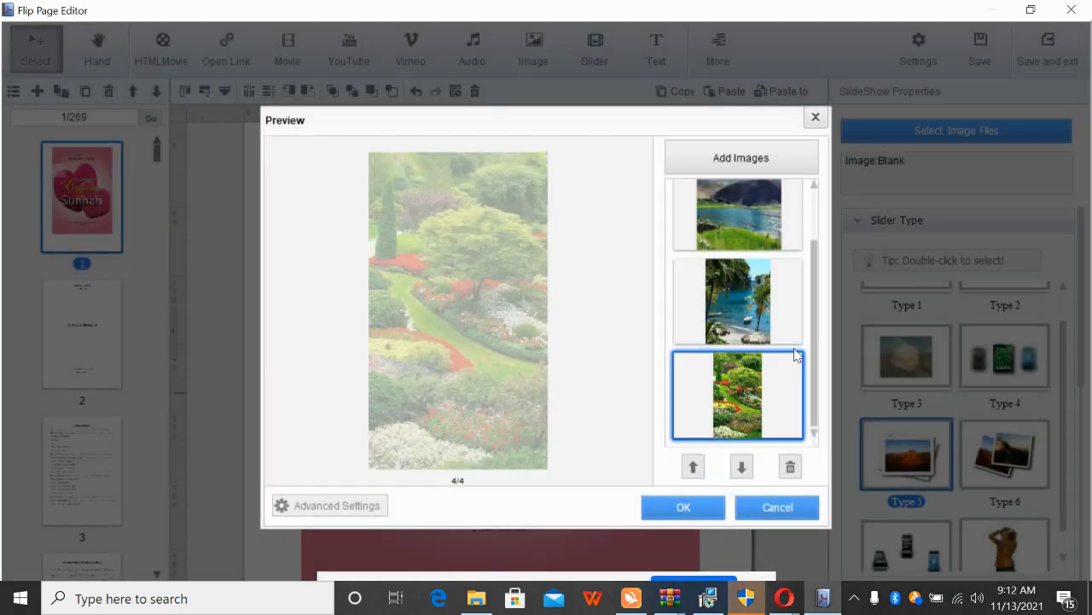
Add the snowy night house photo as the fifth image and confirm the slider
left_click(723, 161)
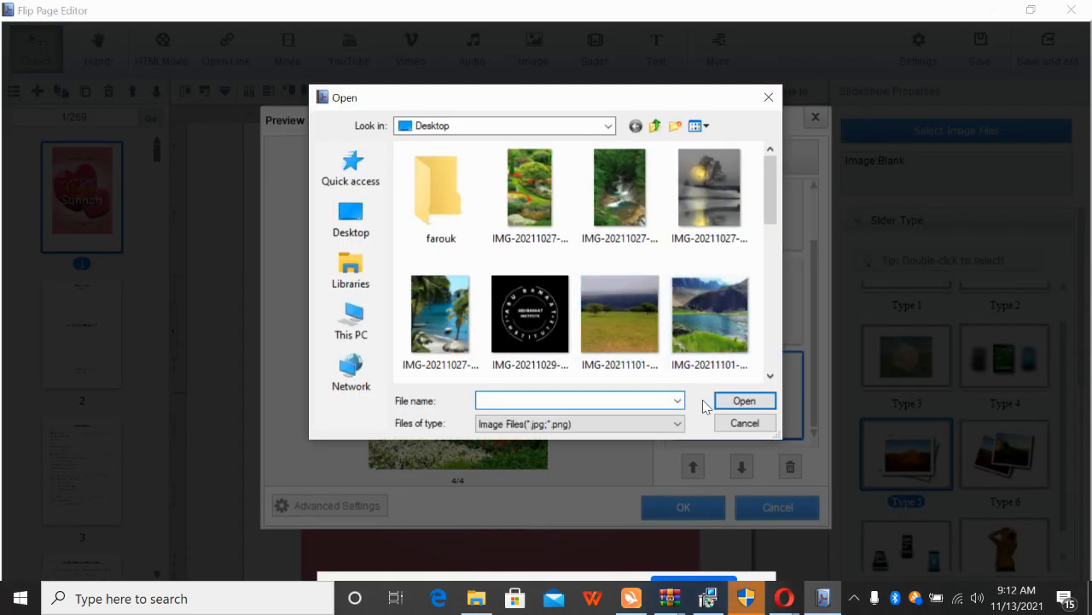
left_click(771, 376)
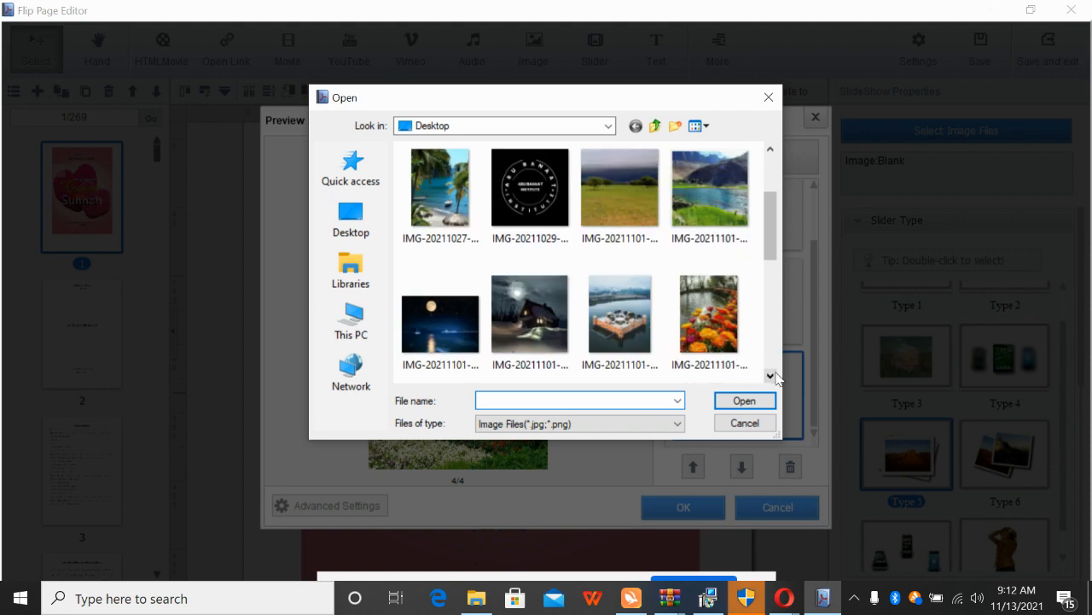
left_click(771, 375)
left_click(513, 282)
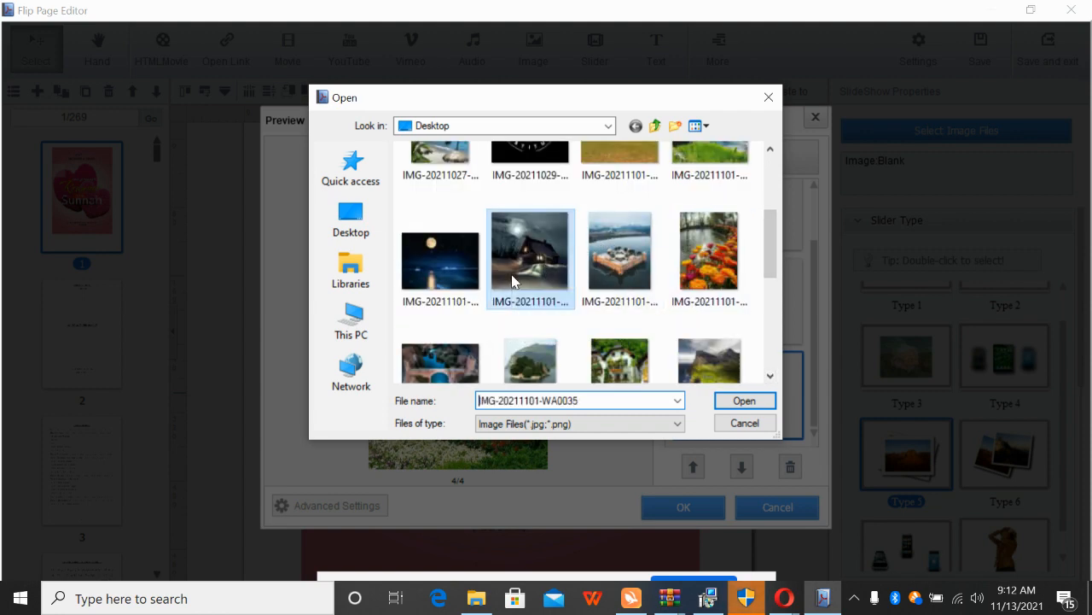
left_click(724, 401)
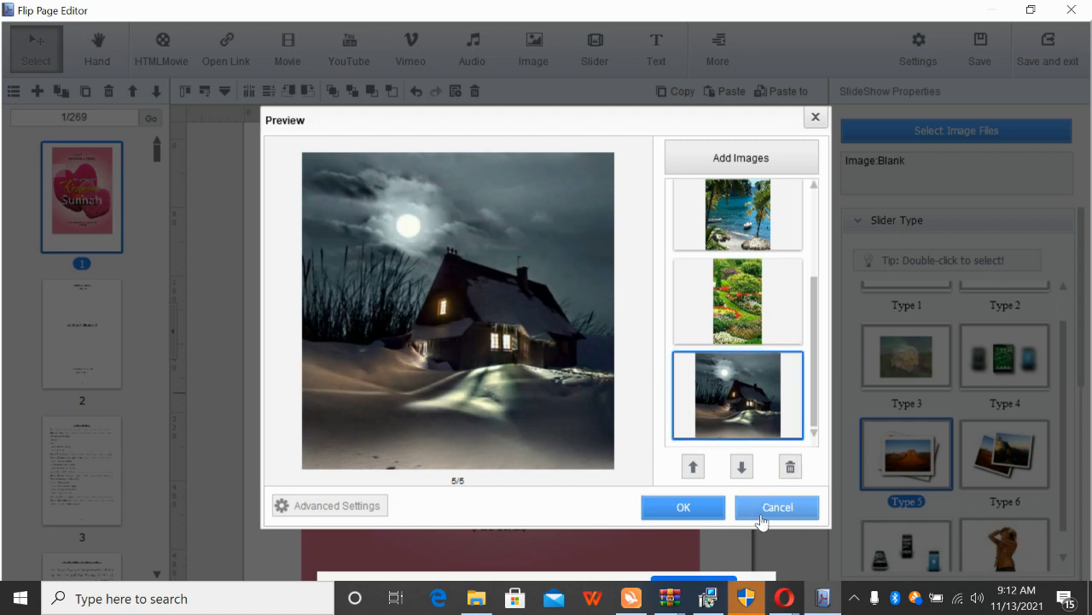
left_click(690, 508)
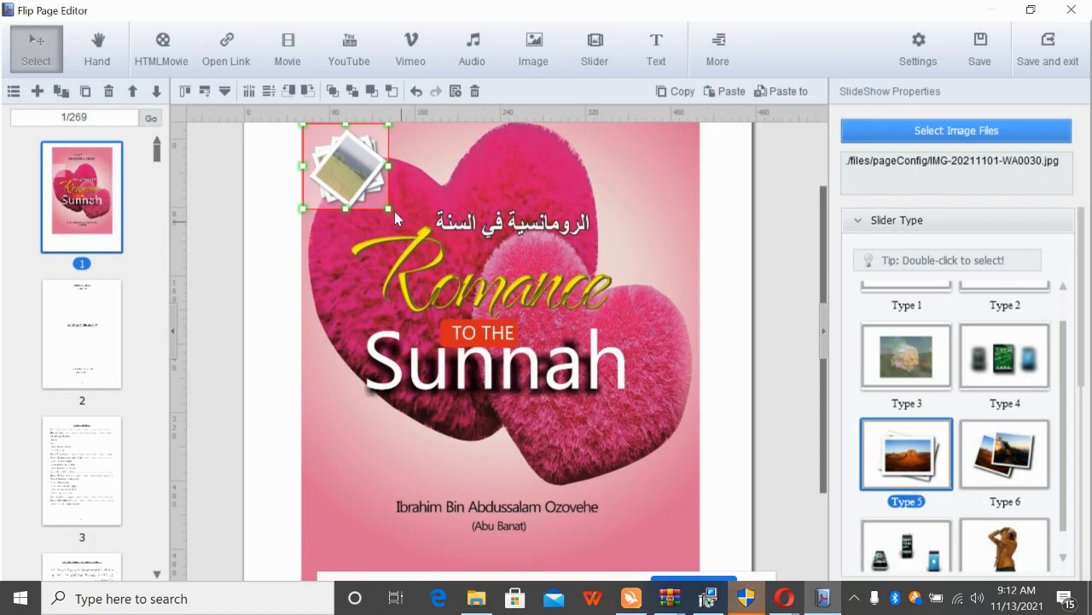
Enlarge the image slider across the page and switch it to the Type 3 style
left_click_drag(388, 210, 707, 565)
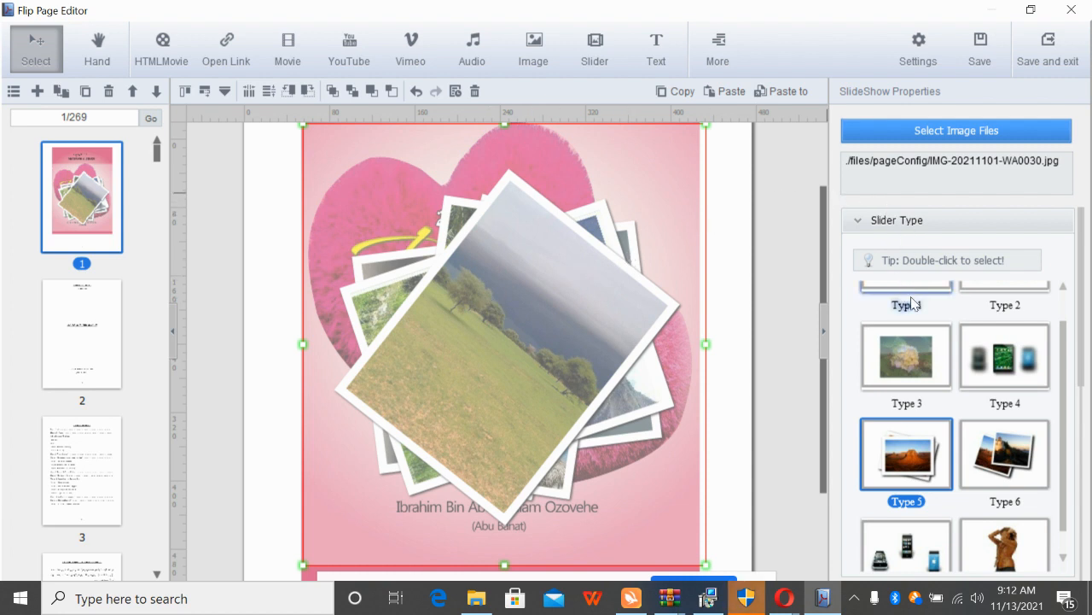
double_click(1018, 365)
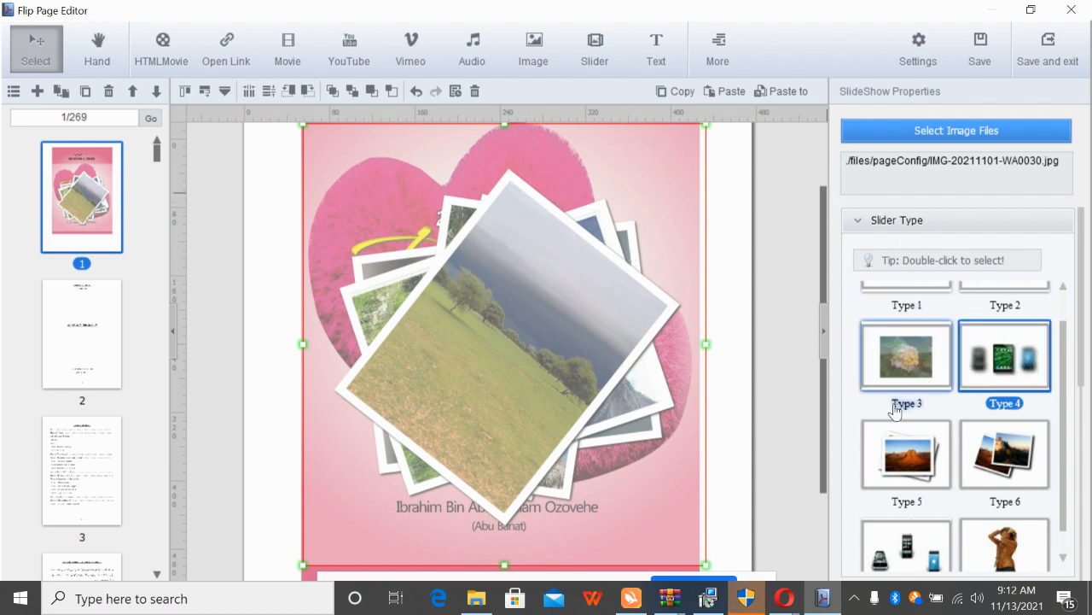
double_click(912, 454)
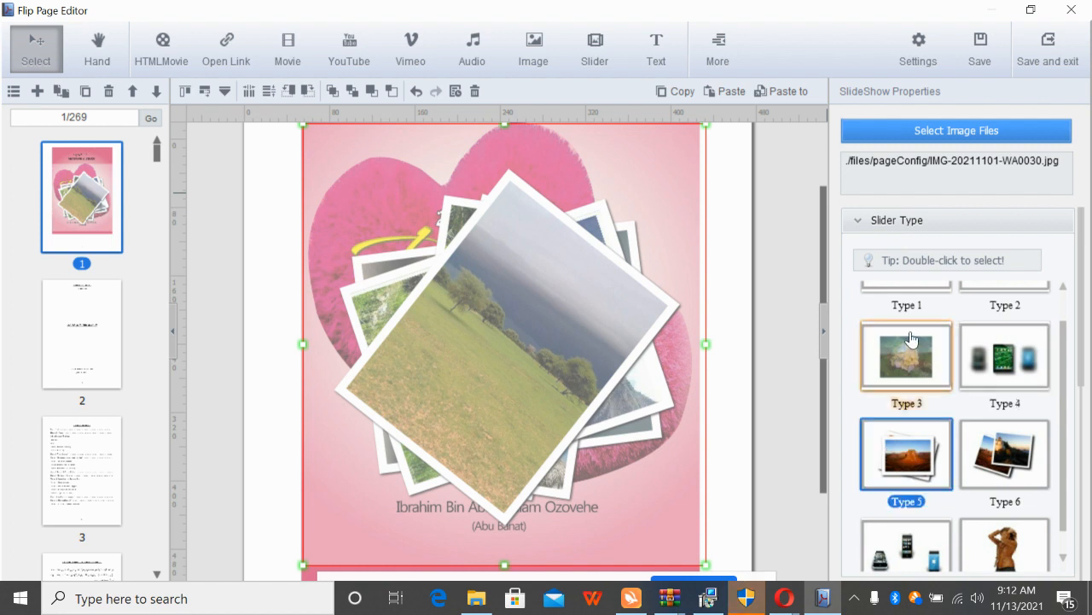
double_click(910, 343)
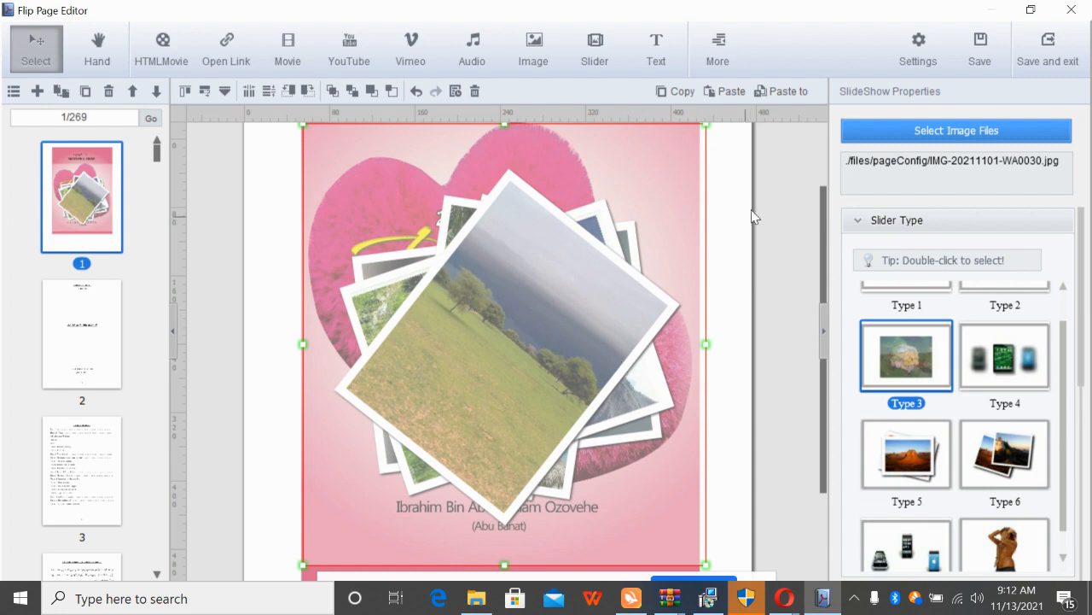
Confirm the slider's images and shrink it back into the top-left corner
left_click(909, 128)
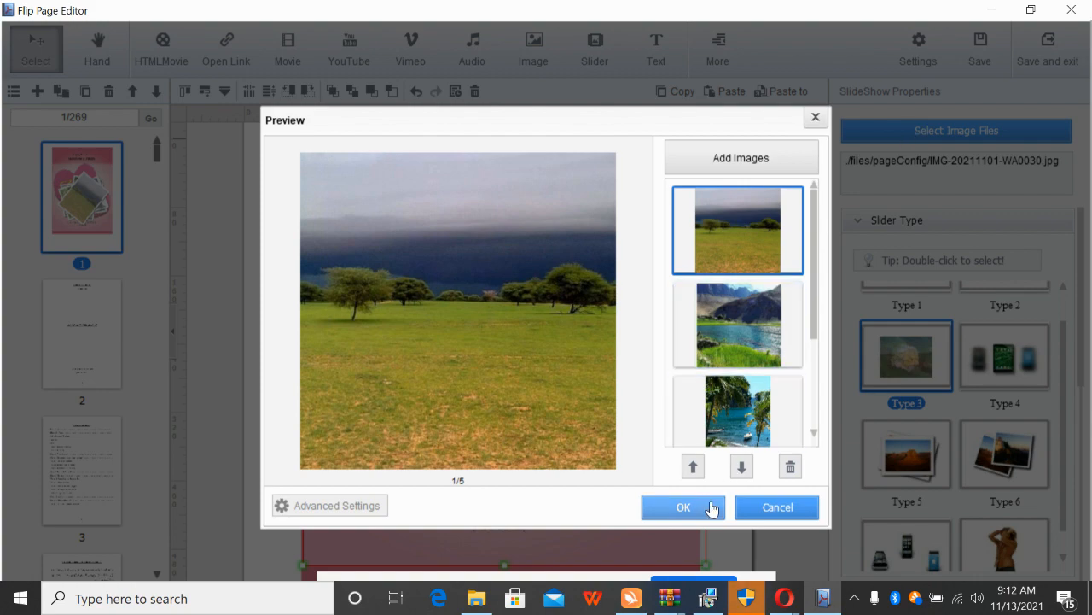
left_click(711, 509)
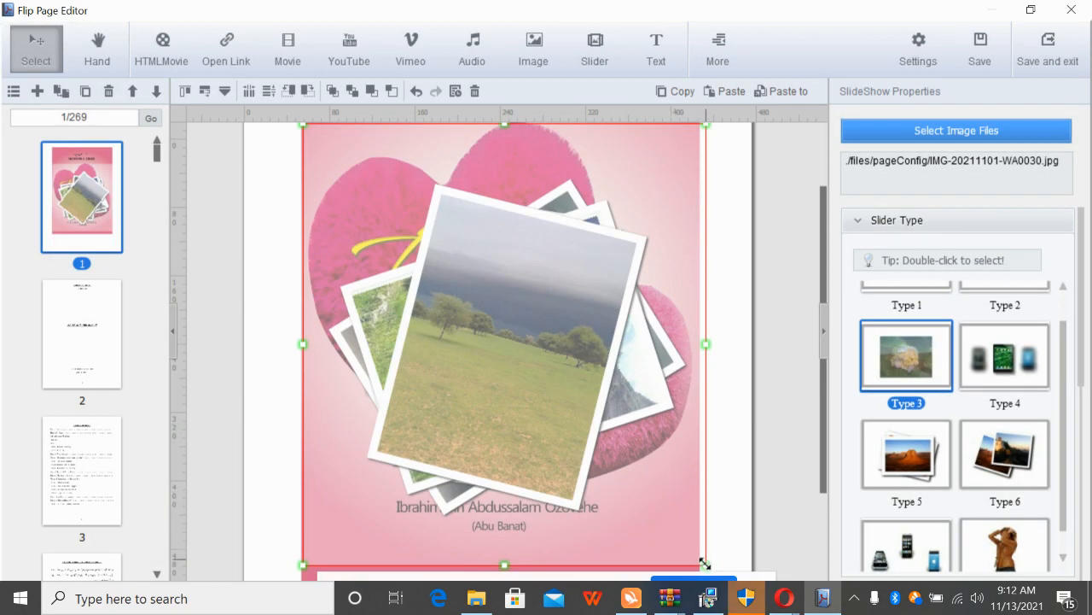
left_click_drag(705, 563, 400, 224)
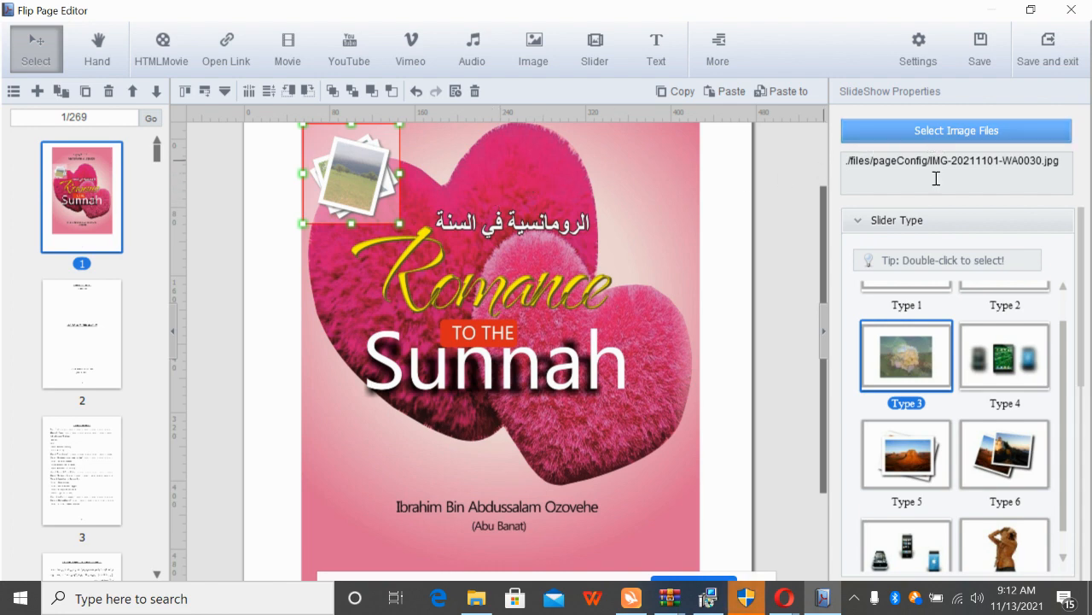
left_click(645, 49)
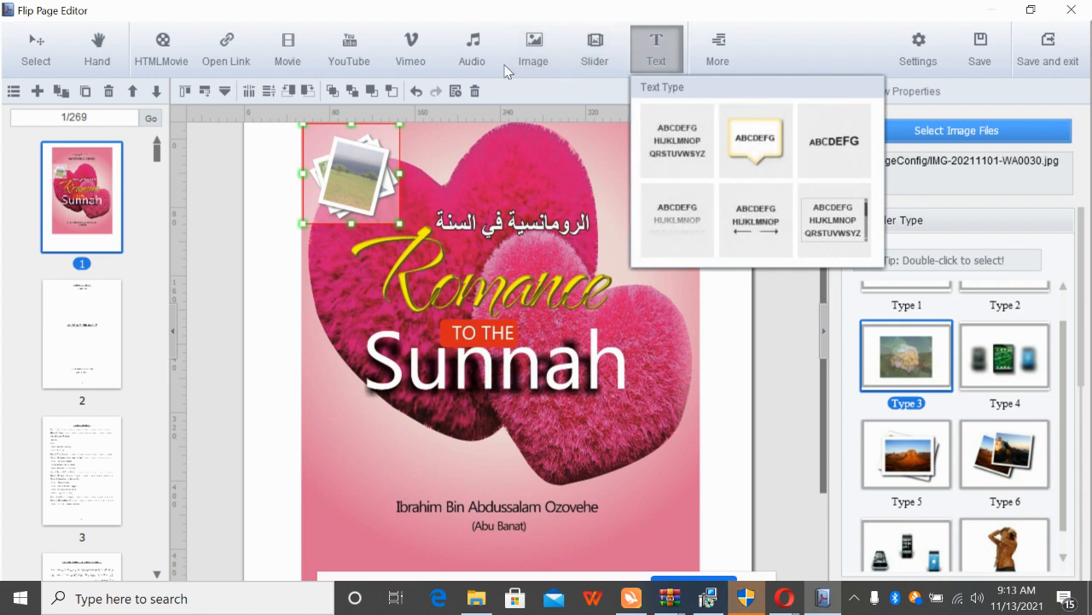
Place a YouTube video box near the top-left and stretch it to 446 × 490
left_click(340, 64)
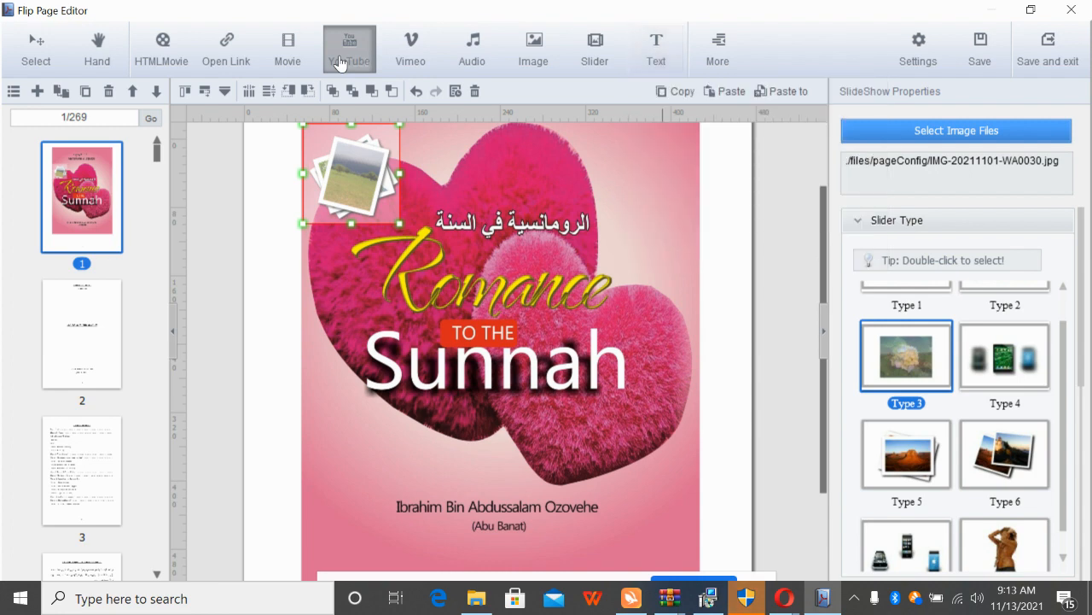
left_click(303, 129)
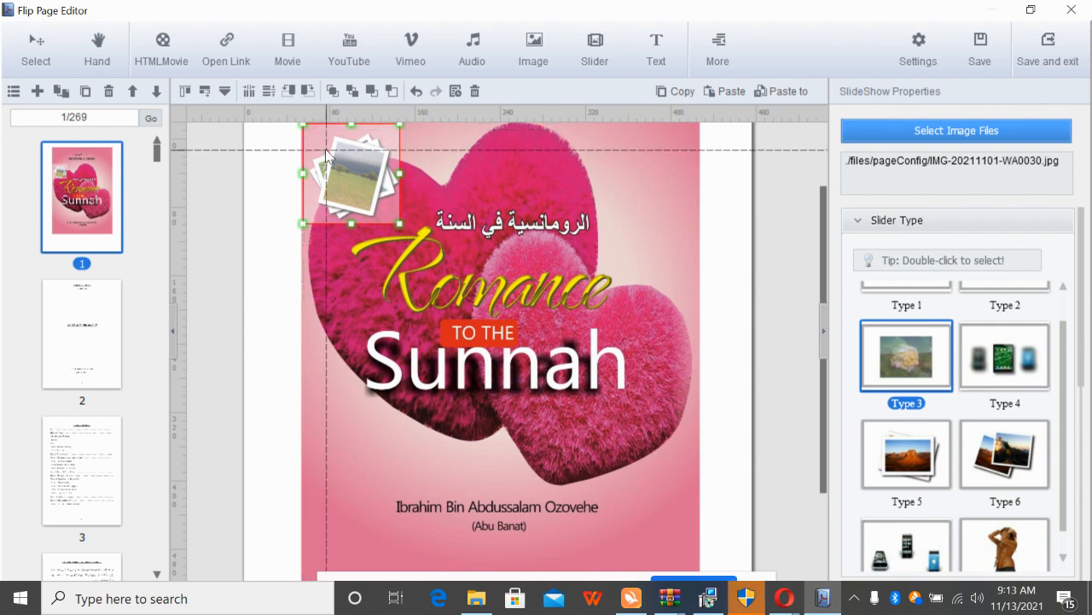
left_click(321, 149)
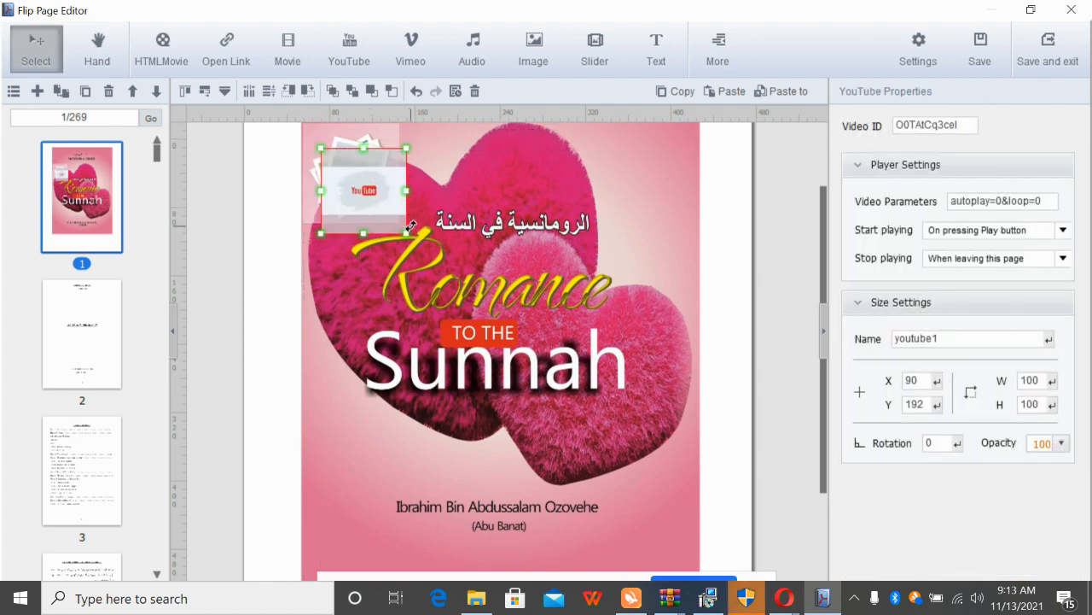
left_click_drag(407, 236, 702, 568)
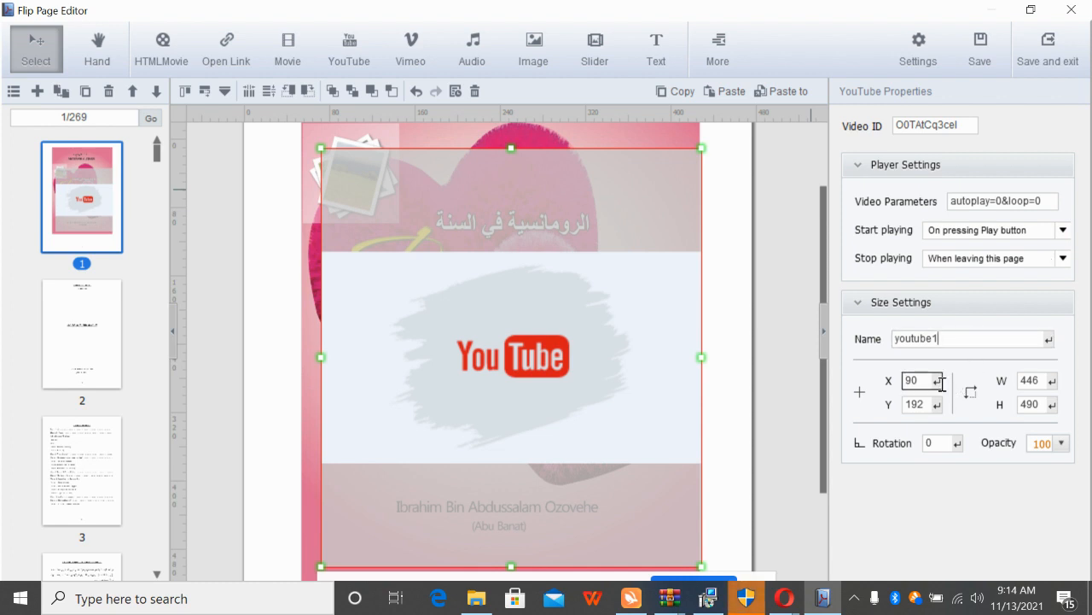
Set the YouTube video to start when entering the page and stop when leaving it
left_click(1036, 260)
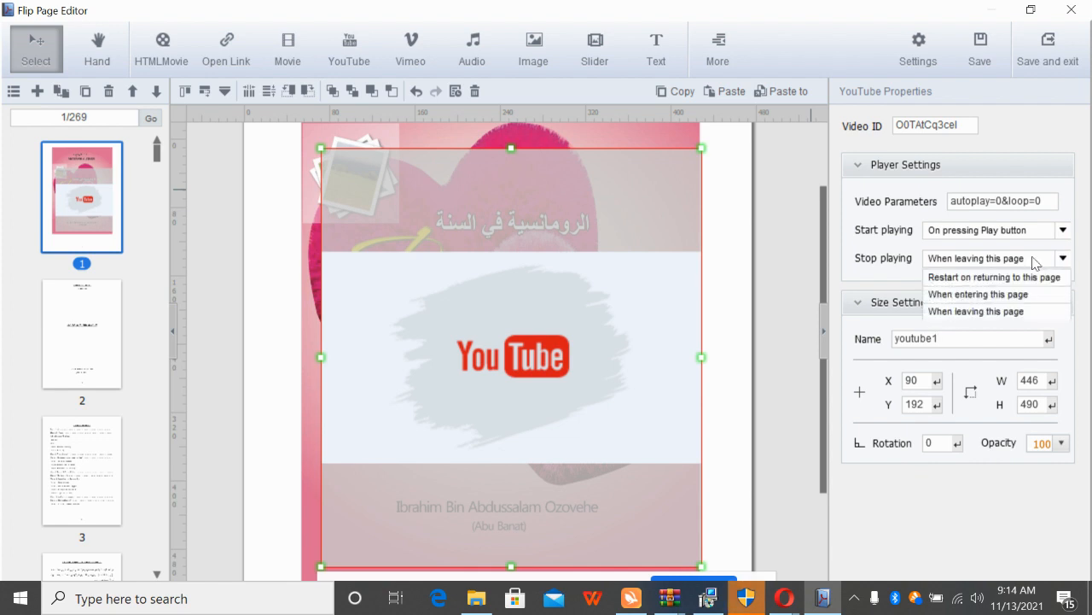
left_click(1021, 312)
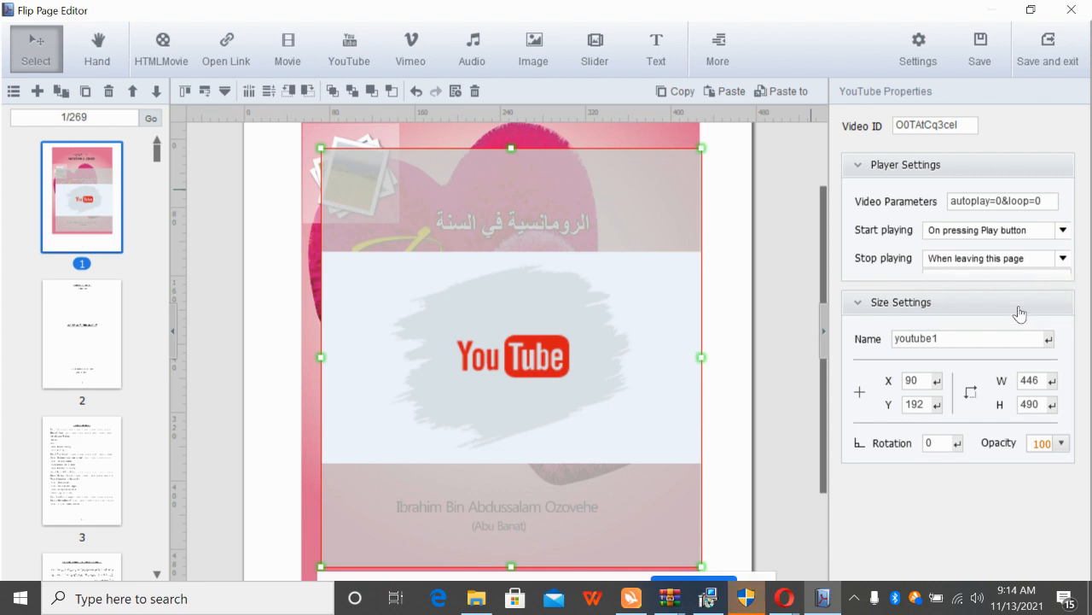
left_click(1010, 232)
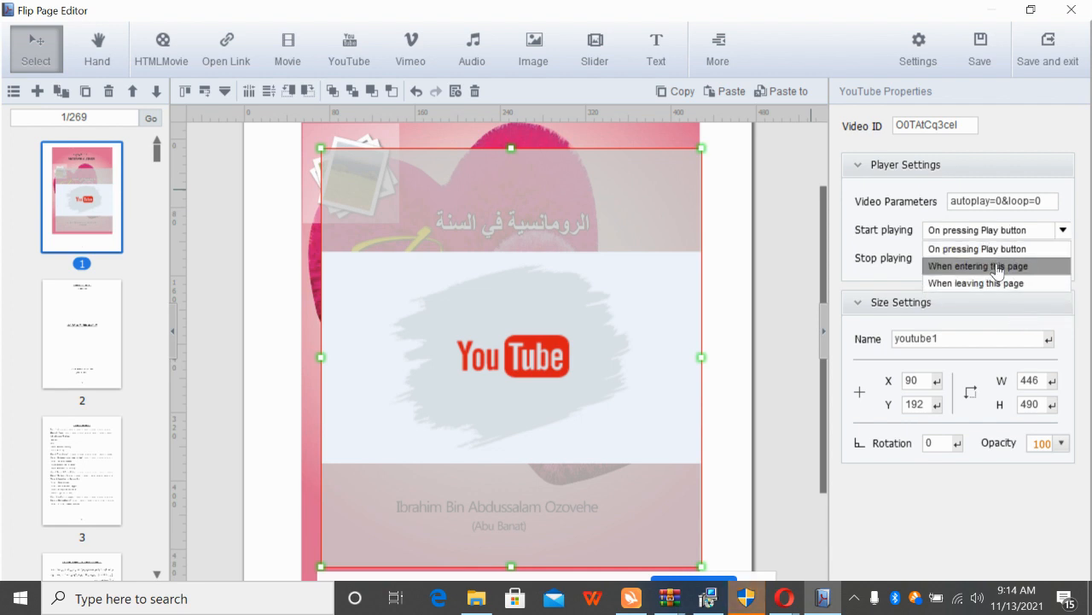
left_click(999, 267)
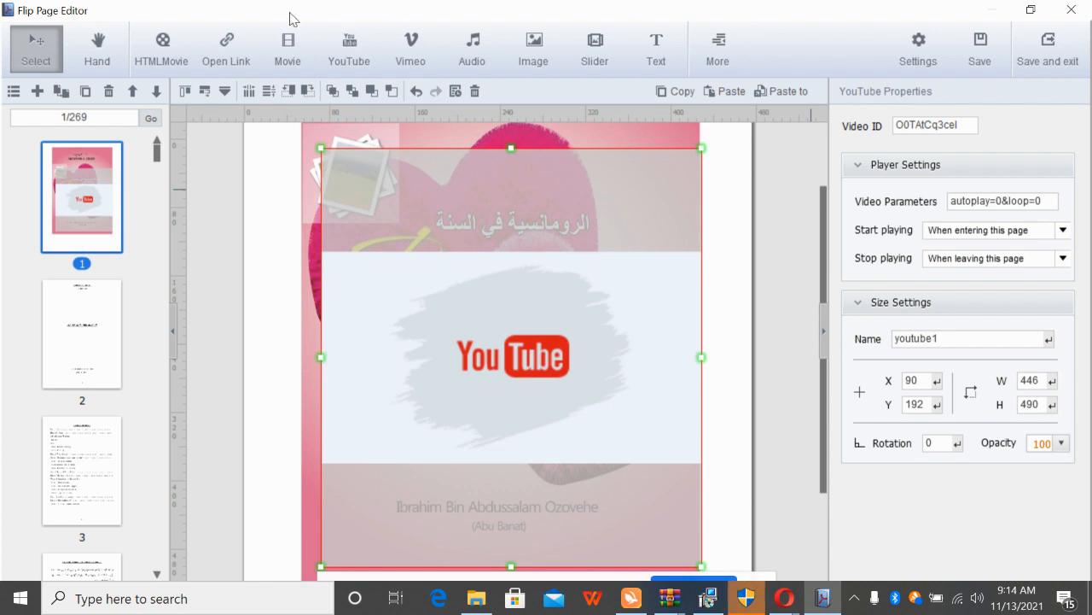
Reselect the YouTube object and collapse its player and size settings sections
left_click(345, 58)
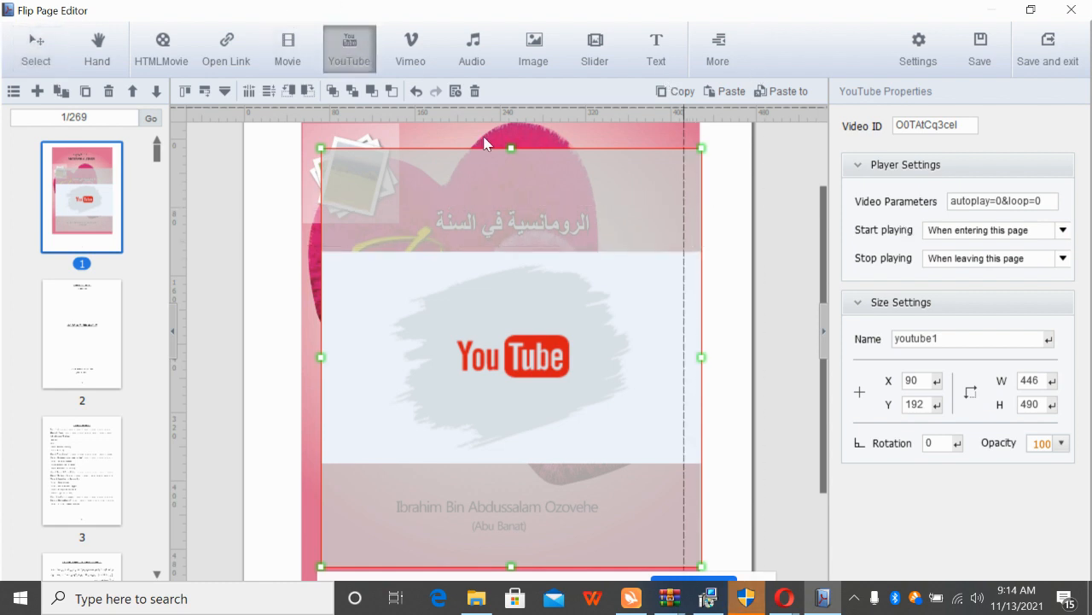
left_click(24, 56)
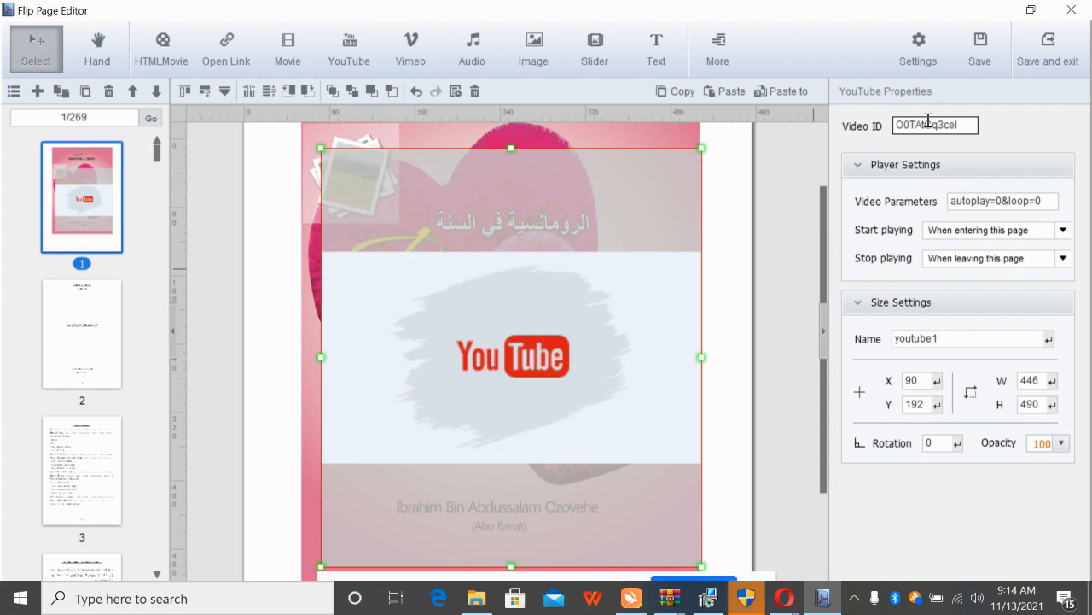
left_click(535, 346)
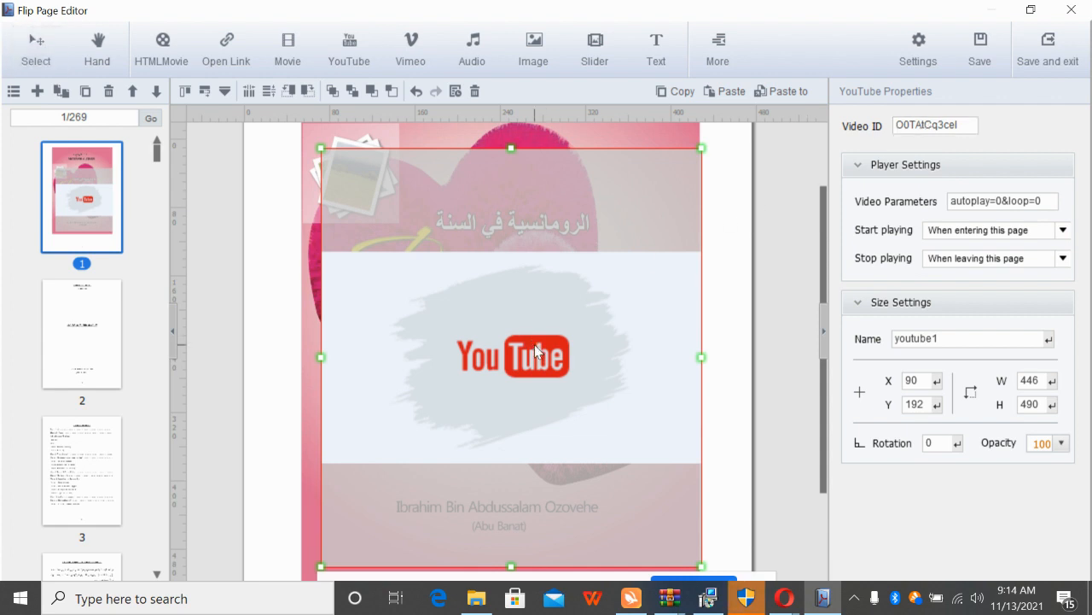
left_click(856, 170)
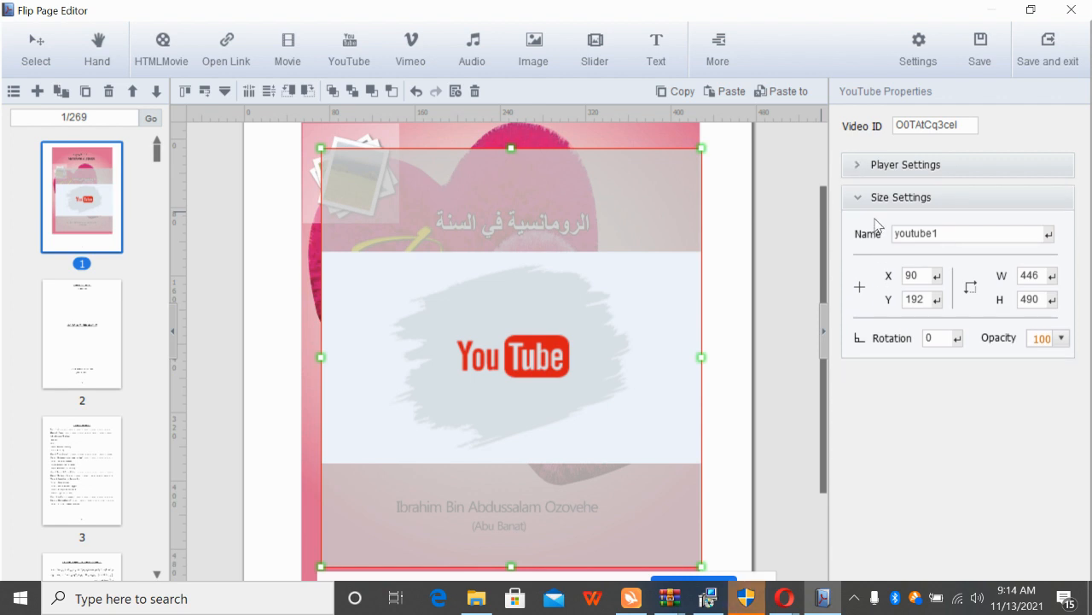
left_click(858, 199)
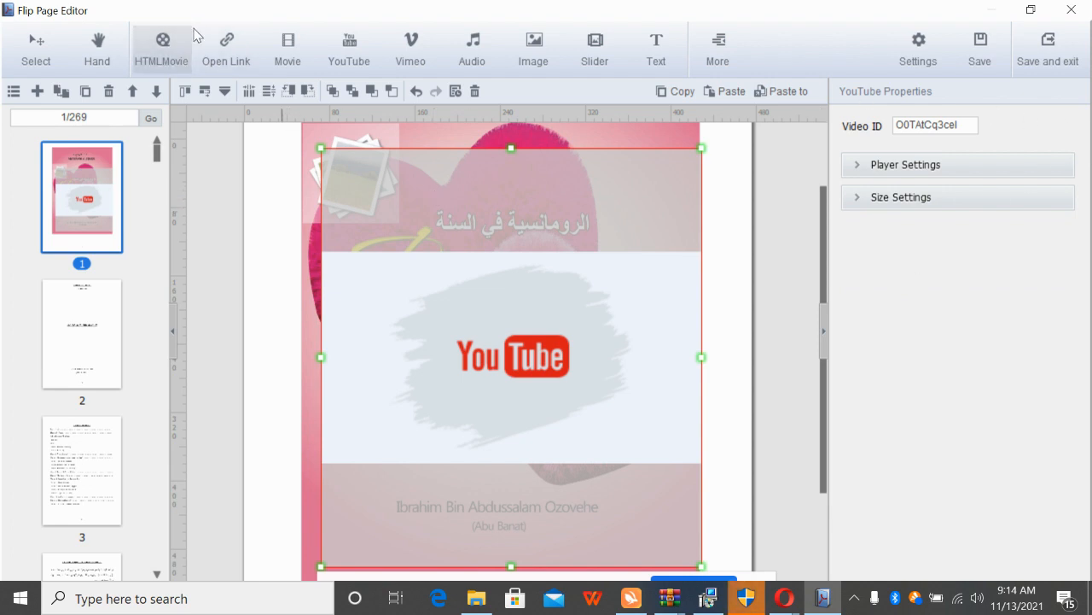
Add a link hotspot with an action over the YouTube logo, then close the page editor
left_click(219, 54)
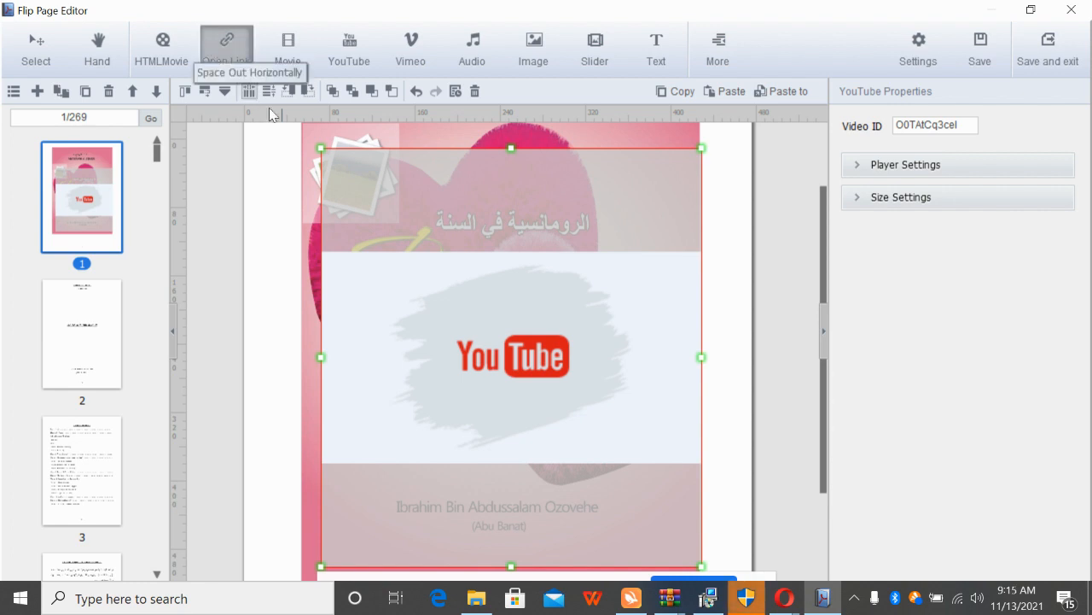
left_click(400, 333)
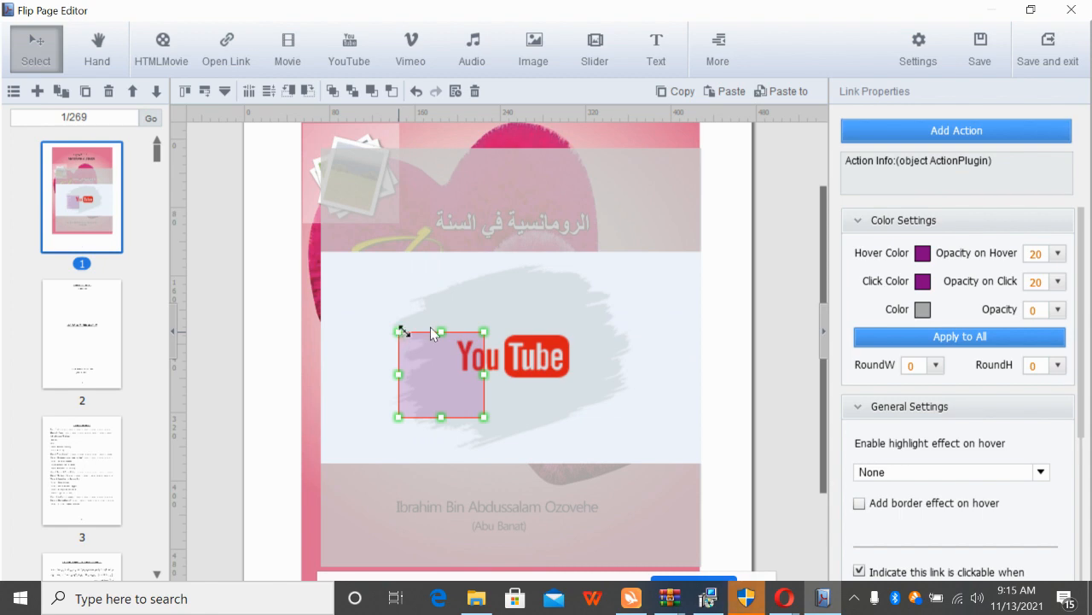
left_click(953, 137)
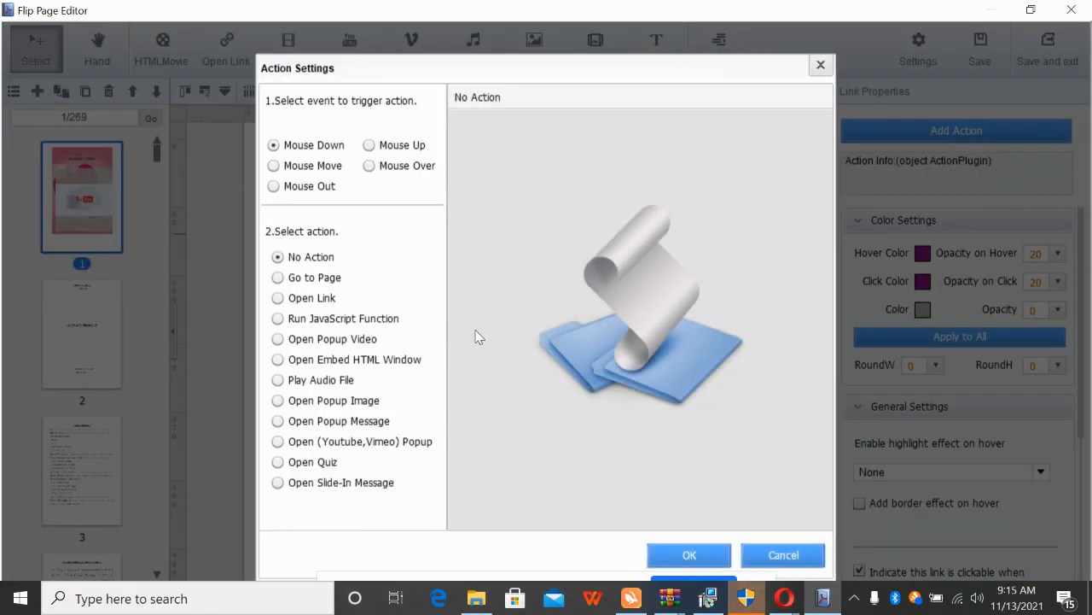
left_click(690, 556)
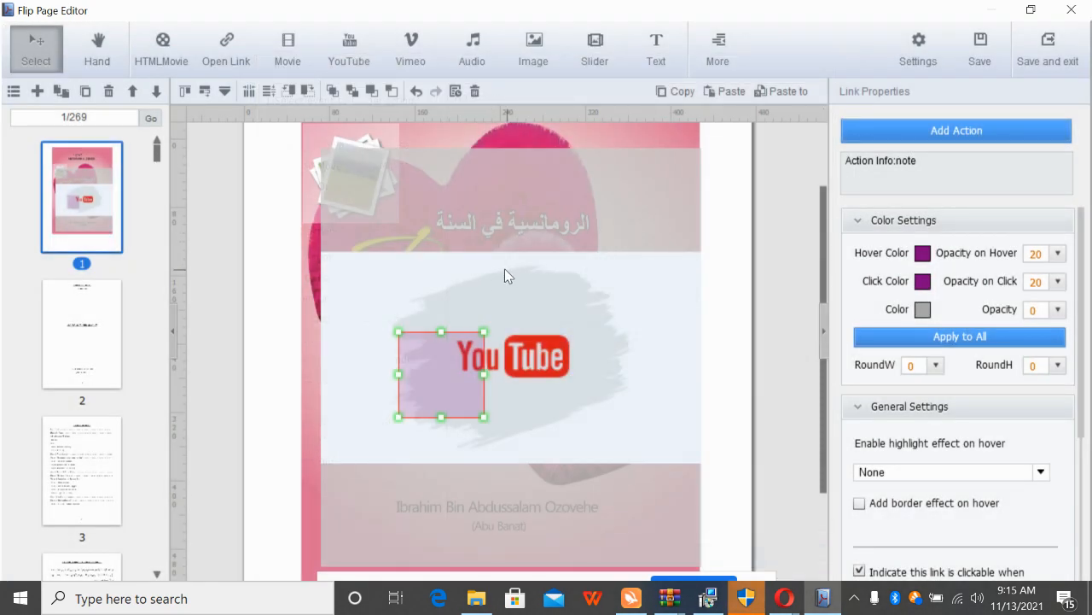
left_click(1072, 11)
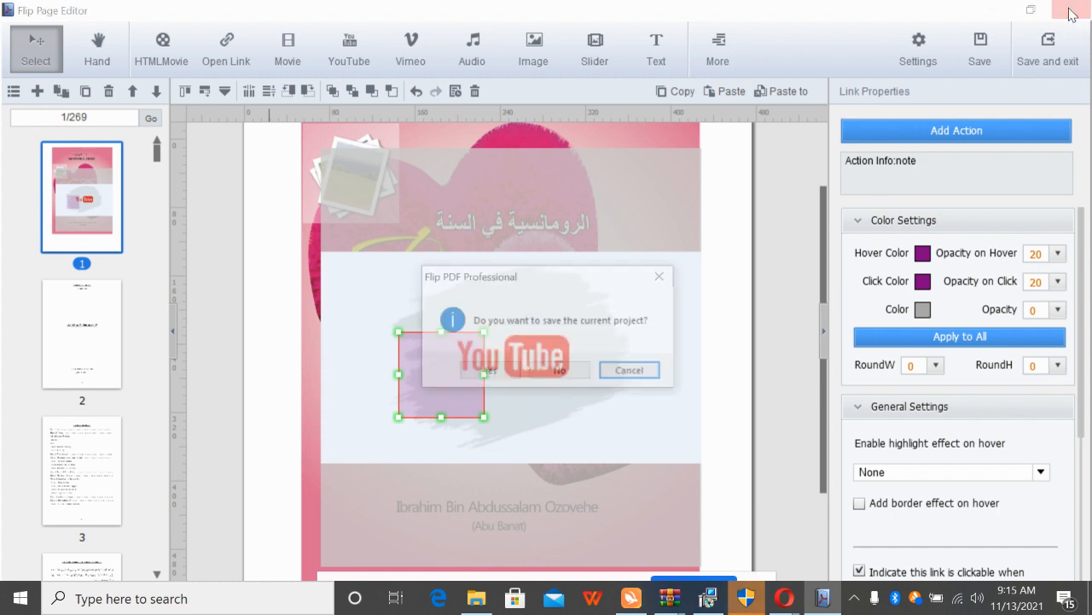
Close the page editor and Flip PDF Professional without saving the project
left_click(566, 377)
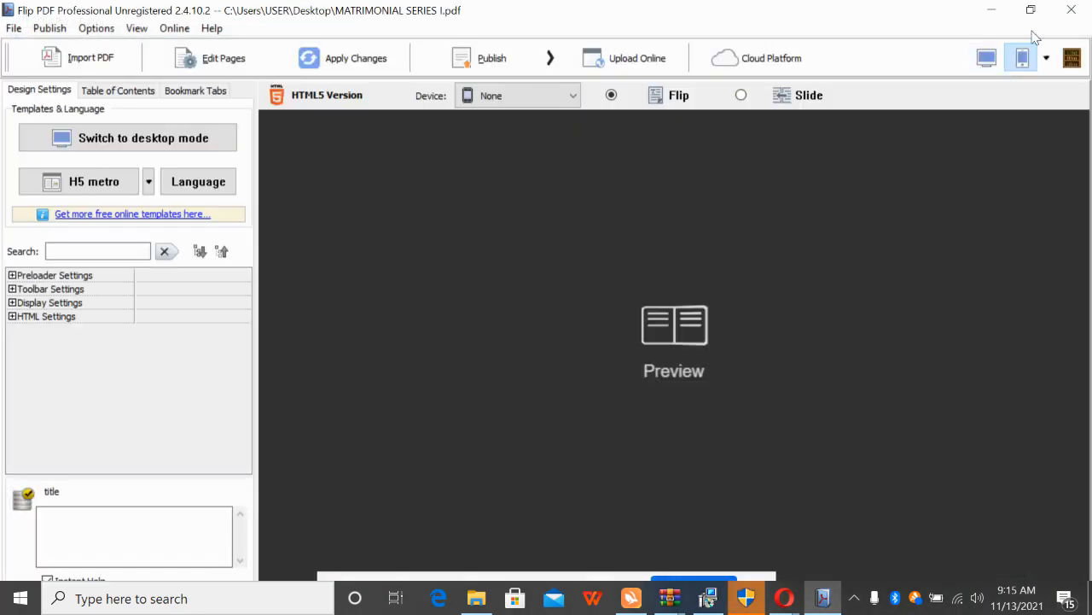
left_click(1071, 10)
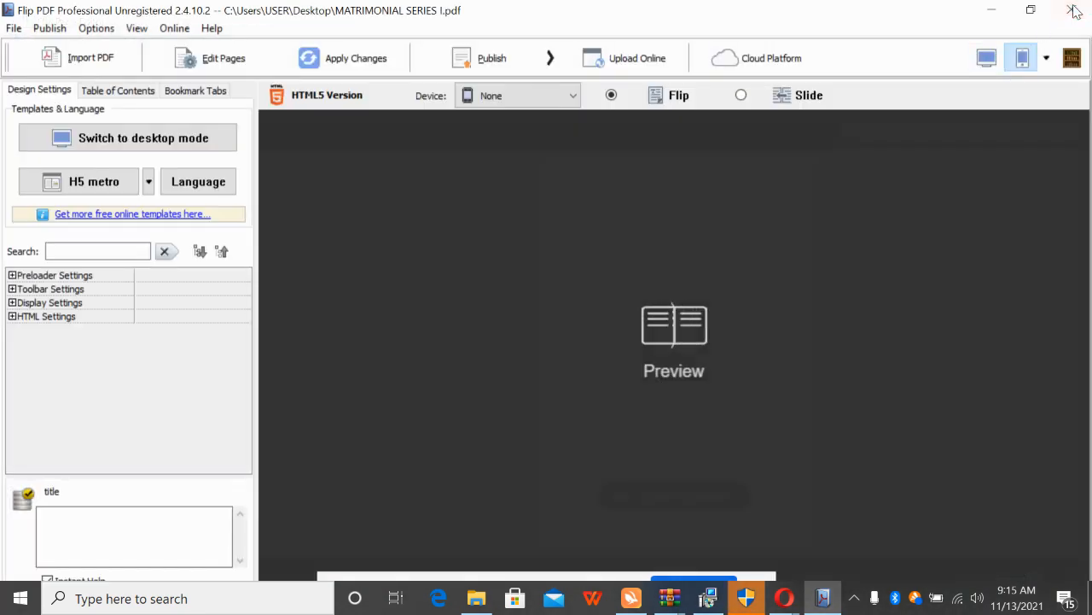
left_click(561, 371)
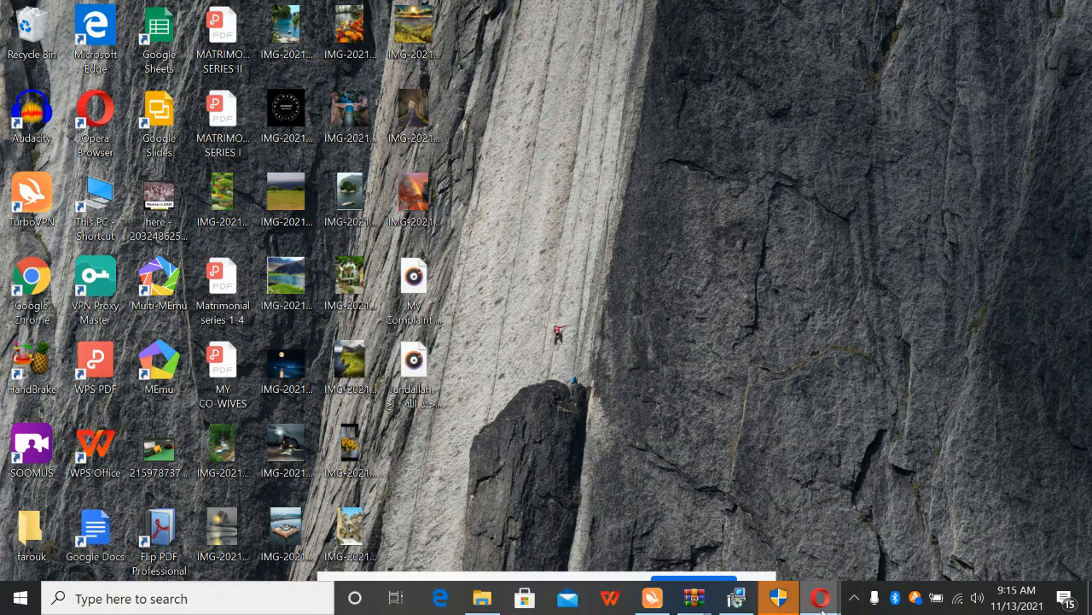
Bring the Opera window showing the Vimeo screen recorder page to the front
mouse_move(821, 608)
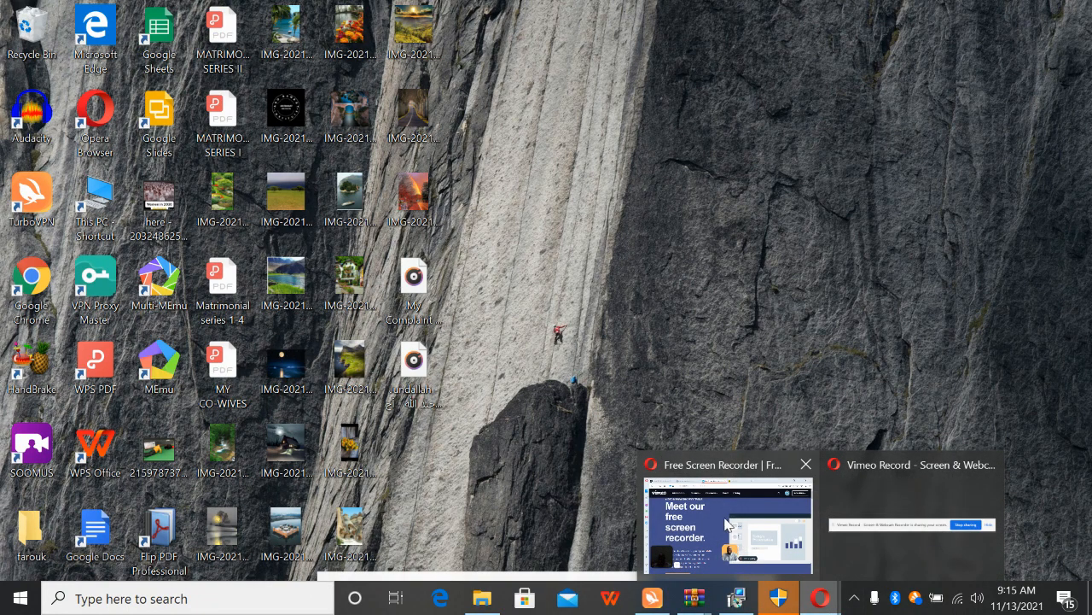
mouse_move(736, 522)
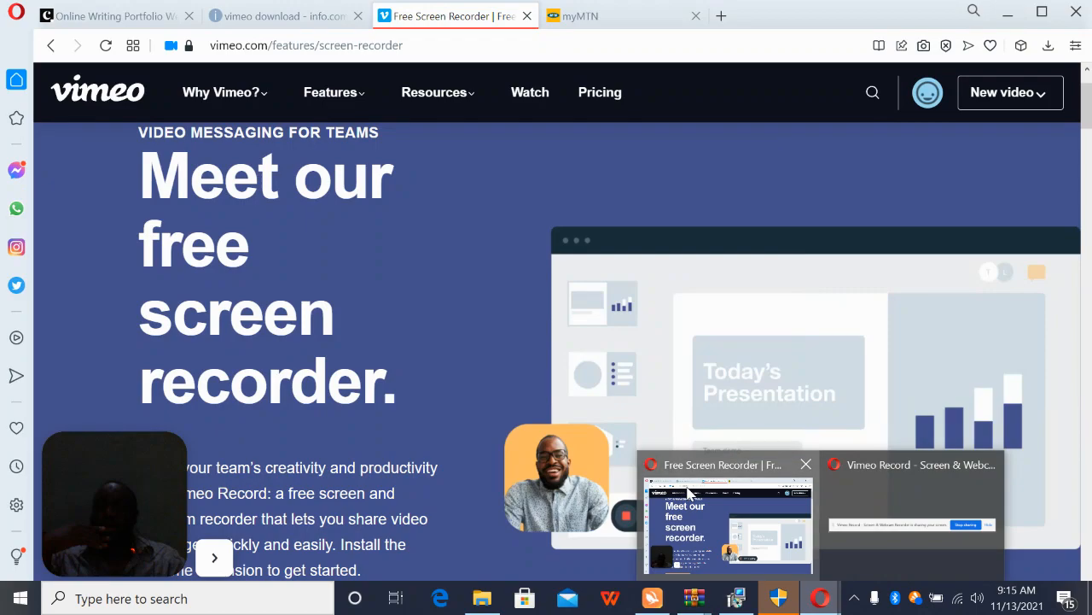
left_click(683, 483)
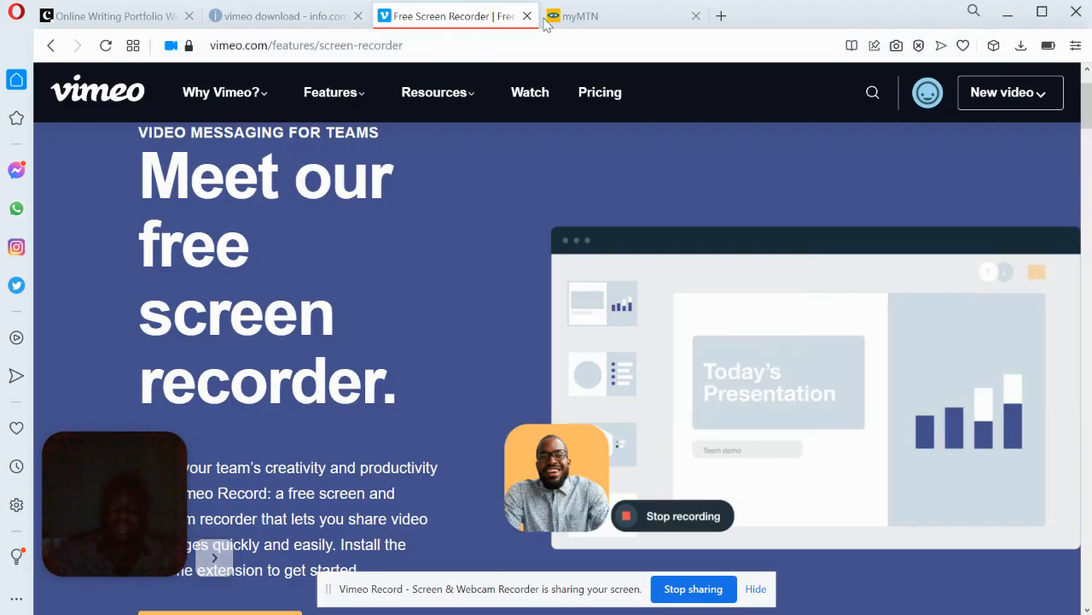
Open a new Opera tab and go to handbrake.com
double_click(722, 17)
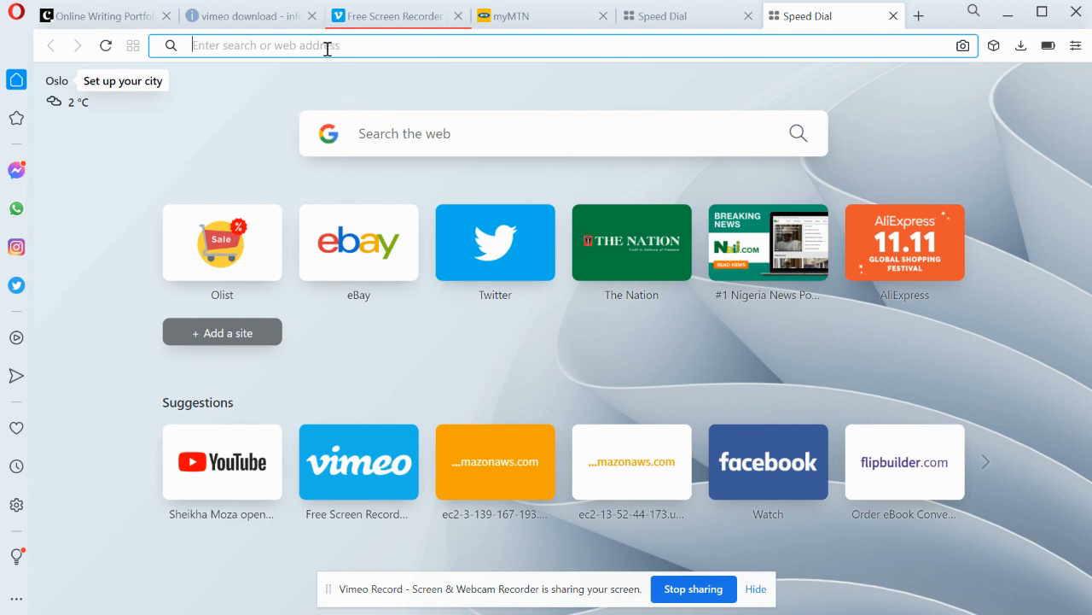
type("ha")
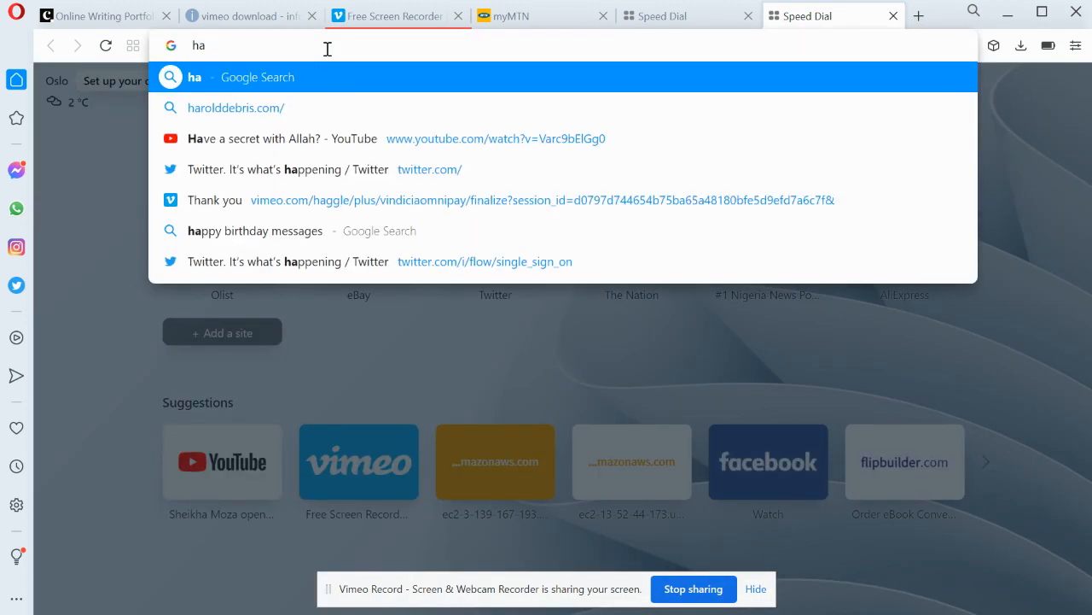
type("ndbr")
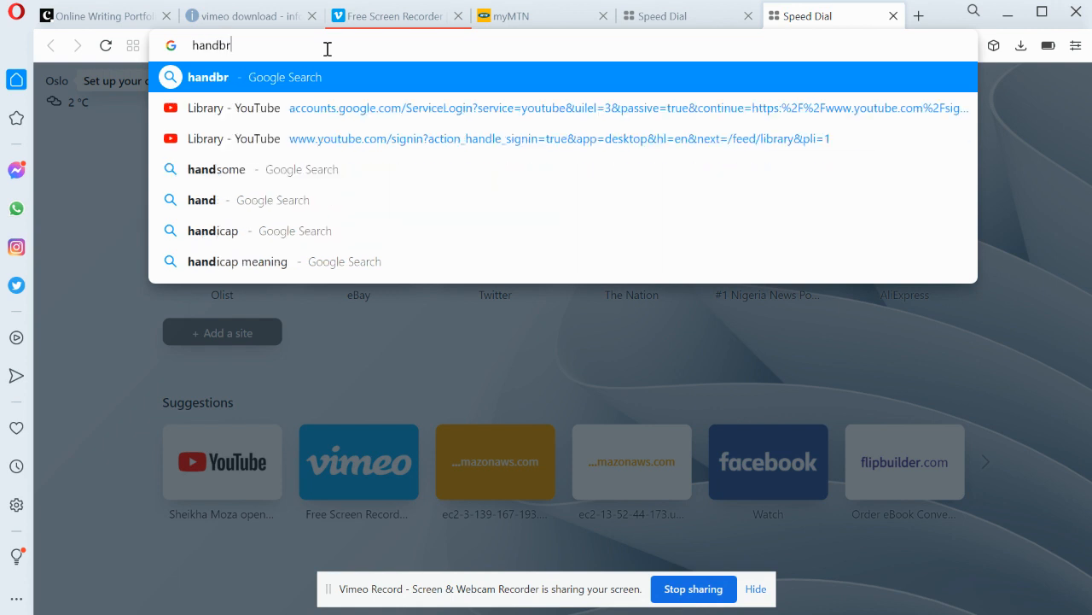
type("ake.")
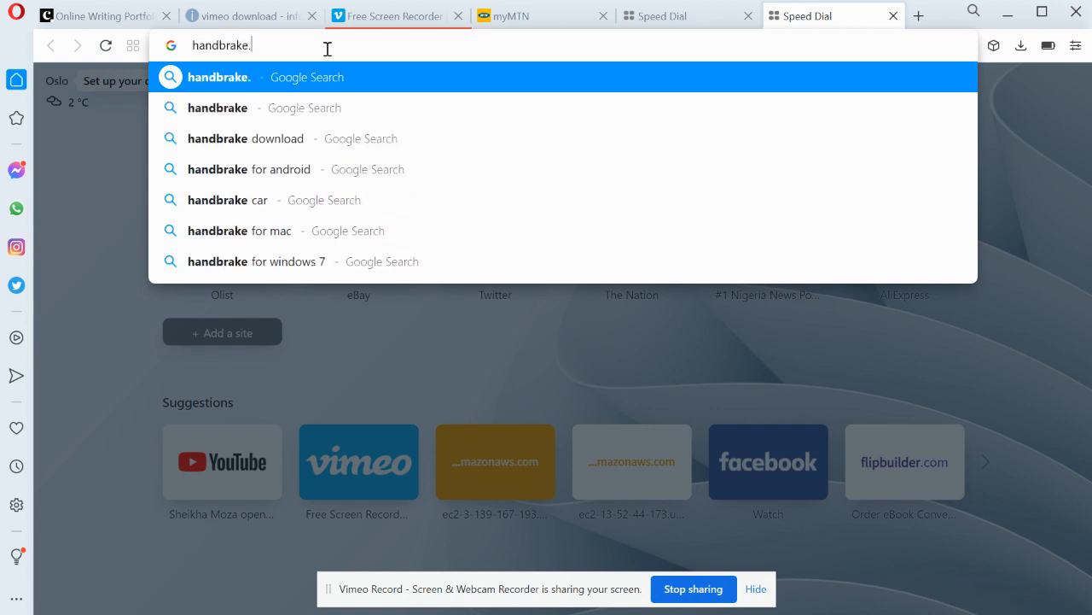
type("com")
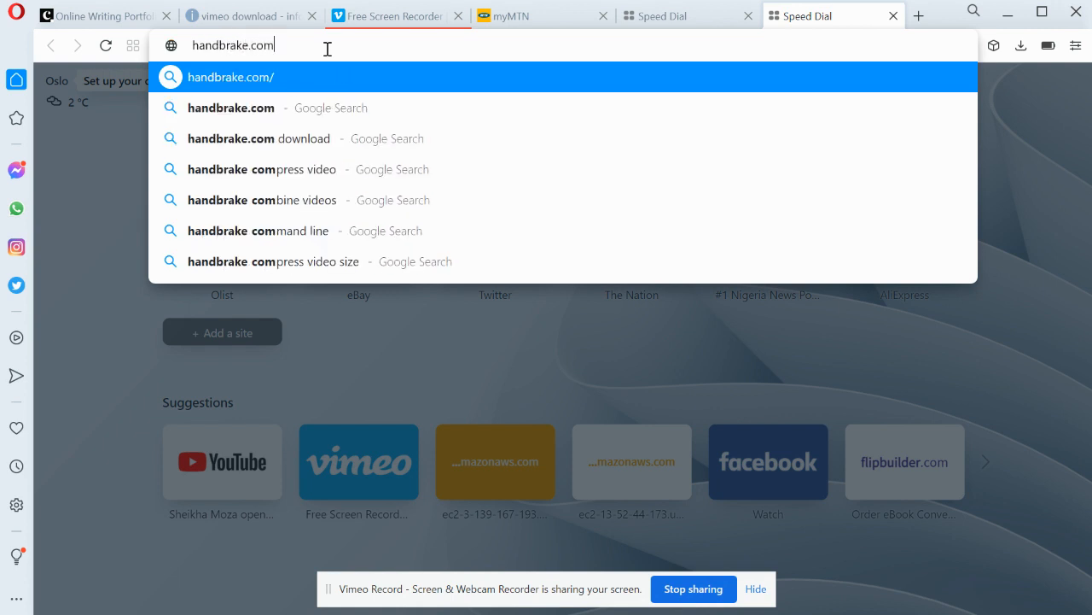
key("Return")
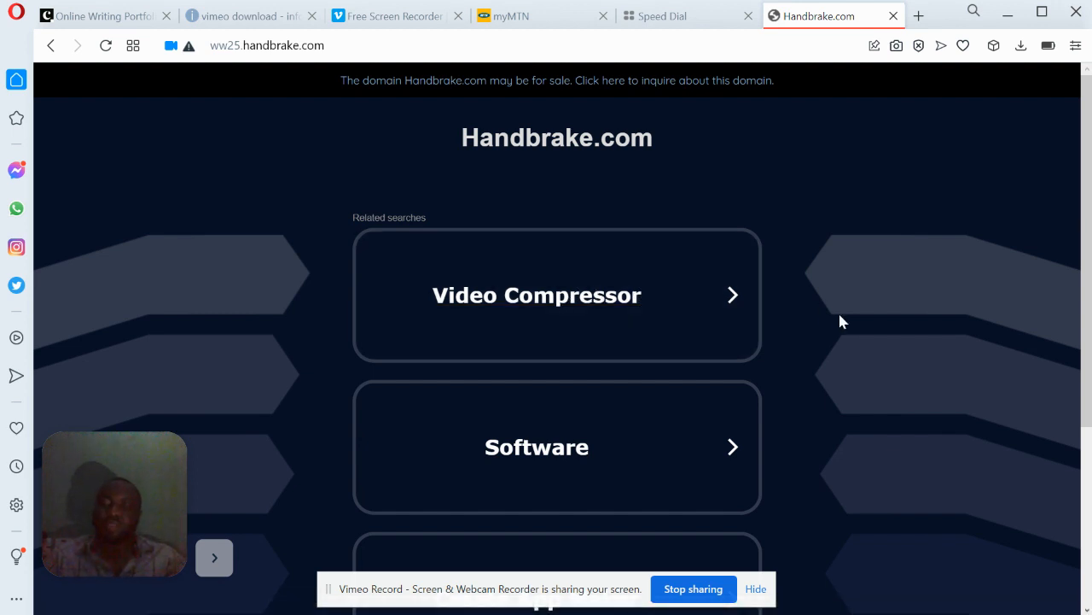
Open the Video Compressor link on the Handbrake.com page
scroll(840, 316, "down", 1)
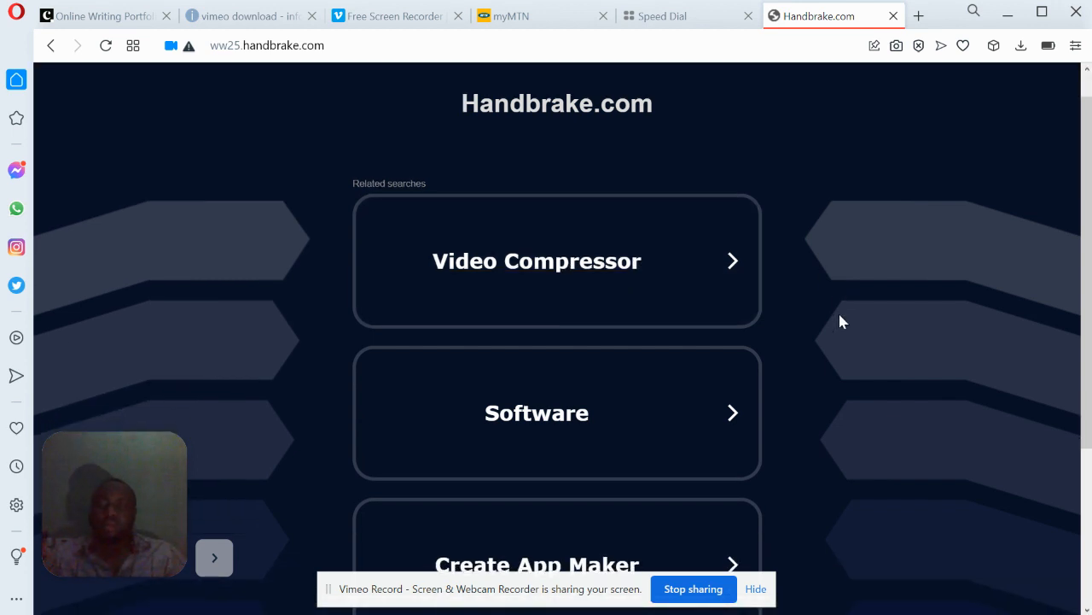
scroll(839, 319, "down", 3)
scroll(839, 319, "up", 3)
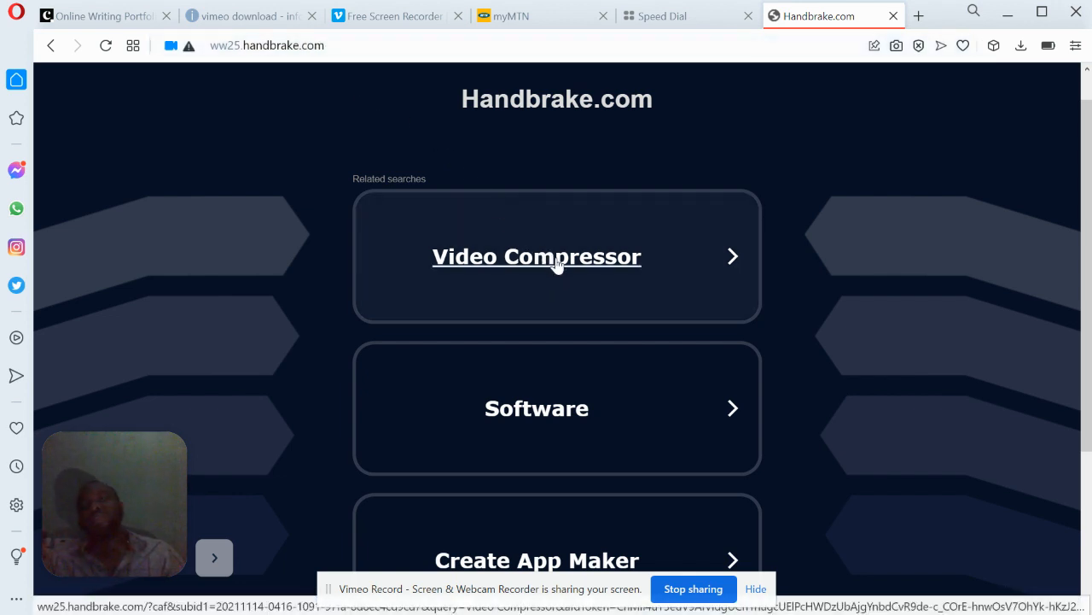
left_click(556, 264)
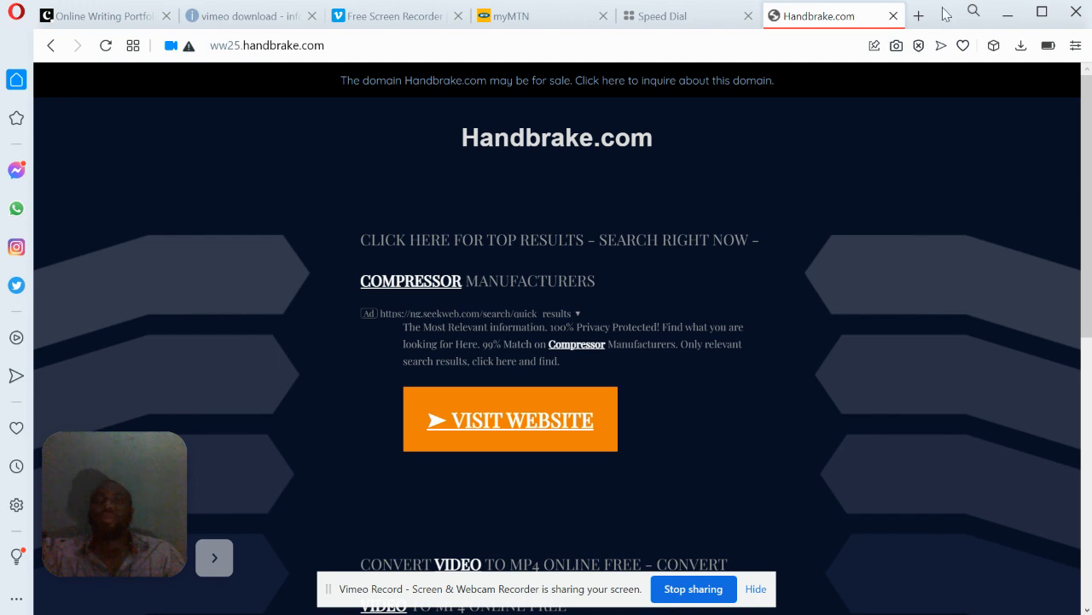
Close the Handbrake, Speed Dial and myMTN tabs
left_click(894, 15)
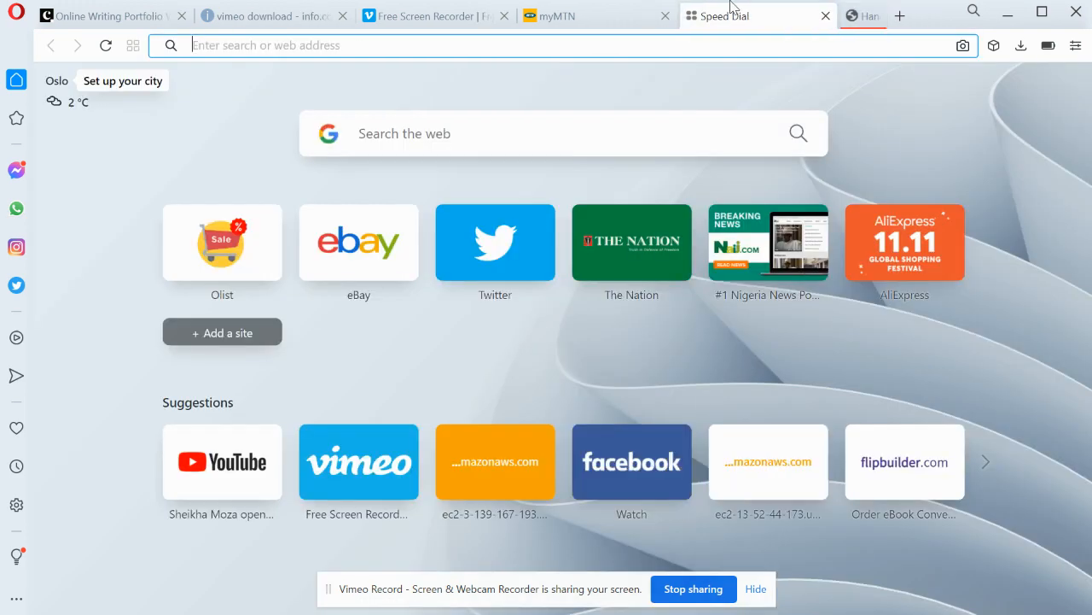
left_click(864, 16)
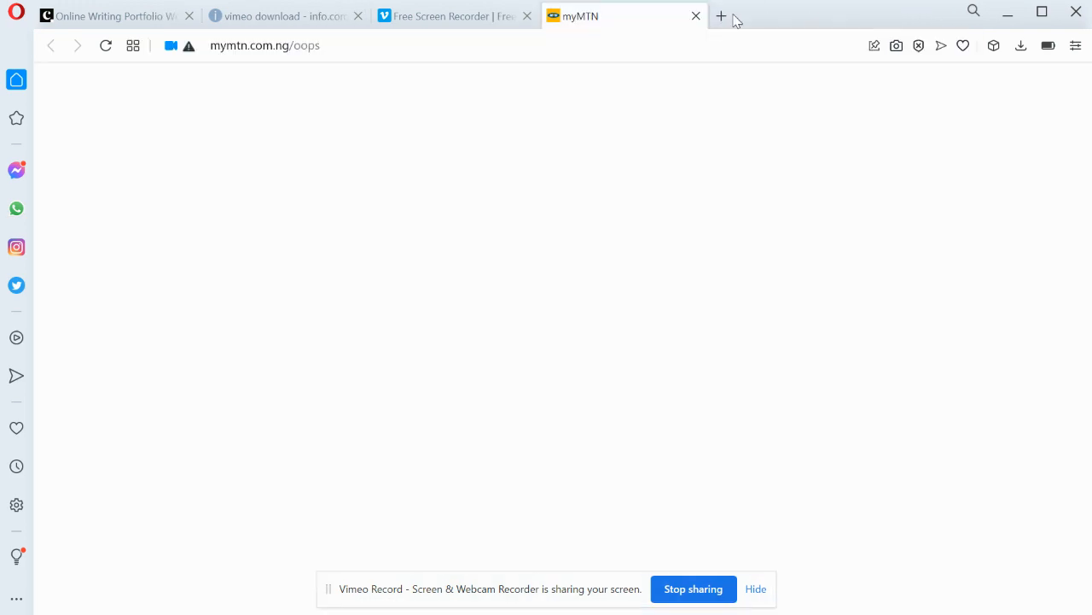
left_click(695, 17)
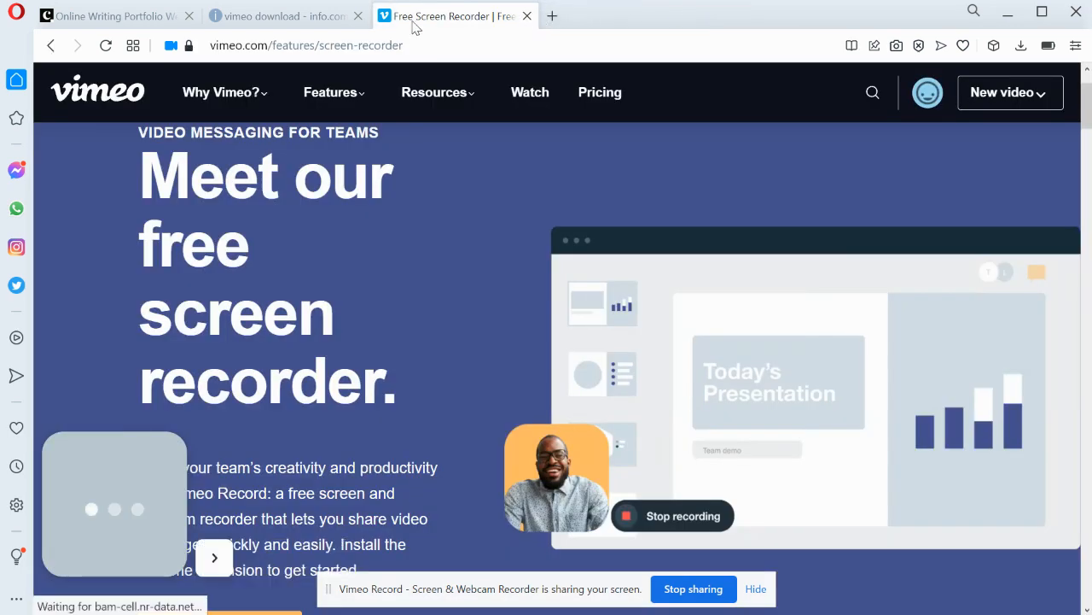